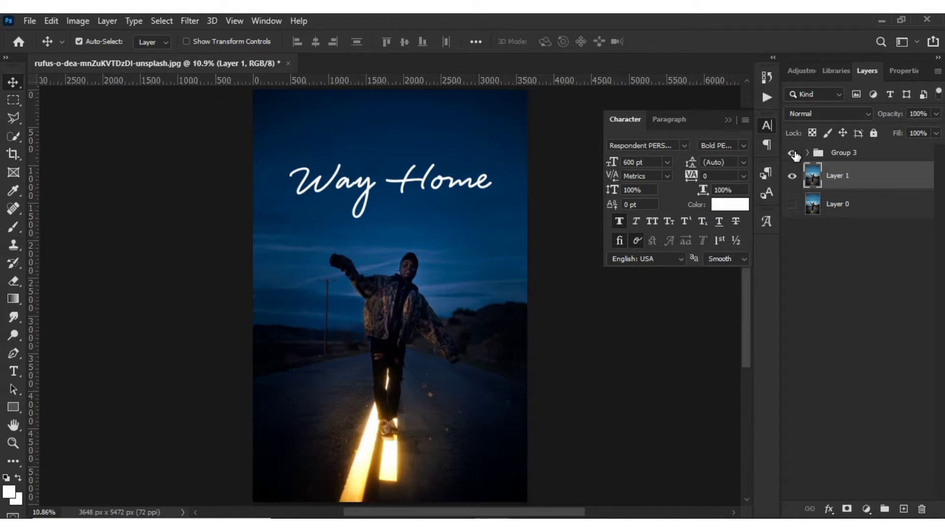
- Hide Group 3 and add a Color Lookup adjustment above Layer 1 using the Moonlight.3DL 3DLUT file
{"action": "left_click", "coordinate": [792, 153]}
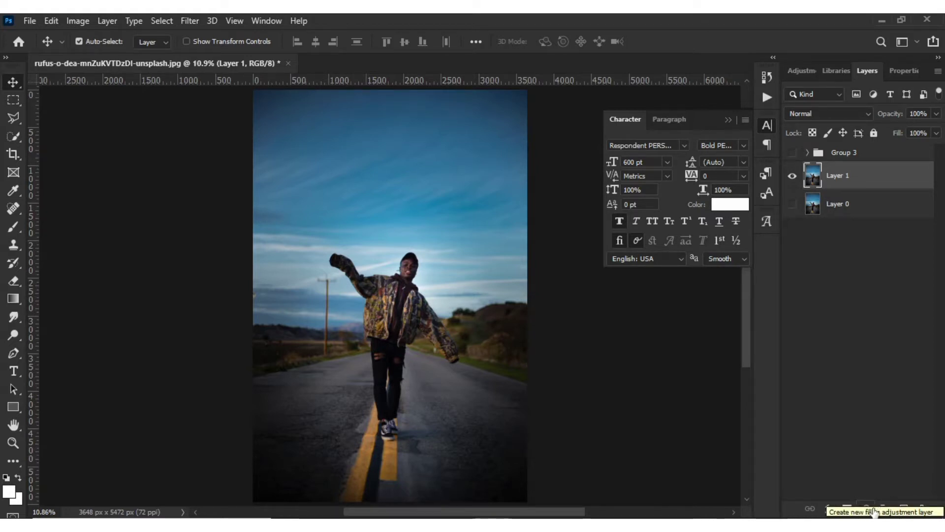
{"action": "left_click", "coordinate": [868, 510]}
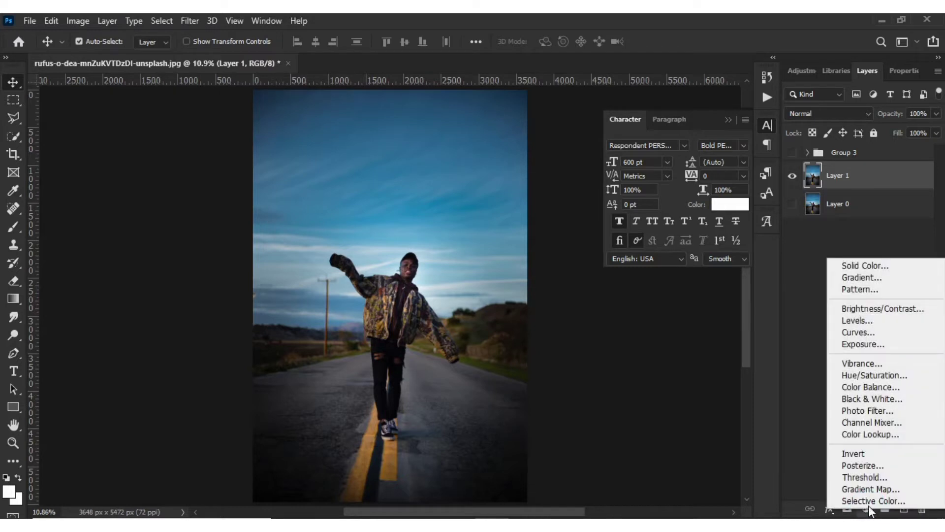
{"action": "left_click", "coordinate": [875, 434]}
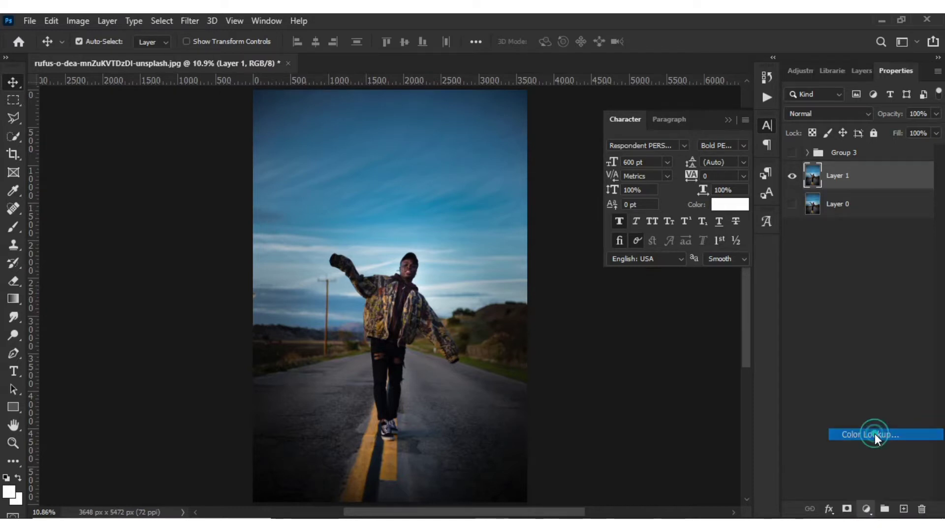
{"action": "left_click", "coordinate": [882, 117]}
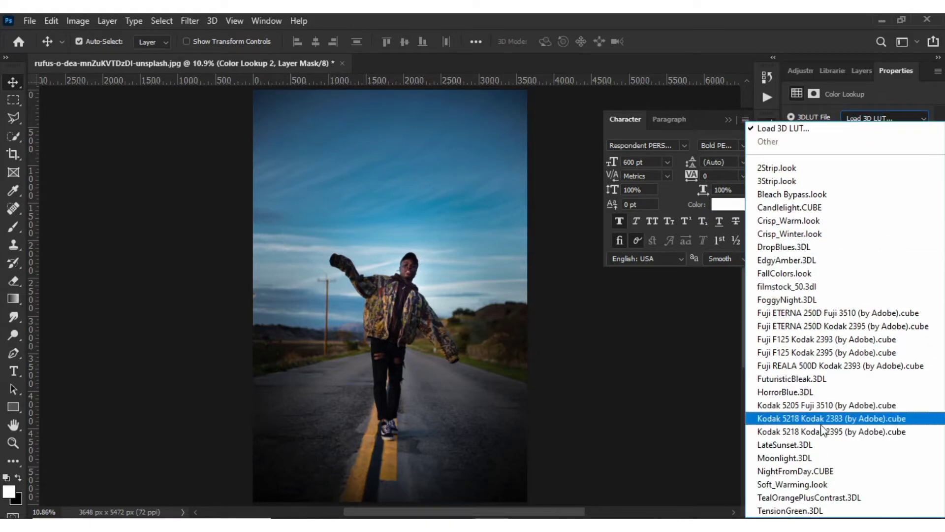
{"action": "left_click", "coordinate": [810, 459]}
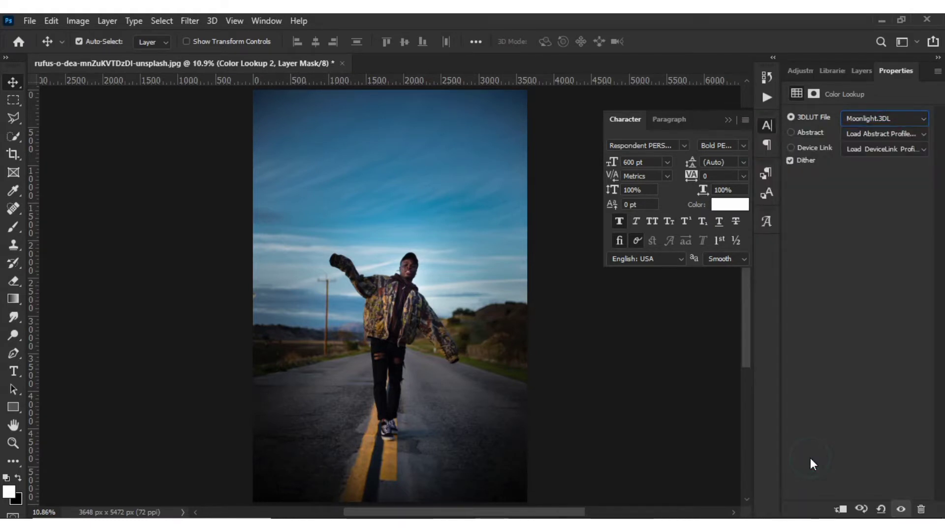
- Move the Color Lookup adjustment layer below Layer 1 in the layer stack
{"action": "left_click", "coordinate": [867, 75]}
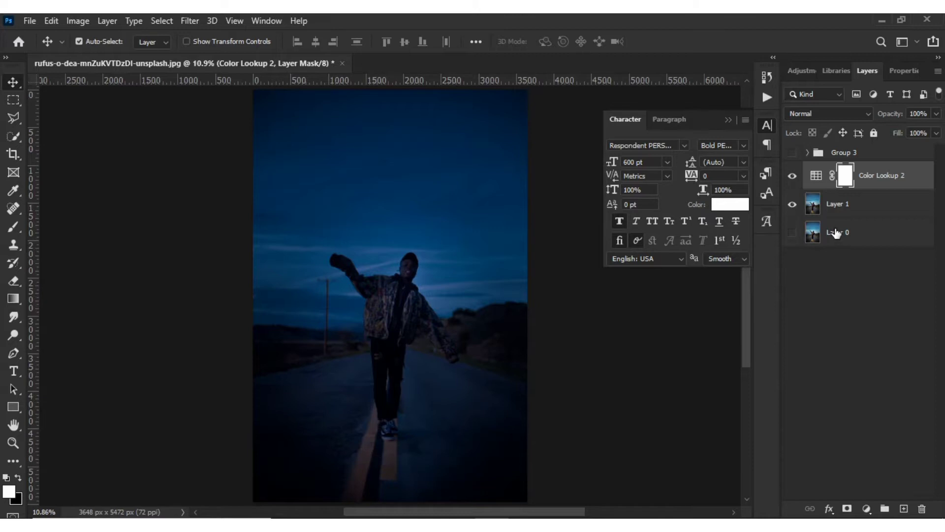
{"action": "left_click_drag", "start_coordinate": [900, 177], "coordinate": [901, 221]}
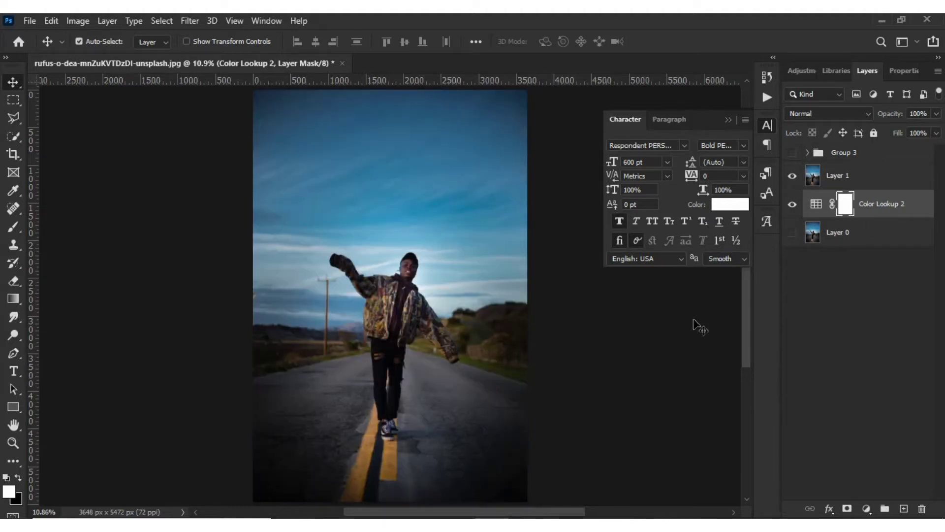
- Outline the long left yellow road line with the Polygonal Lasso and copy it from Layer 1 to a new layer
{"action": "left_click_drag", "start_coordinate": [744, 333], "coordinate": [744, 349]}
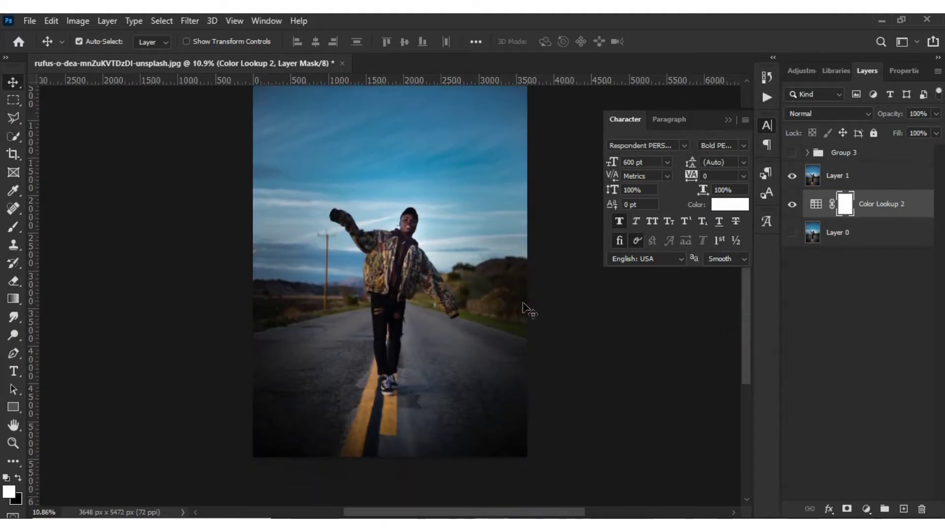
{"action": "left_click", "coordinate": [13, 123]}
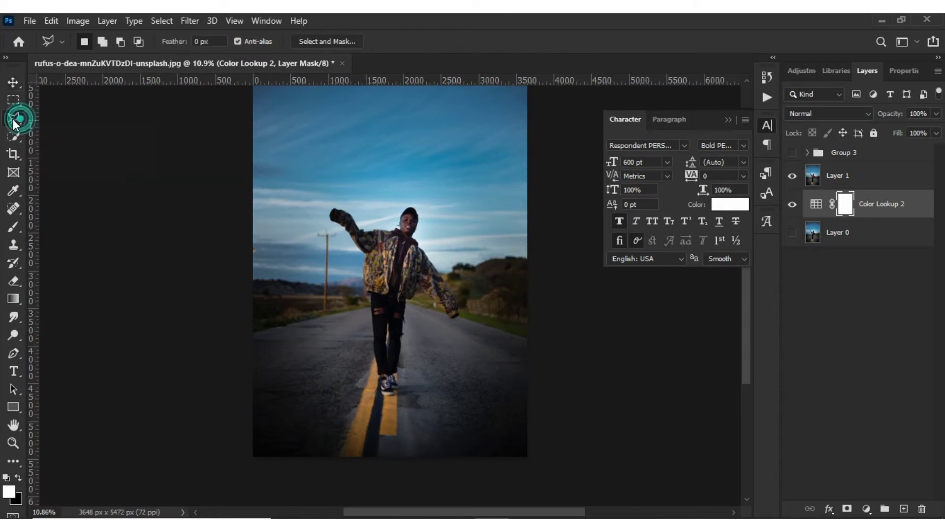
{"action": "left_click", "coordinate": [339, 458]}
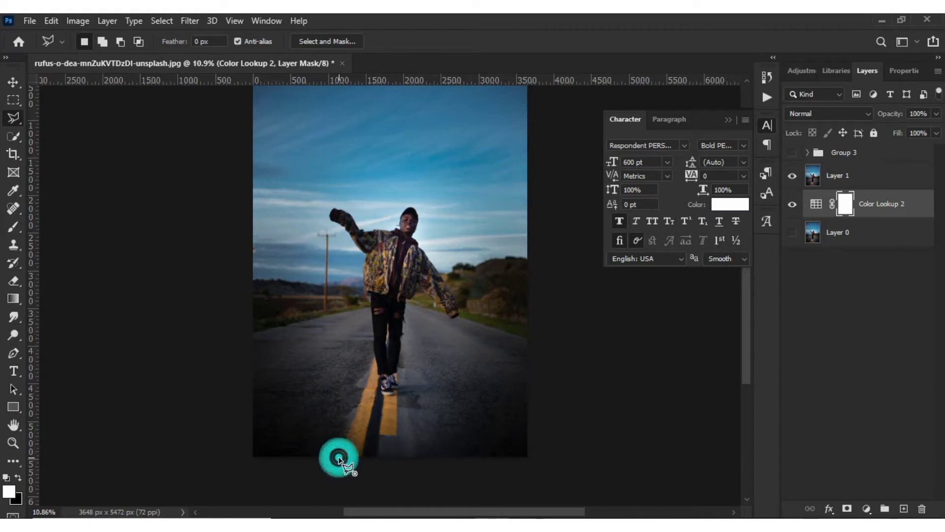
{"action": "left_click", "coordinate": [374, 356]}
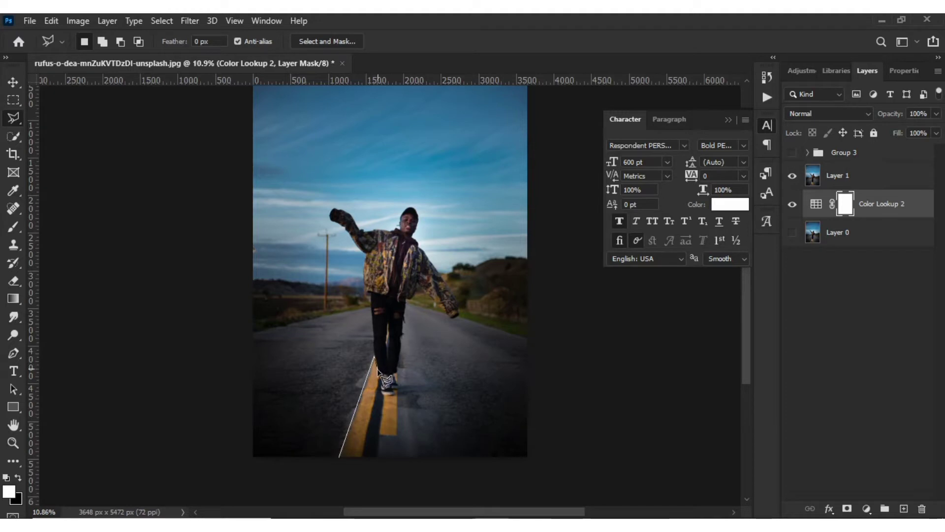
{"action": "left_click", "coordinate": [377, 371]}
{"action": "left_click", "coordinate": [380, 381]}
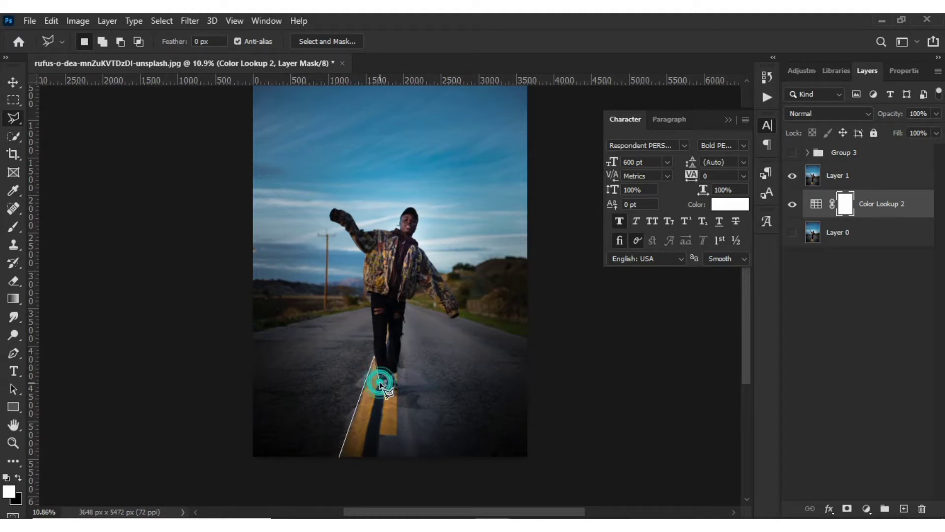
{"action": "left_click", "coordinate": [362, 458]}
{"action": "left_click", "coordinate": [339, 459]}
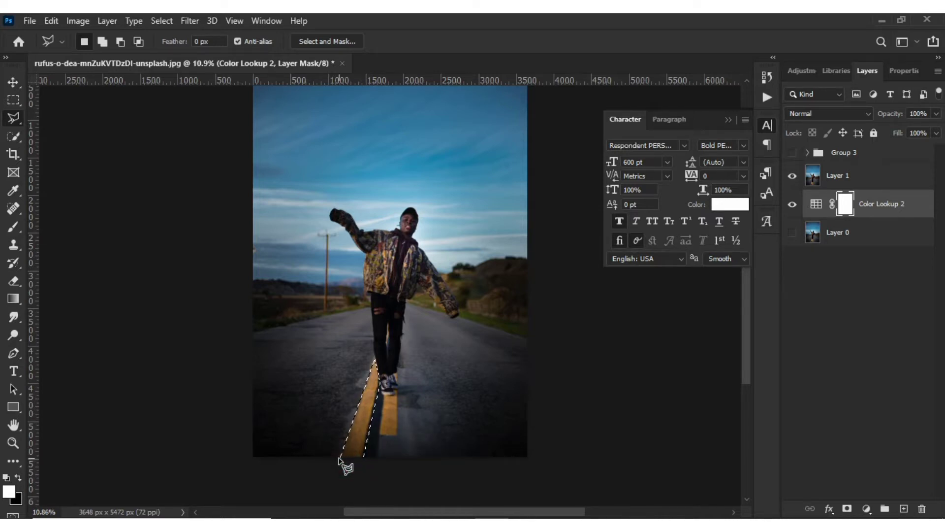
{"action": "left_click", "coordinate": [864, 183]}
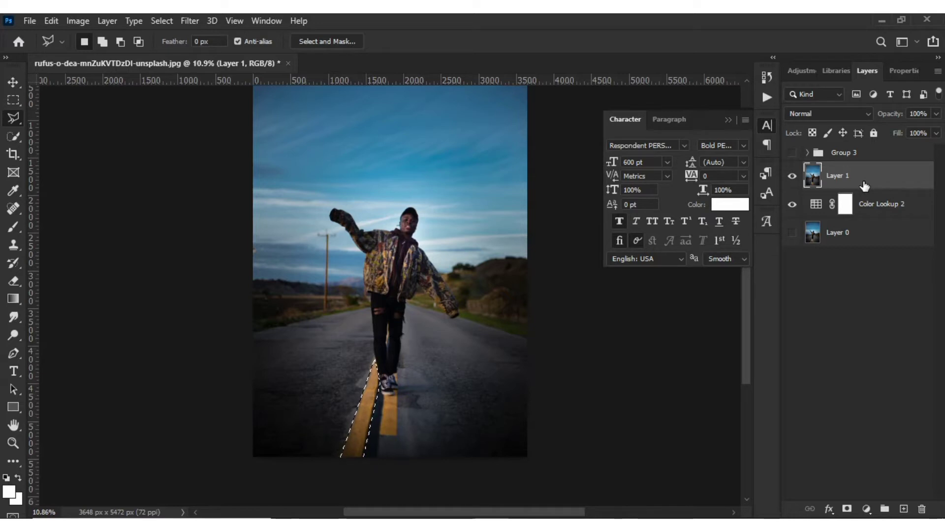
{"action": "key", "text": "ctrl+j"}
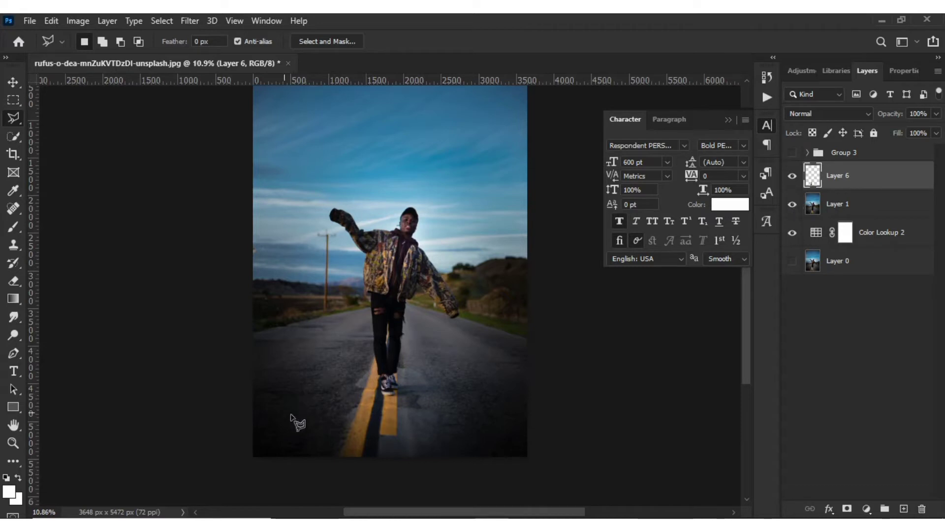
- Start a Polygonal Lasso outline around the shorter yellow road line below the man's shoes
{"action": "left_click", "coordinate": [378, 433]}
{"action": "left_click", "coordinate": [383, 394]}
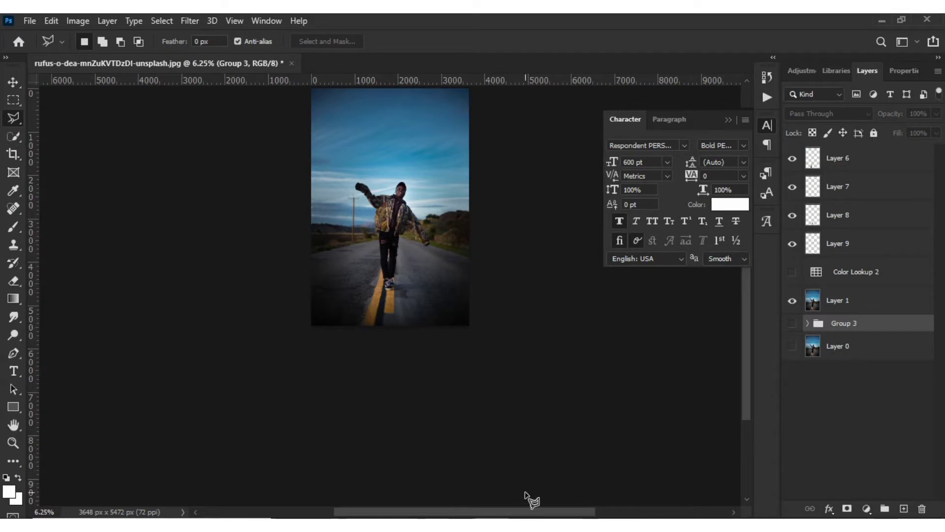
- Turn on the visibility of the Color Lookup 2 layer to darken the photo behind the road line cutouts
{"action": "scroll", "coordinate": [531, 500], "scroll_direction": "up", "scroll_amount": 2}
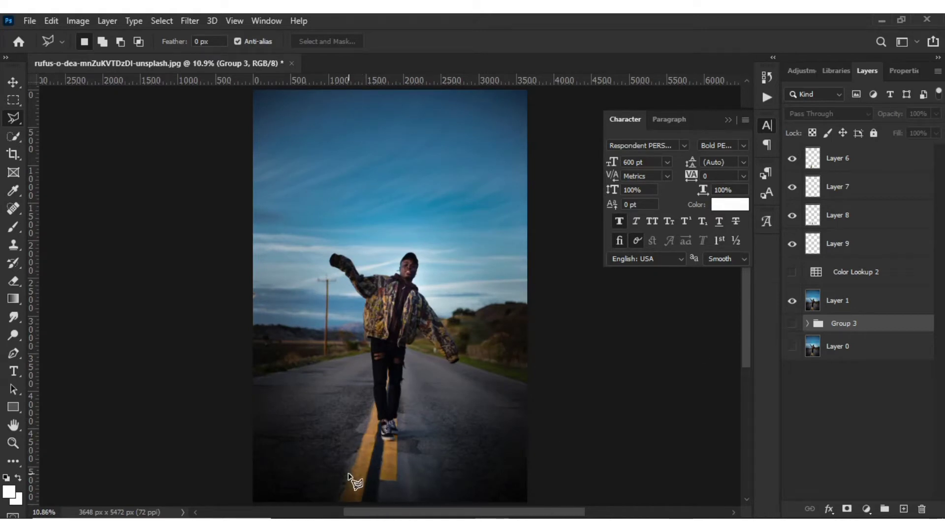
{"action": "key", "text": "v"}
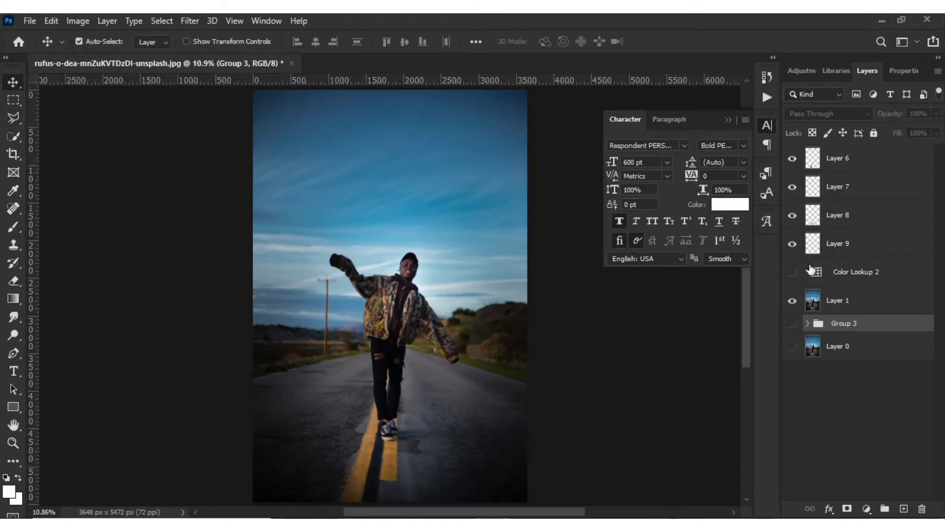
{"action": "left_click", "coordinate": [793, 271]}
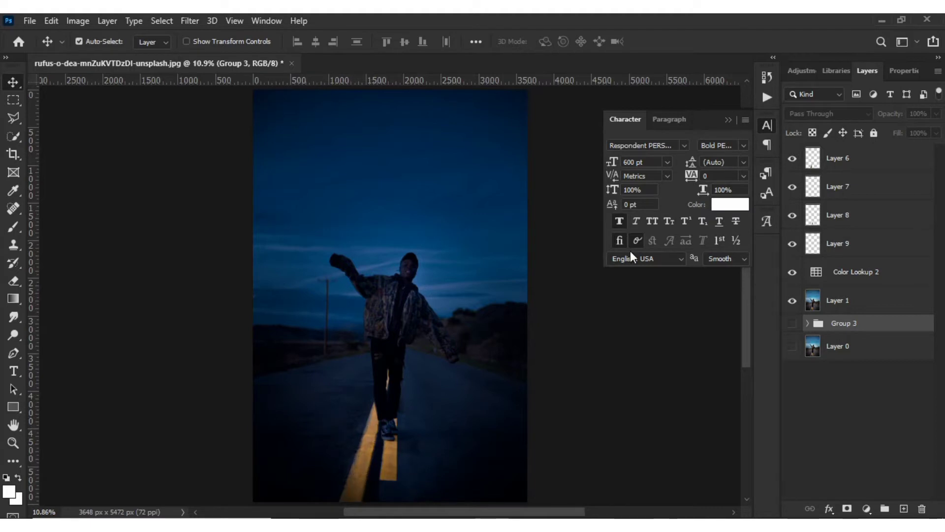
- Merge the road line cutout layers, Layer 6 through Layer 9, into a single layer
{"action": "left_click", "coordinate": [862, 249]}
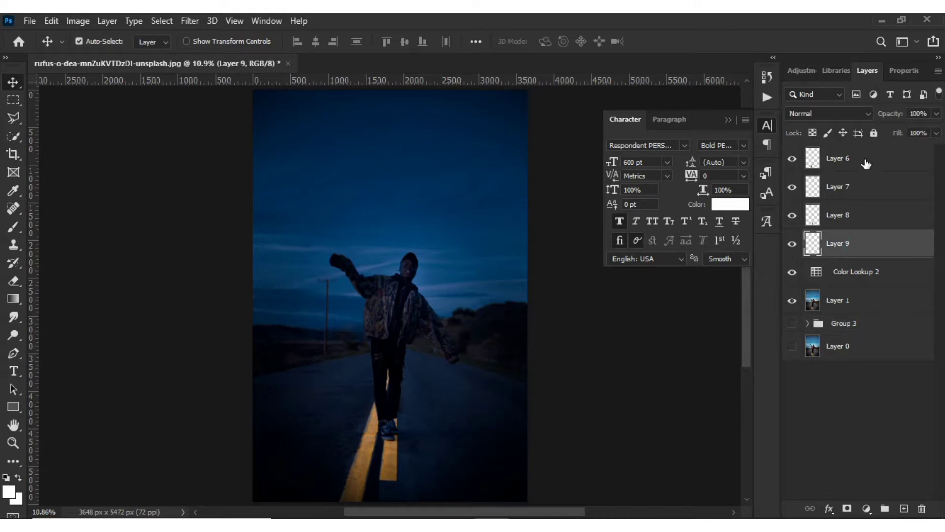
{"action": "key", "text": "ctrl"}
{"action": "key", "text": "ctrl+s"}
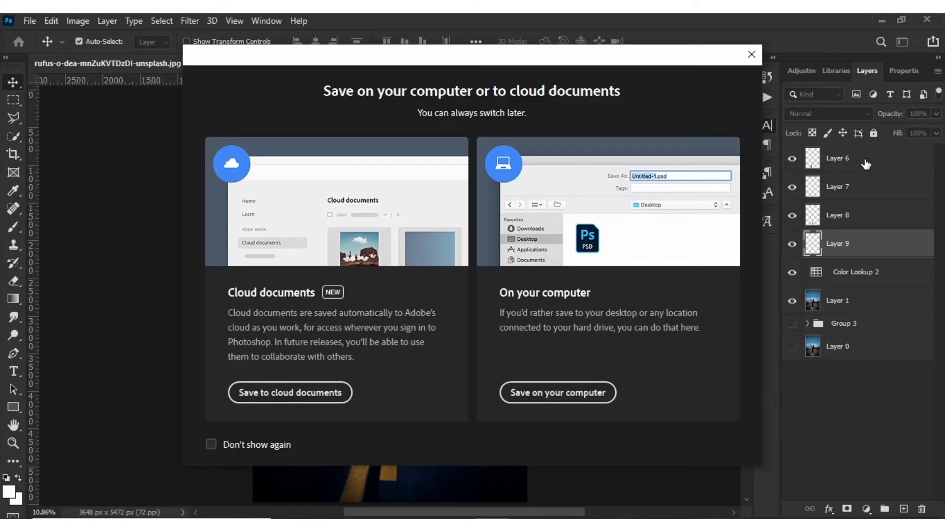
{"action": "left_click", "coordinate": [750, 55]}
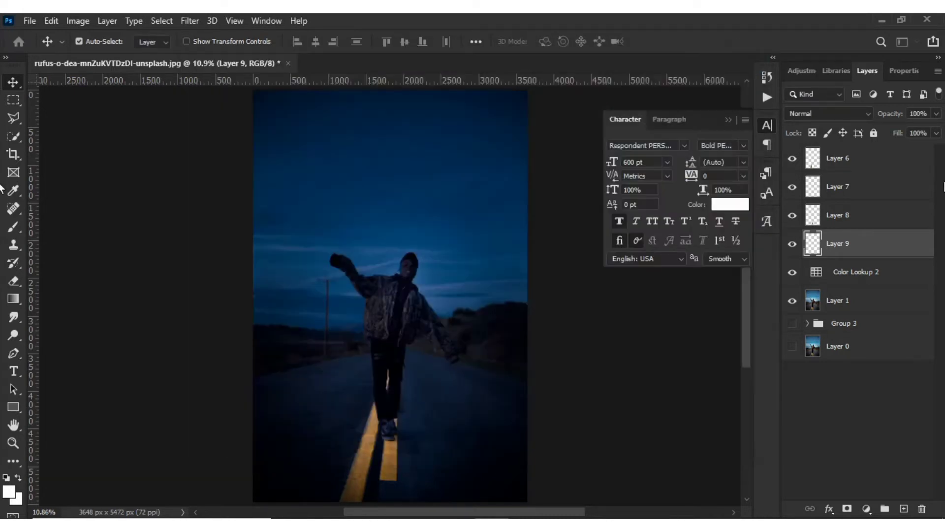
{"action": "left_click", "coordinate": [897, 165], "text": "shift"}
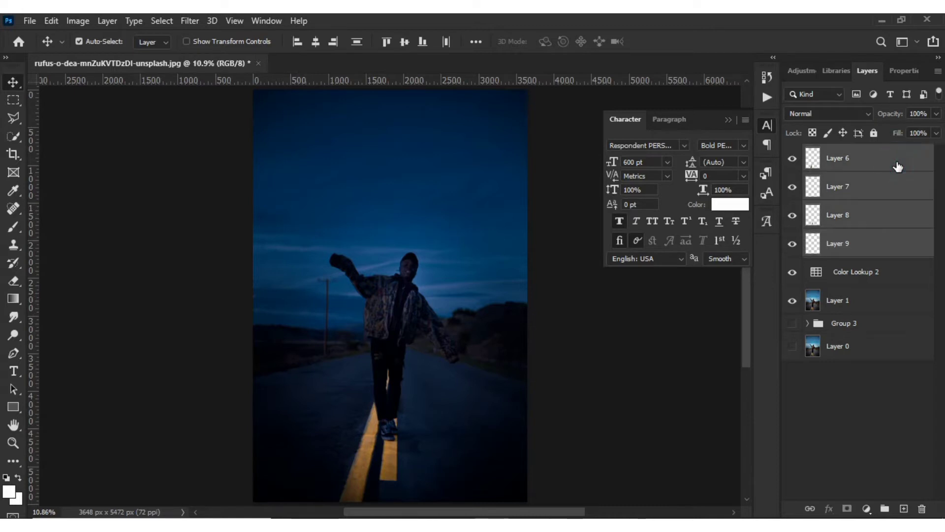
{"action": "right_click", "coordinate": [896, 163]}
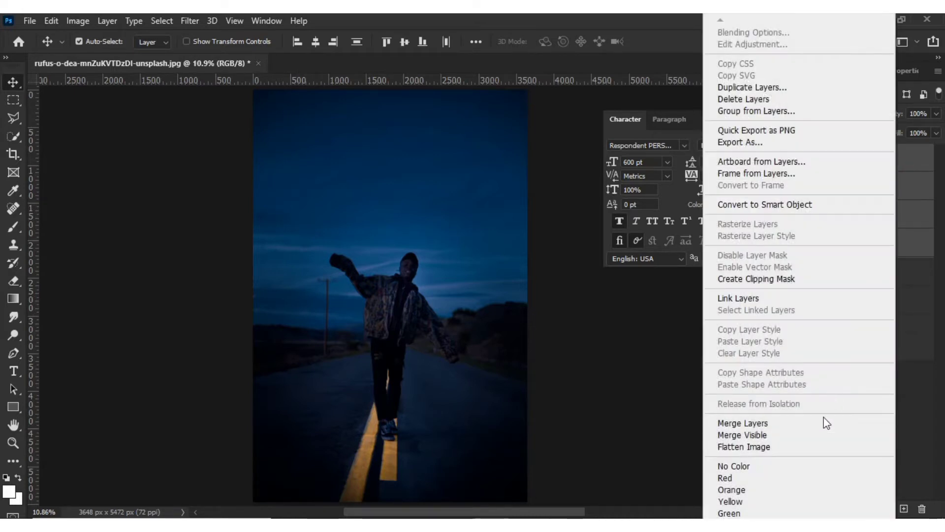
{"action": "left_click", "coordinate": [796, 423]}
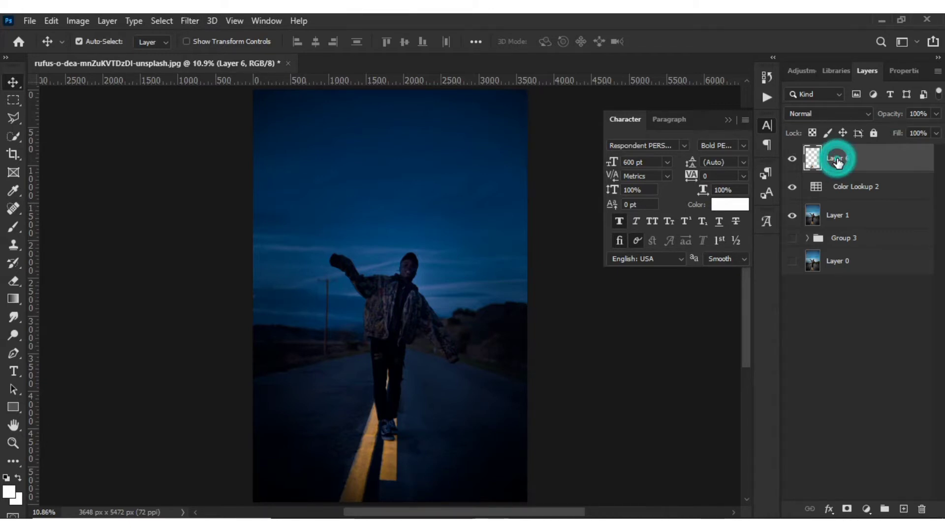
- Duplicate the merged road line layer and set the duplicate's blend mode to Linear Dodge (Add)
{"action": "key", "text": "ctrl+j"}
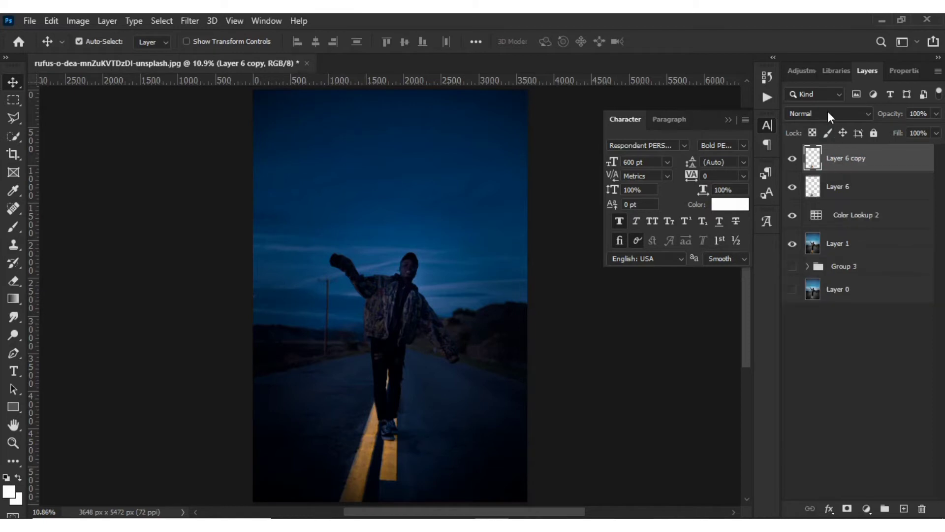
{"action": "left_click", "coordinate": [824, 118]}
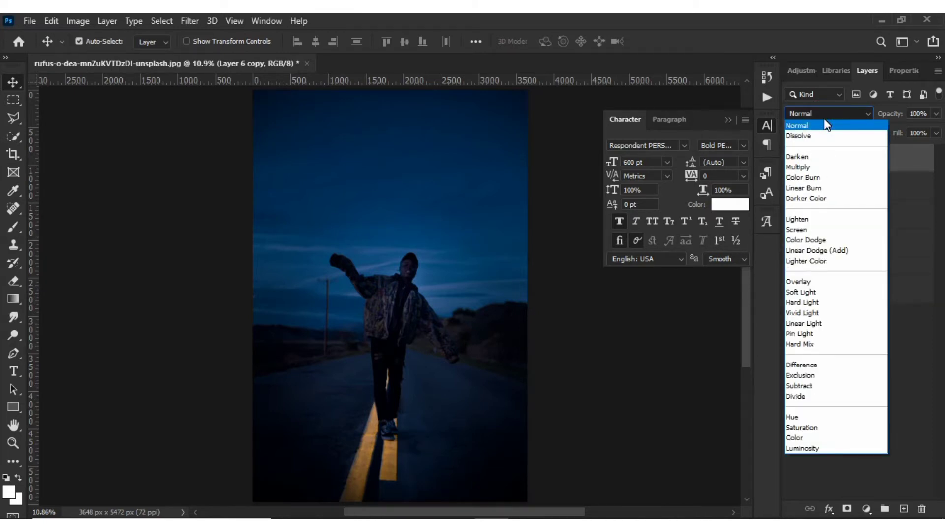
{"action": "left_click", "coordinate": [818, 251]}
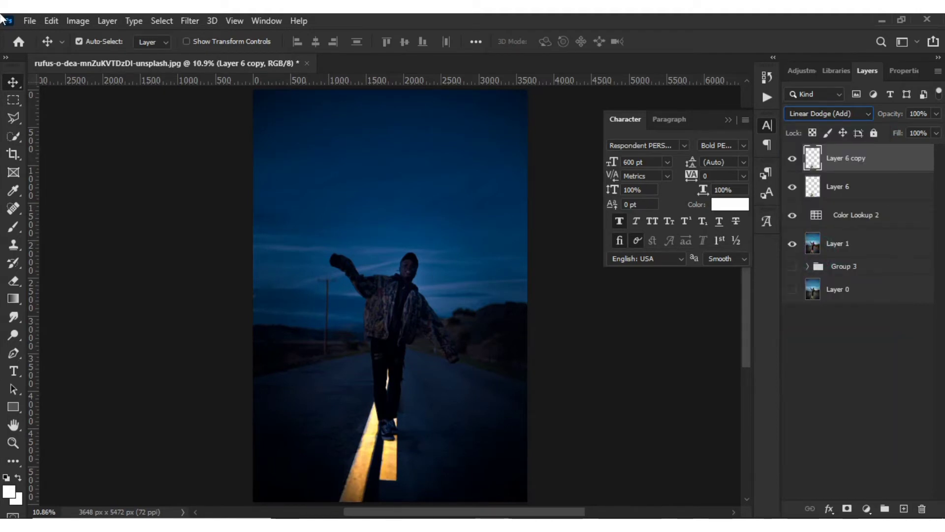
- Apply a Gaussian Blur with a 5 pixel radius to the duplicated road line layer
{"action": "left_click", "coordinate": [189, 21]}
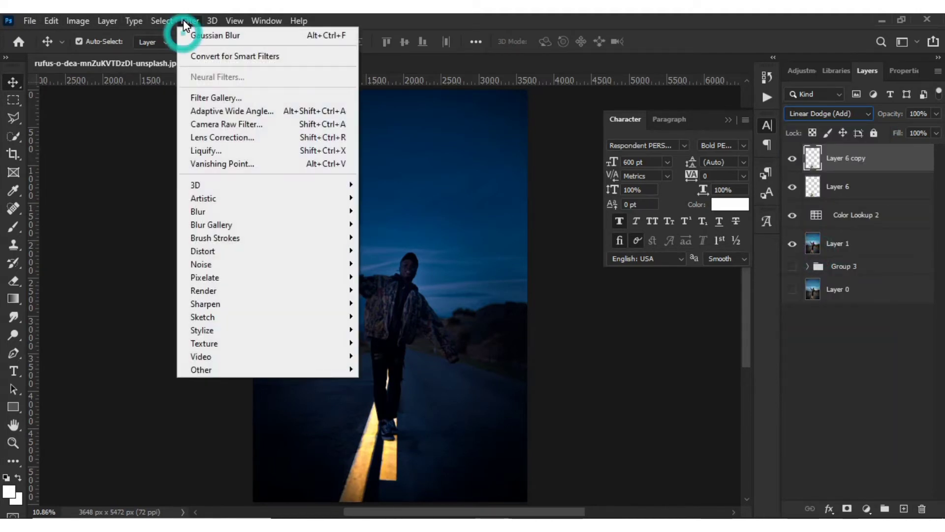
{"action": "mouse_move", "coordinate": [220, 211]}
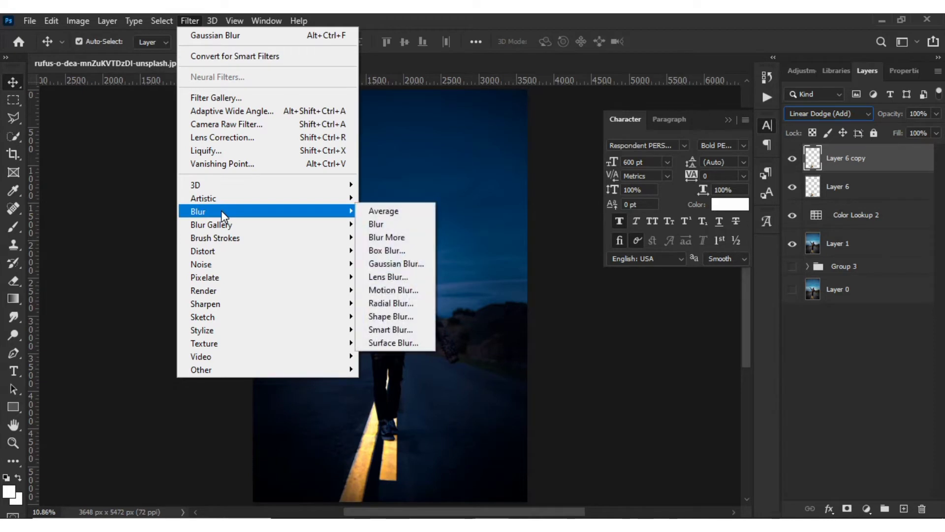
{"action": "left_click", "coordinate": [385, 264]}
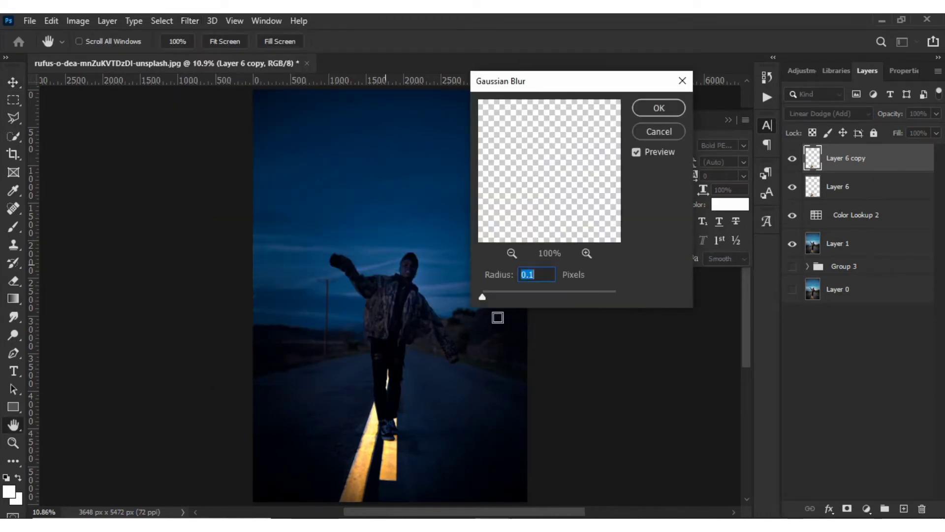
{"action": "left_click_drag", "start_coordinate": [483, 299], "coordinate": [510, 291]}
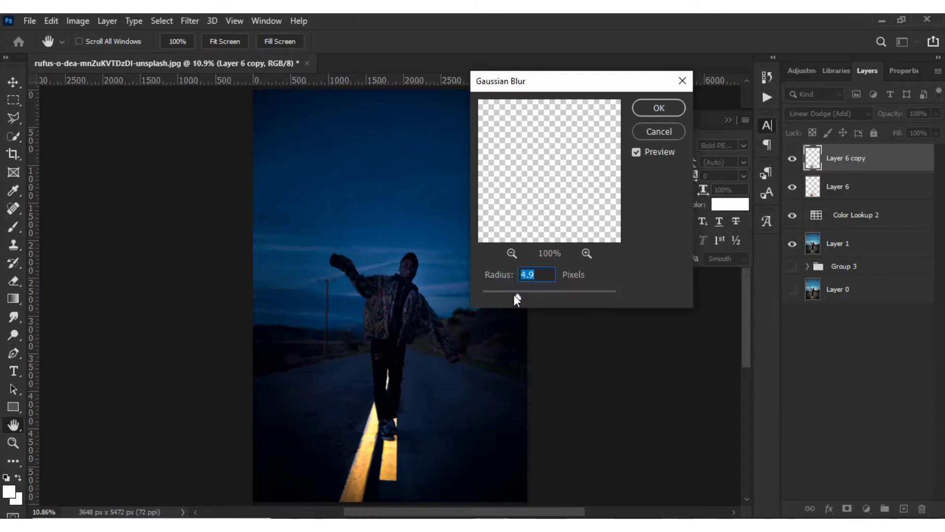
{"action": "type", "text": "5"}
{"action": "left_click", "coordinate": [658, 108]}
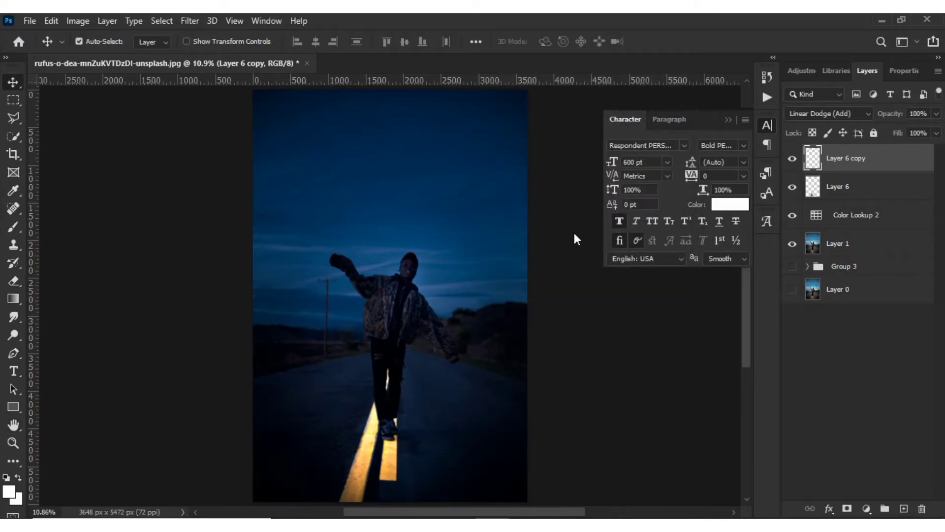
- Duplicate the blurred road line layer and apply a Gaussian Blur with a 9 pixel radius to the new copy
{"action": "key", "text": "ctrl+j"}
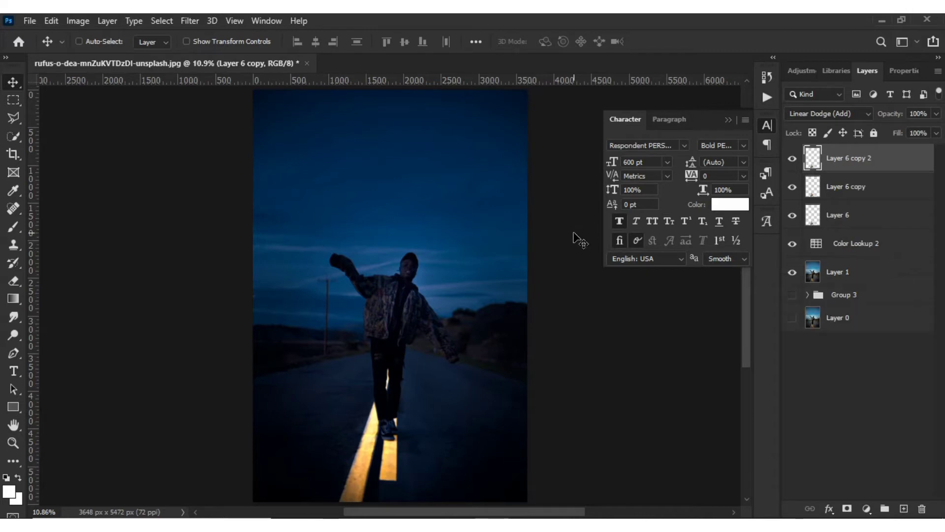
{"action": "left_click", "coordinate": [188, 22]}
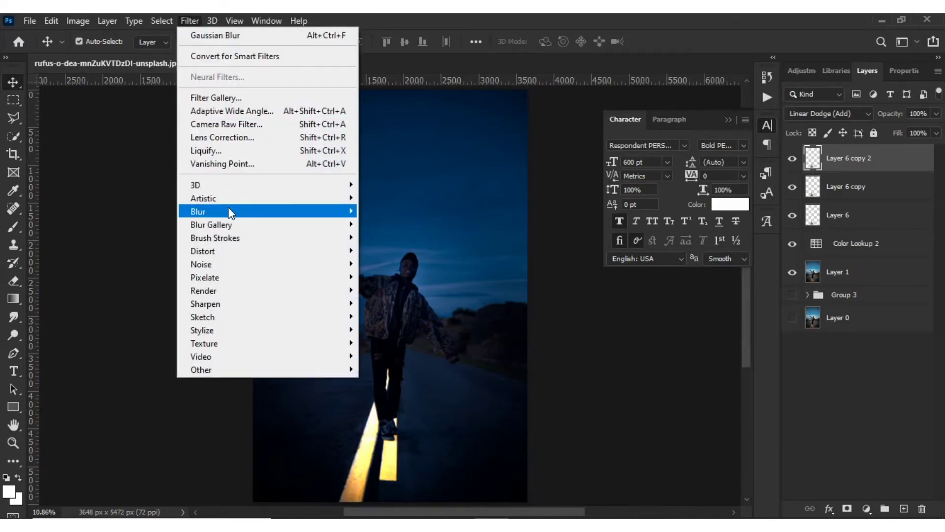
{"action": "mouse_move", "coordinate": [215, 213]}
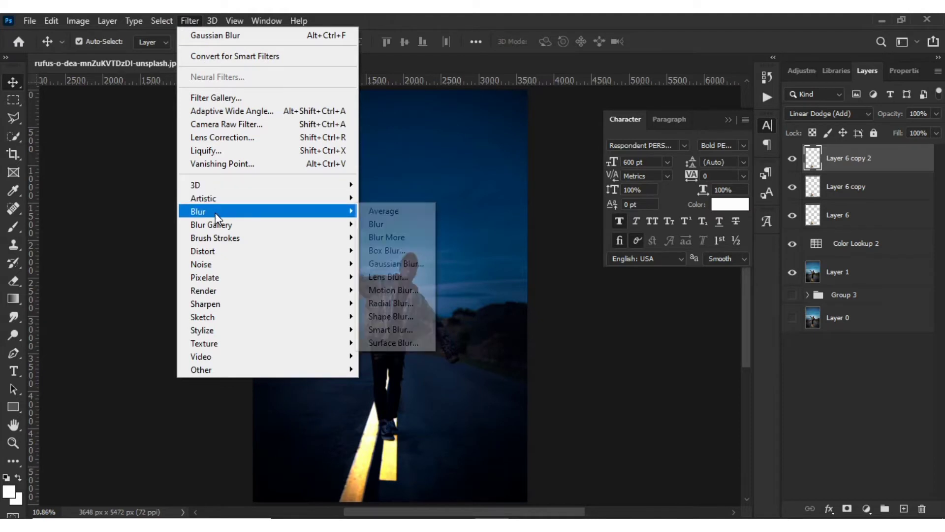
{"action": "left_click", "coordinate": [400, 264]}
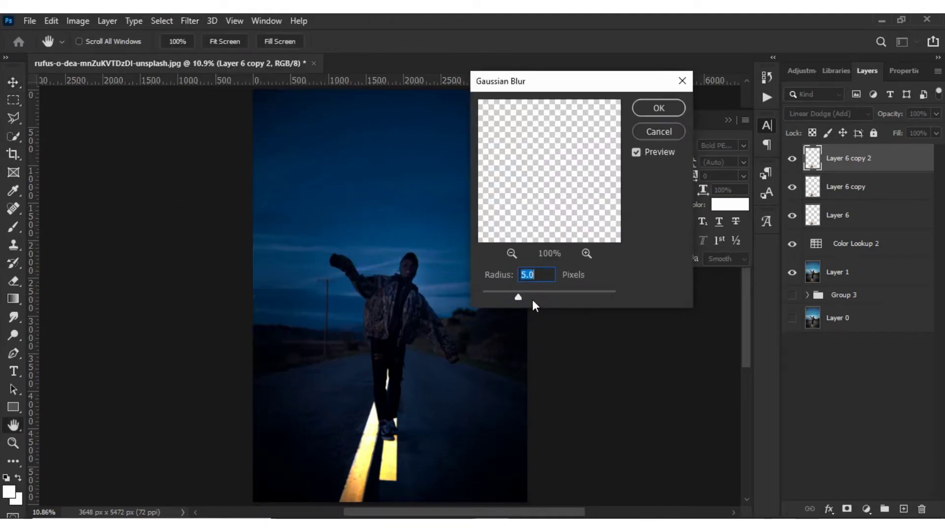
{"action": "left_click", "coordinate": [532, 292]}
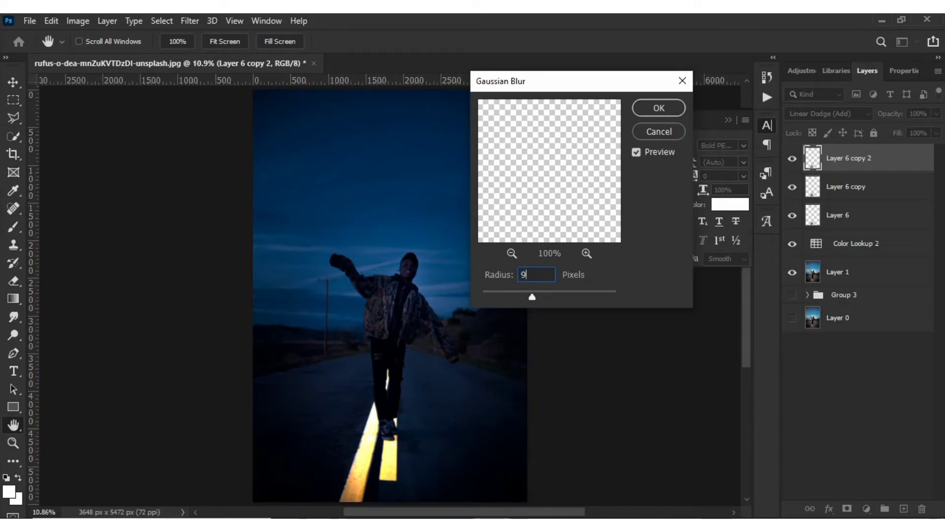
{"action": "left_click", "coordinate": [678, 106]}
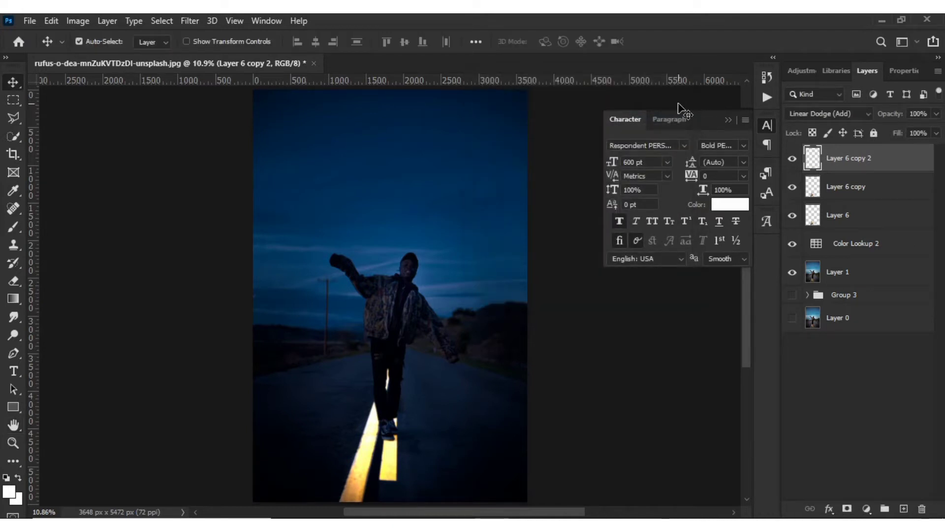
- Duplicate the topmost road line layer, Layer 6 copy 2, and apply a Gaussian Blur with a 42.9 pixel radius to the duplicate
{"action": "key", "text": "ctrl+j"}
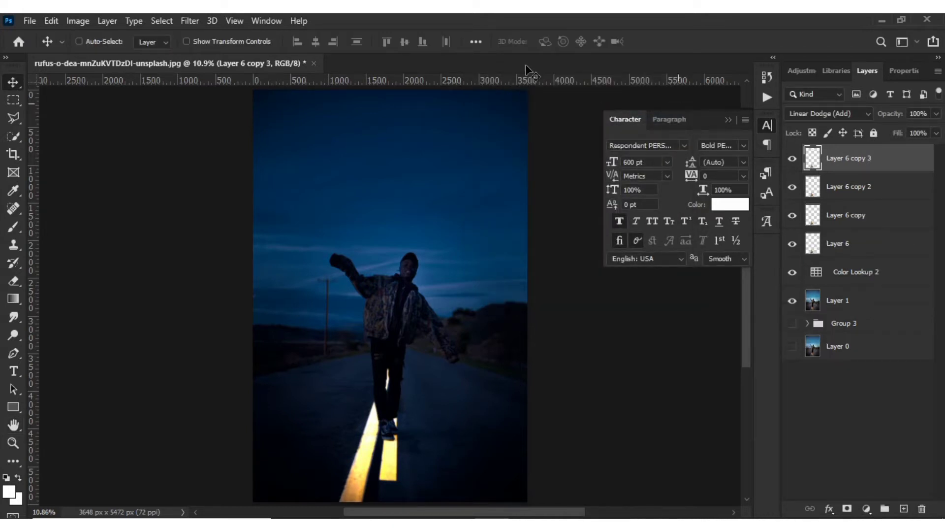
{"action": "left_click", "coordinate": [191, 21]}
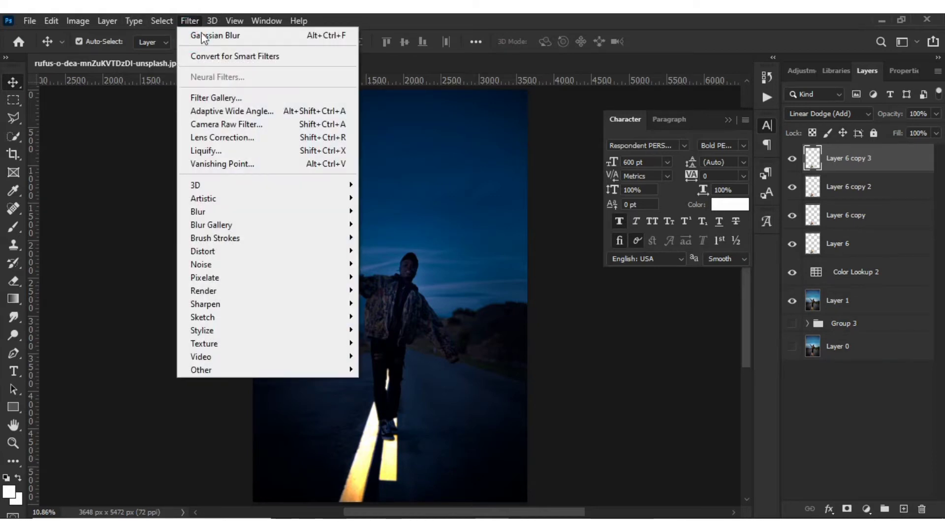
{"action": "mouse_move", "coordinate": [271, 215]}
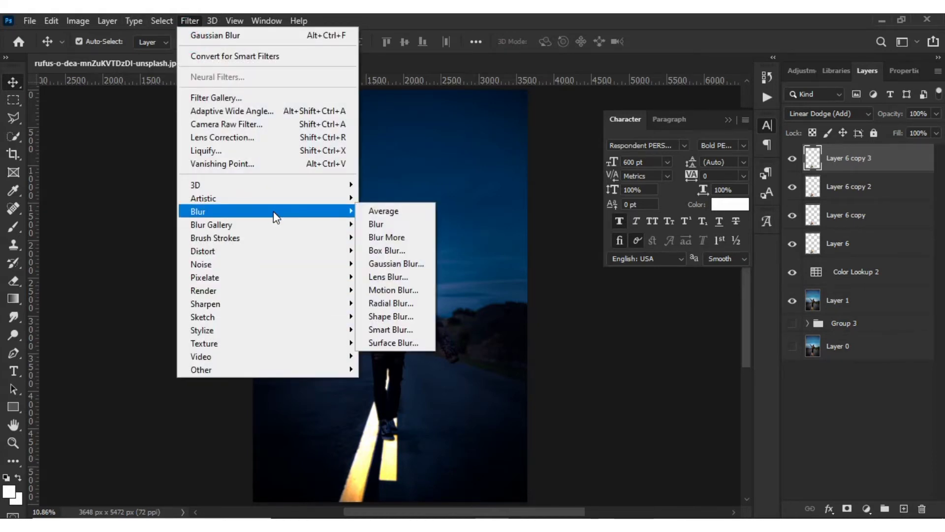
{"action": "left_click", "coordinate": [377, 264]}
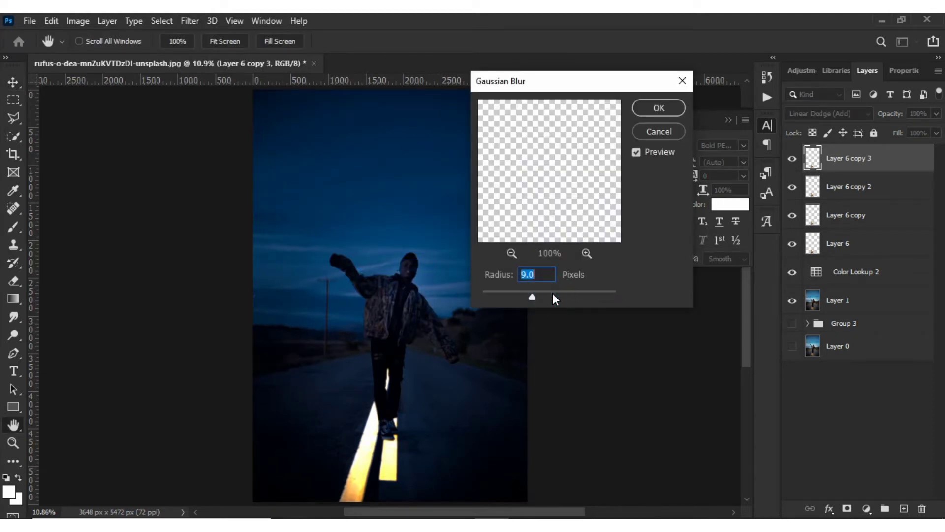
{"action": "left_click", "coordinate": [553, 294]}
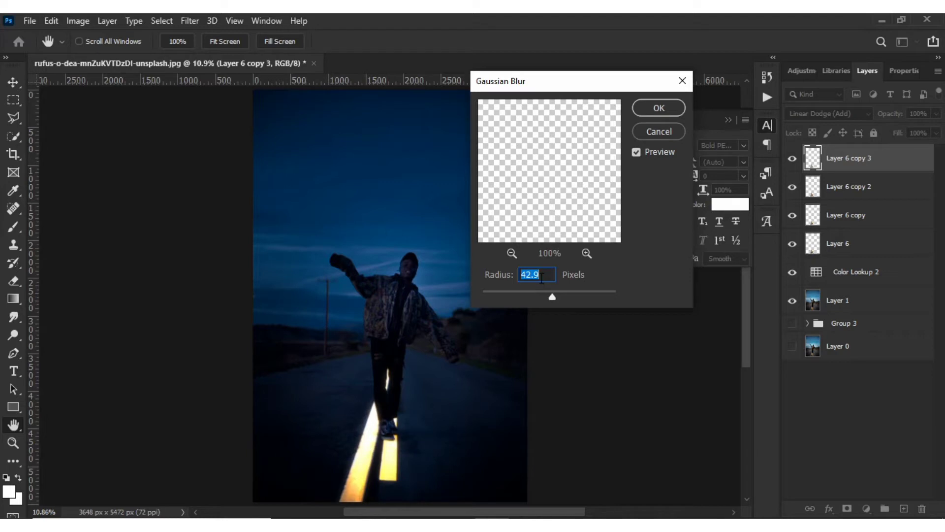
{"action": "left_click", "coordinate": [657, 108]}
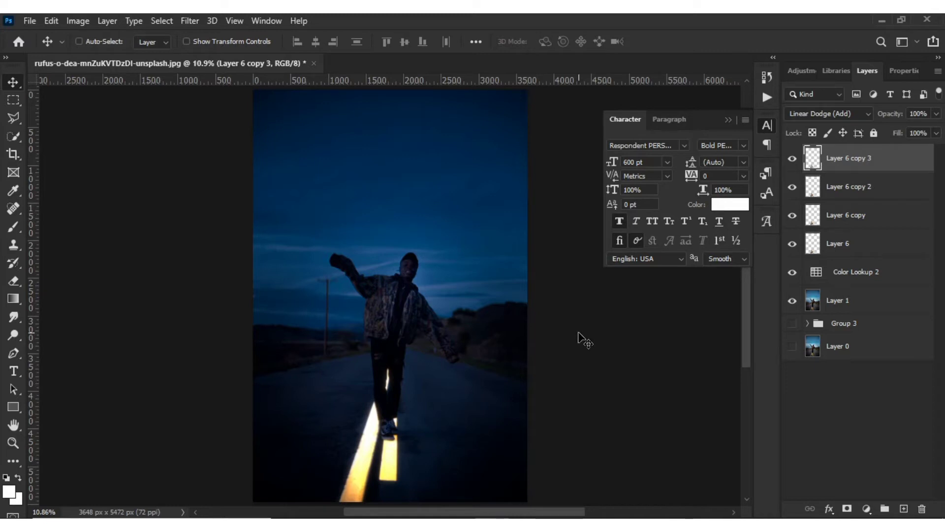
- Duplicate Layer 6 copy 3 and apply a Gaussian Blur to the duplicate with a much wider radius than the previous copy's
{"action": "key", "text": "ctrl+j"}
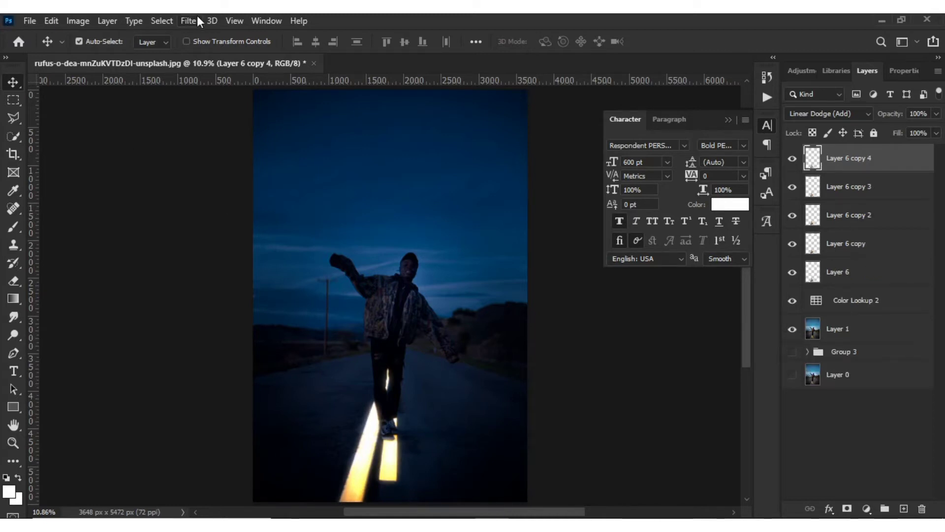
{"action": "left_click", "coordinate": [190, 21]}
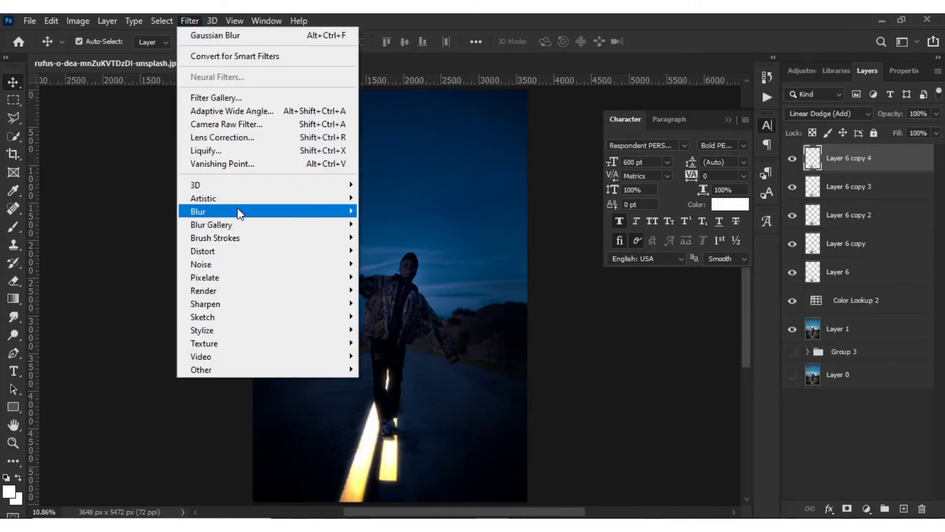
{"action": "mouse_move", "coordinate": [239, 212]}
{"action": "left_click", "coordinate": [379, 264]}
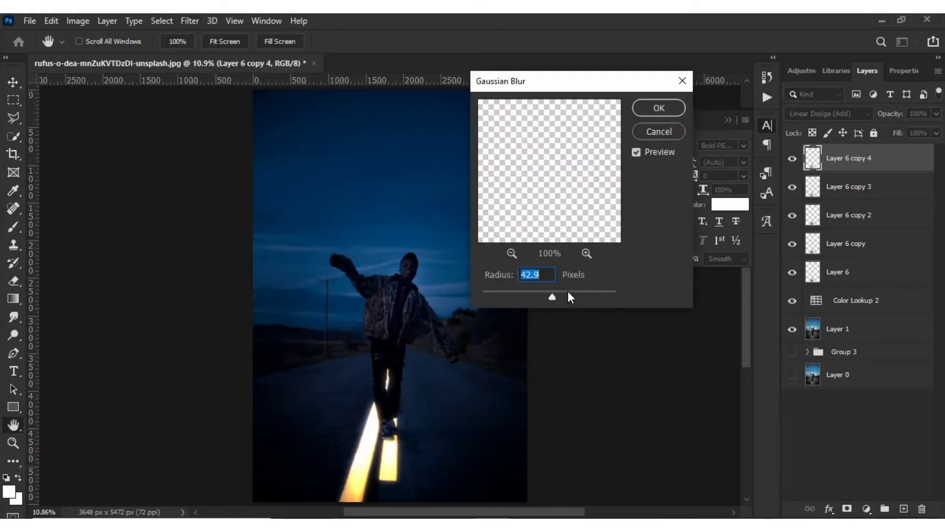
{"action": "left_click", "coordinate": [568, 291]}
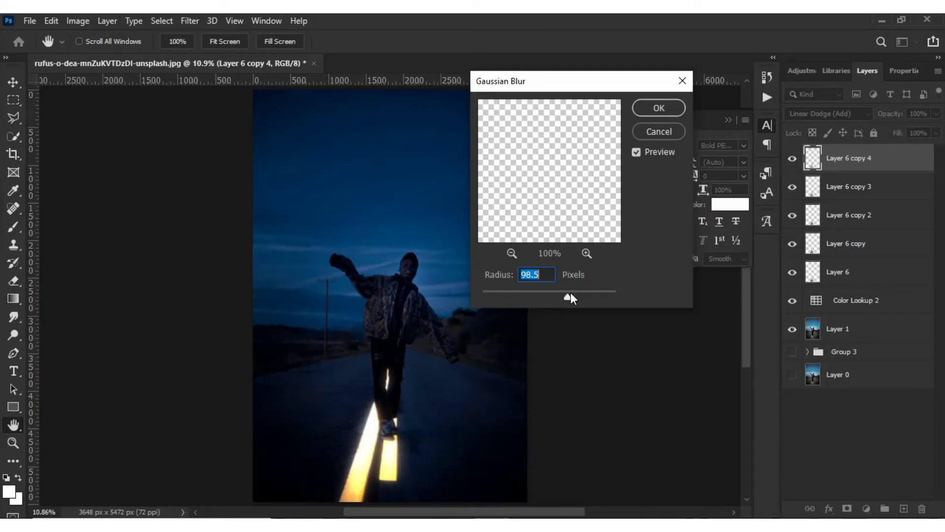
{"action": "left_click", "coordinate": [572, 292]}
{"action": "left_click", "coordinate": [663, 109]}
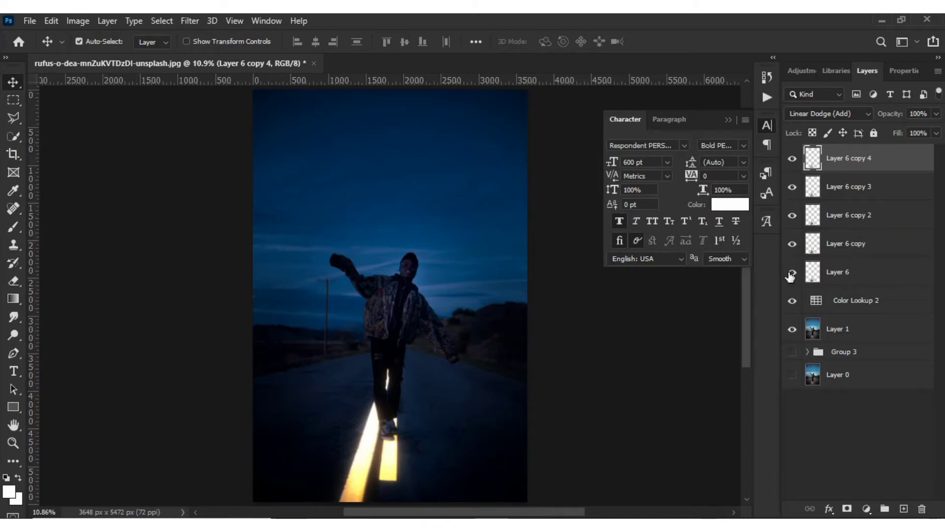
- Group the four blurred road line copies, Layer 6 copy through Layer 6 copy 4, leaving Layer 6 outside the group
{"action": "left_click", "coordinate": [873, 250], "text": "shift"}
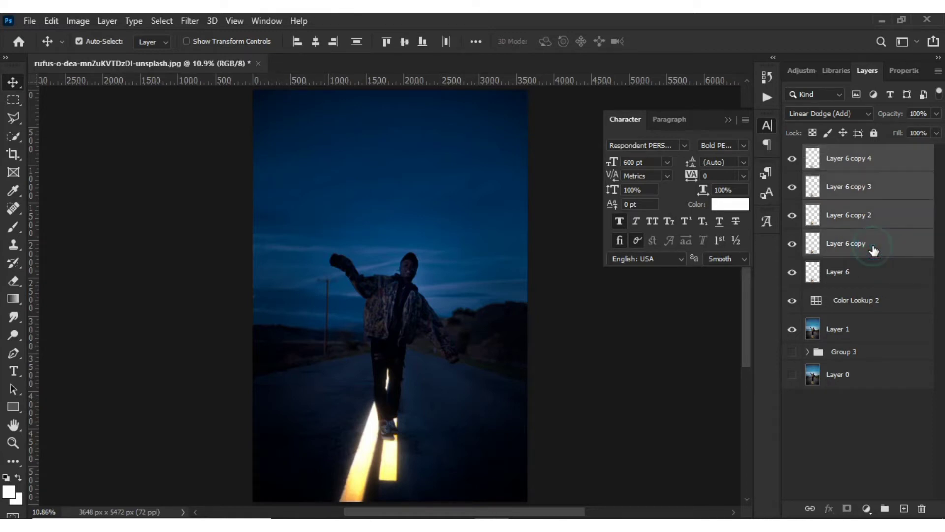
{"action": "right_click", "coordinate": [873, 250]}
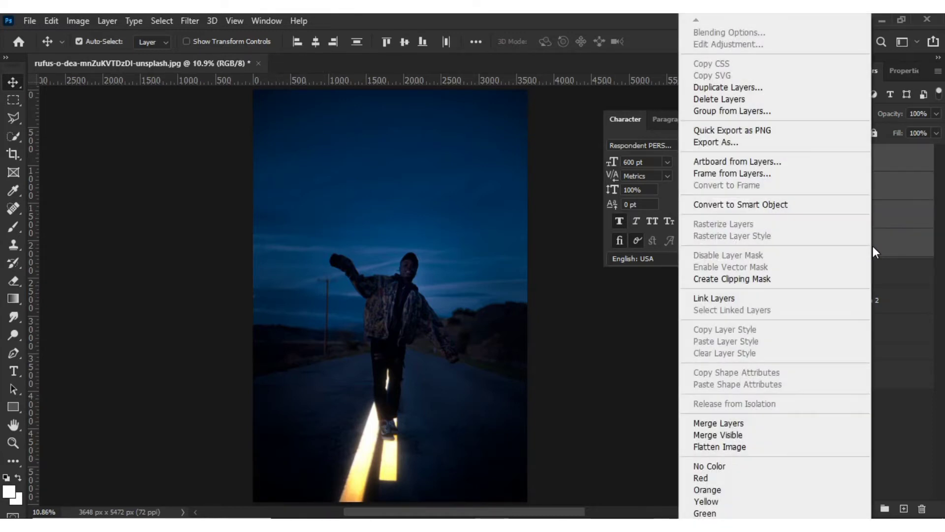
{"action": "left_click", "coordinate": [903, 274]}
{"action": "key", "text": "ctrl"}
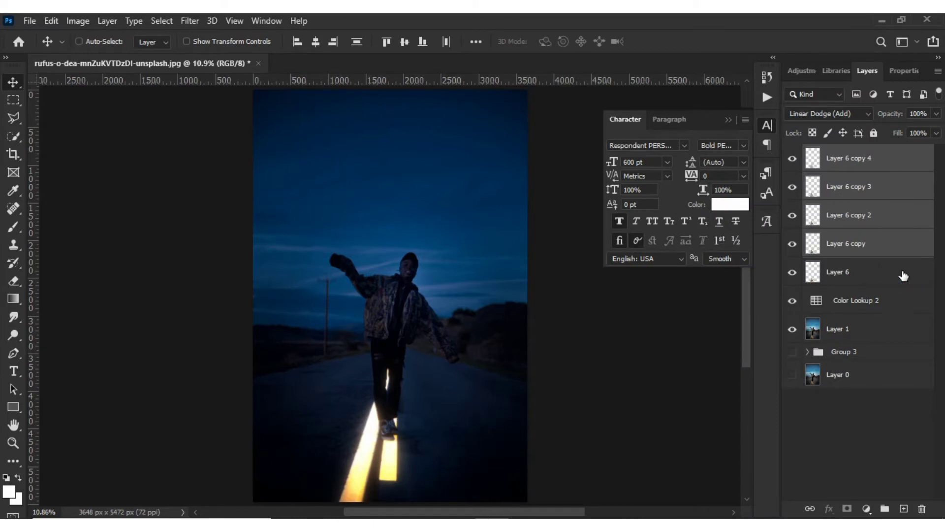
{"action": "key", "text": "ctrl+g"}
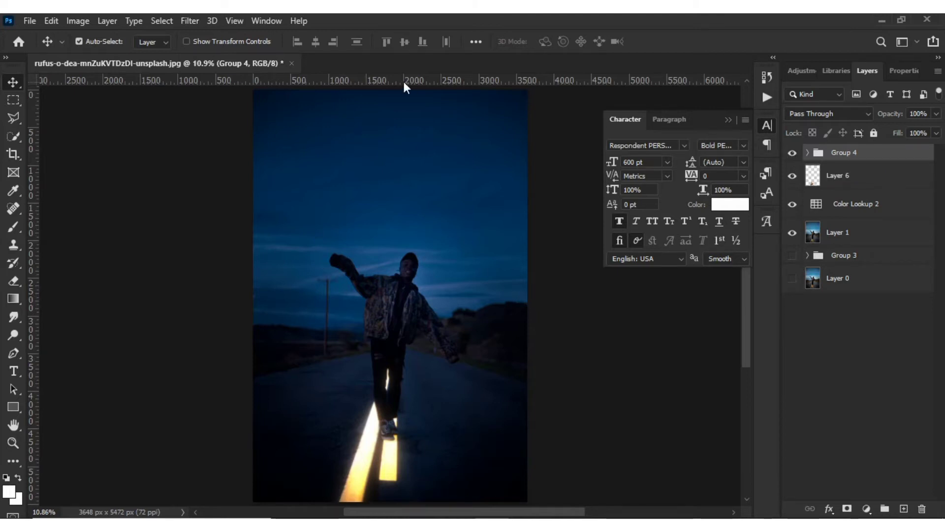
- Add a Hue/Saturation adjustment layer above the glow group and clip it to that group
{"action": "left_click", "coordinate": [807, 75]}
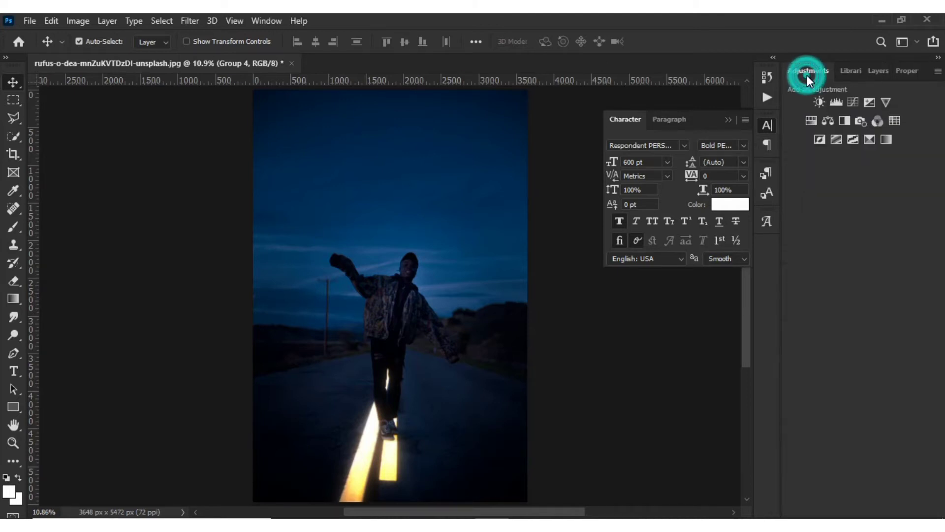
{"action": "left_click", "coordinate": [811, 123]}
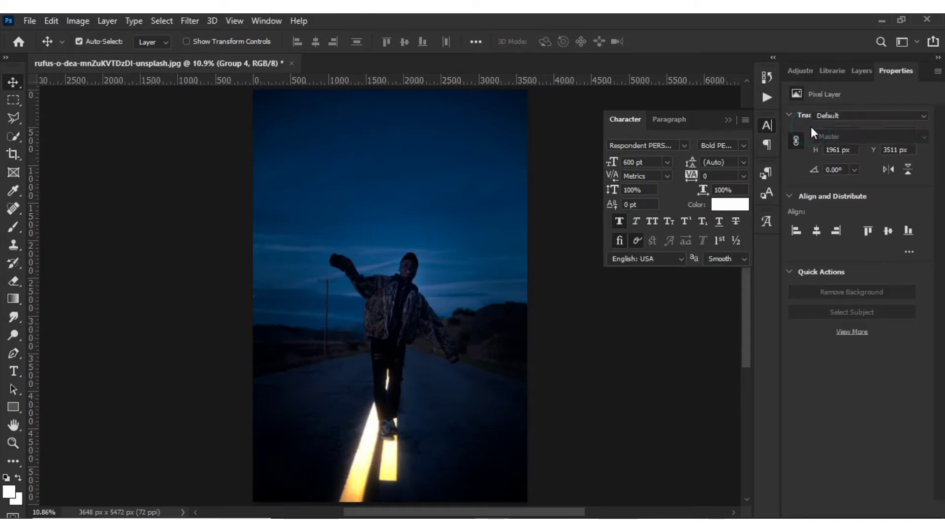
{"action": "left_click", "coordinate": [864, 72]}
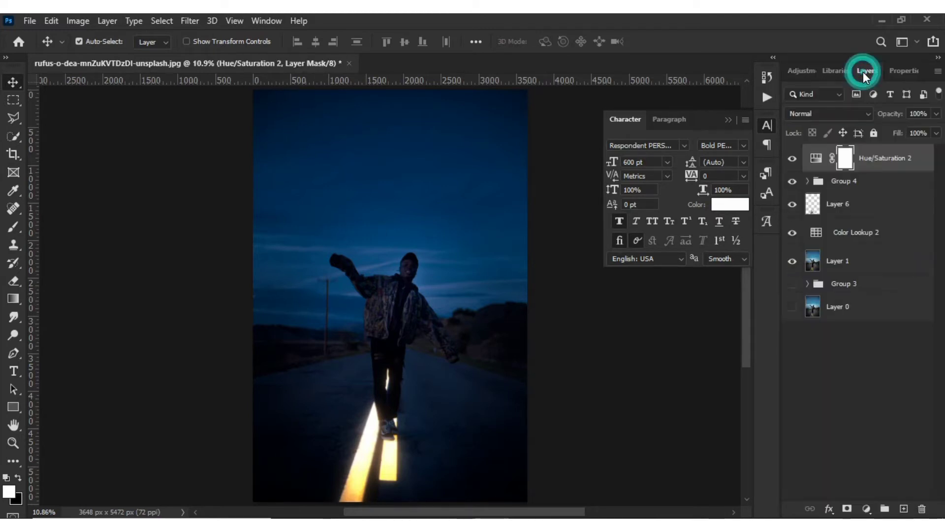
{"action": "right_click", "coordinate": [874, 156]}
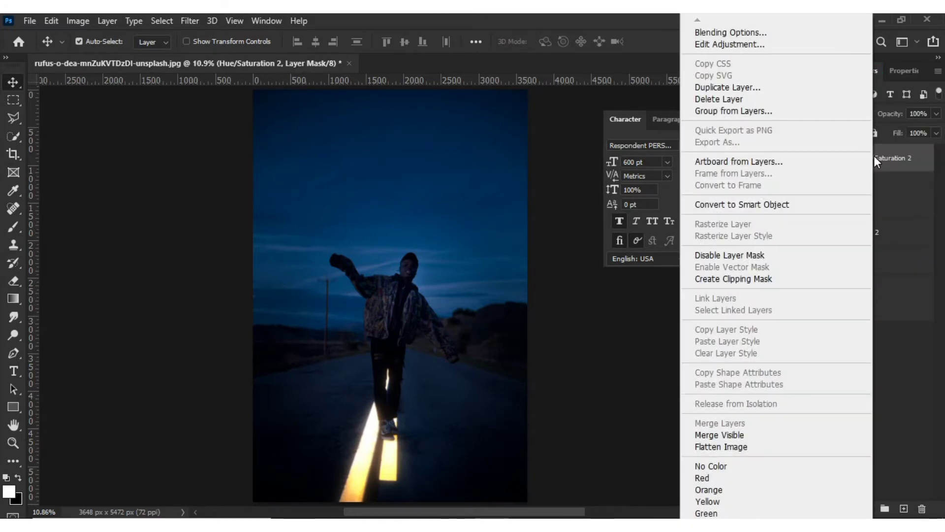
{"action": "left_click", "coordinate": [724, 280]}
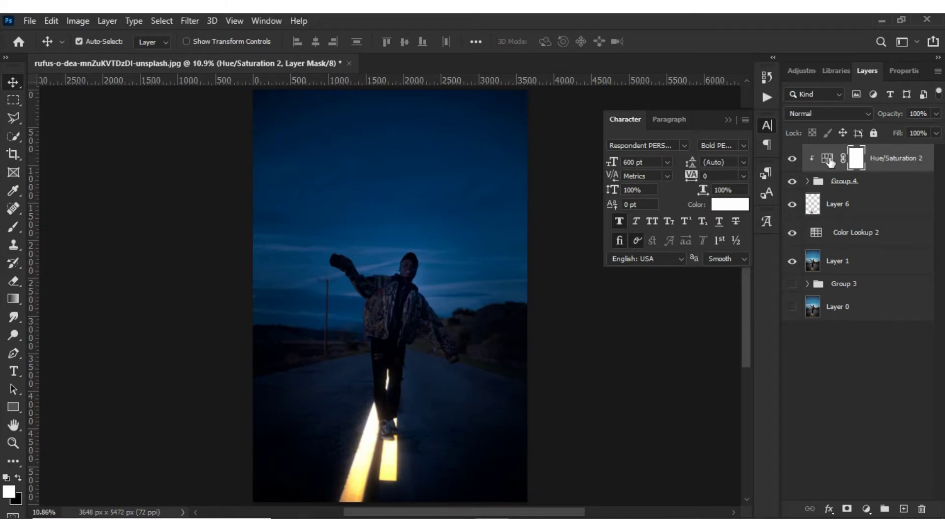
- Colorize the glow with the clipped Hue/Saturation layer, setting Hue to 34, Saturation to 100 and Lightness to -8
{"action": "double_click", "coordinate": [828, 160]}
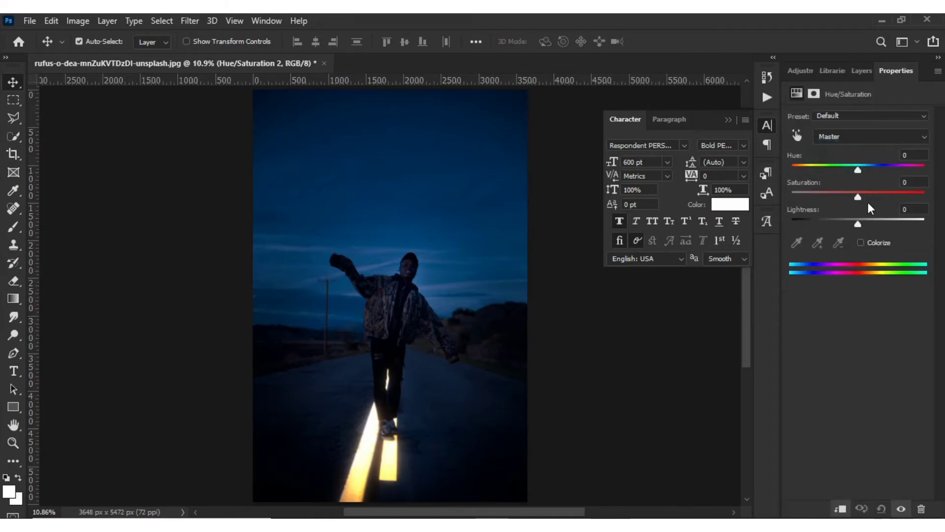
{"action": "left_click", "coordinate": [859, 243]}
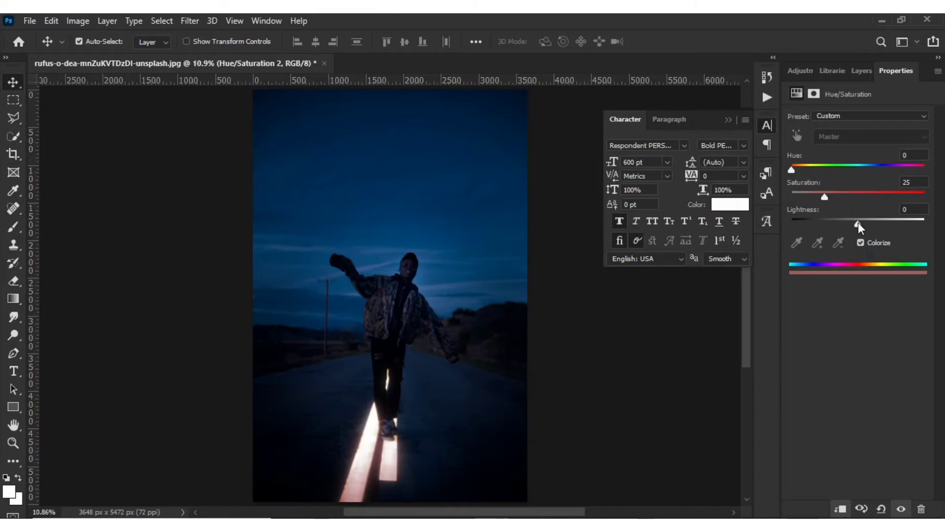
{"action": "left_click_drag", "start_coordinate": [858, 222], "coordinate": [868, 206]}
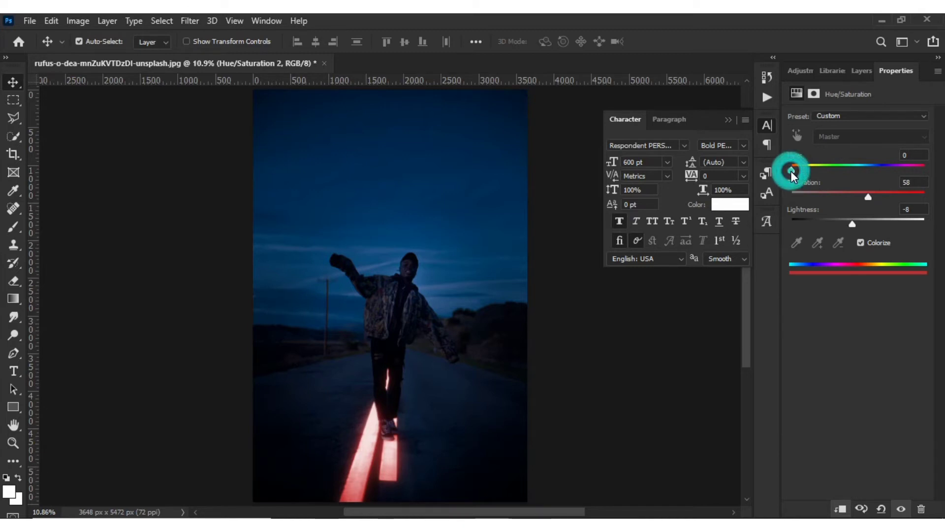
{"action": "left_click_drag", "start_coordinate": [790, 170], "coordinate": [799, 170]}
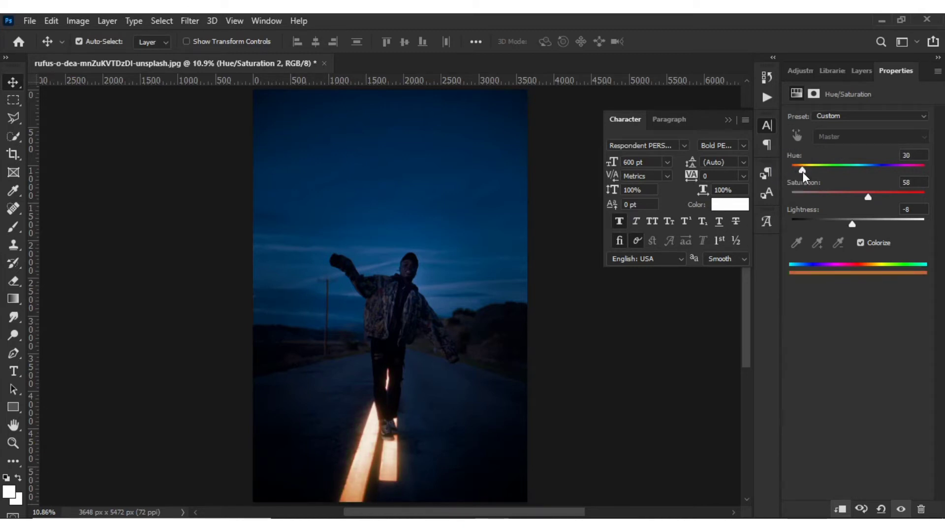
{"action": "left_click_drag", "start_coordinate": [802, 174], "coordinate": [804, 173]}
{"action": "left_click_drag", "start_coordinate": [870, 197], "coordinate": [914, 197]}
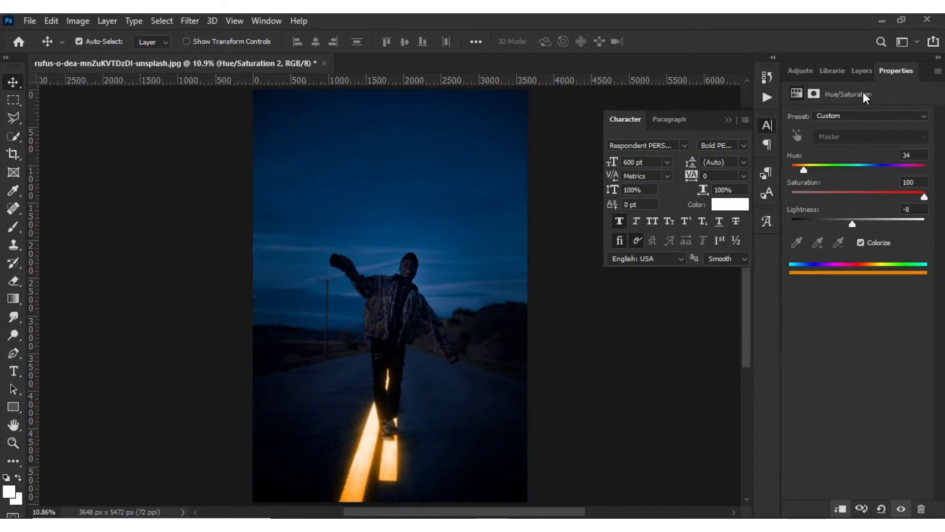
{"action": "left_click", "coordinate": [859, 71]}
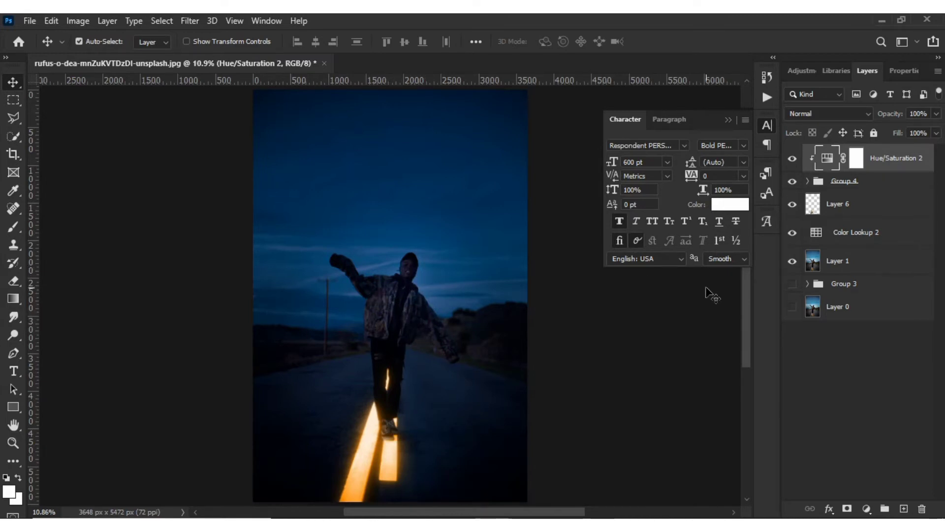
- Duplicate the Hue/Saturation 2 adjustment layer as an unclipped copy at the top of the stack and select the copy's layer mask
{"action": "left_click_drag", "start_coordinate": [745, 301], "coordinate": [745, 308]}
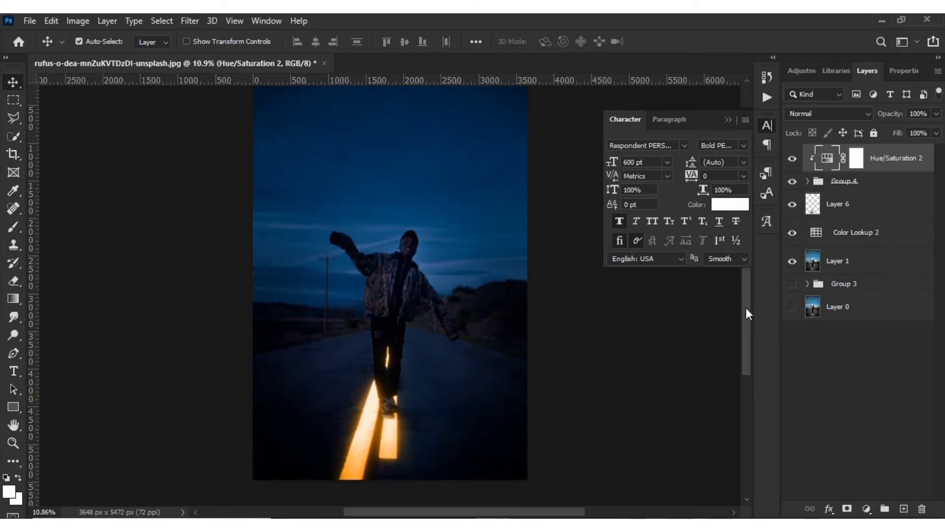
{"action": "key", "text": "ctrl"}
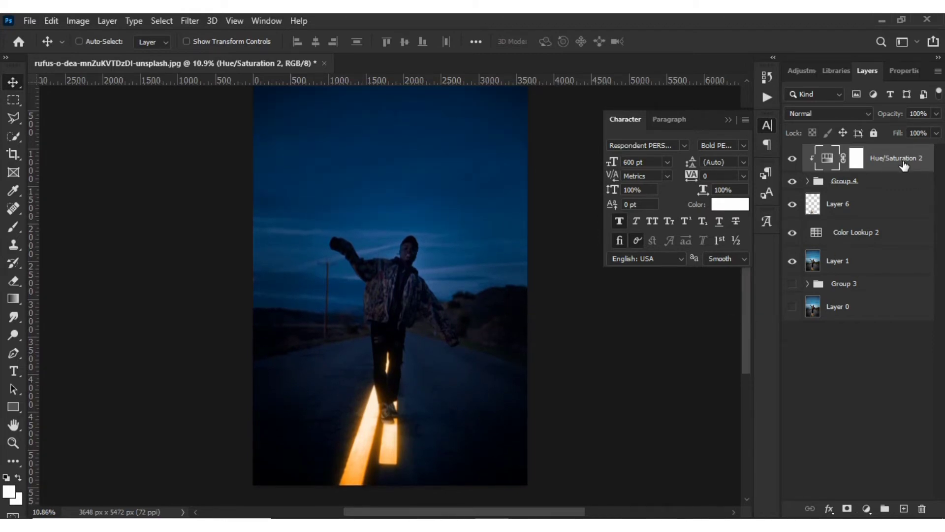
{"action": "key", "text": "ctrl+j"}
{"action": "left_click", "coordinate": [845, 157]}
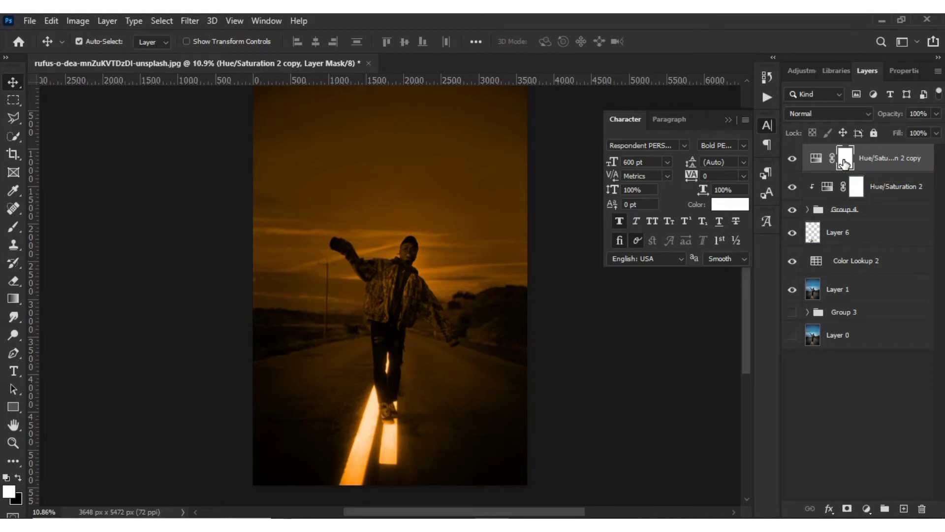
- Invert the Hue/Saturation 2 copy's mask to black and choose a soft round white brush with 0% hardness and 19% opacity
{"action": "left_click_drag", "start_coordinate": [843, 162], "coordinate": [845, 158]}
{"action": "key", "text": "ctrl+i"}
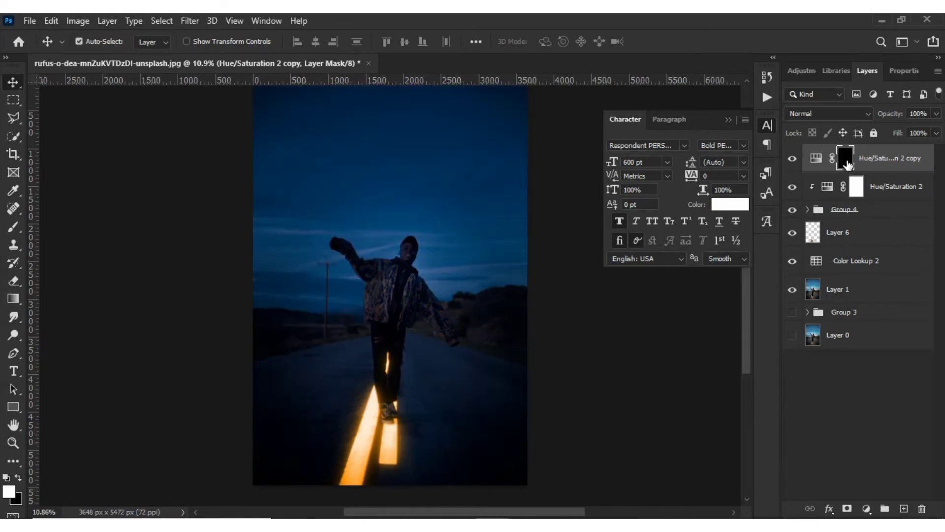
{"action": "left_click", "coordinate": [15, 229]}
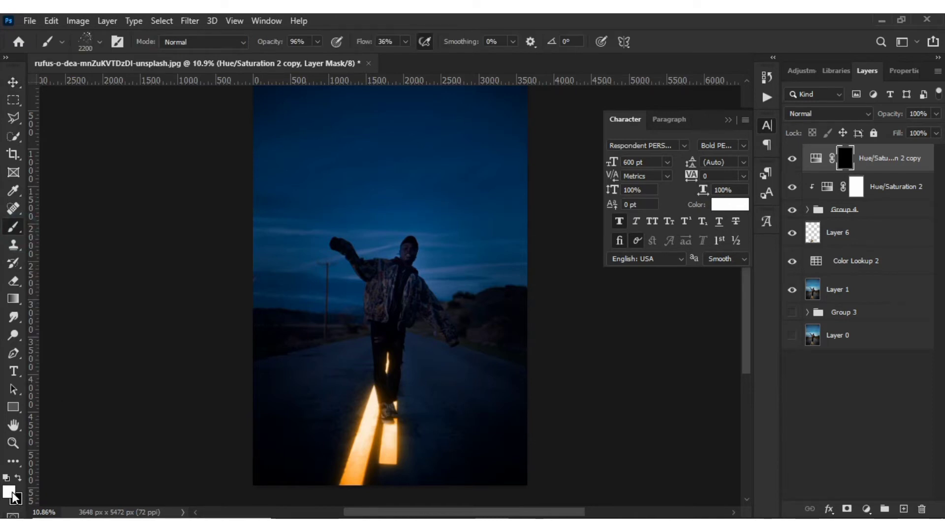
{"action": "left_click", "coordinate": [101, 41]}
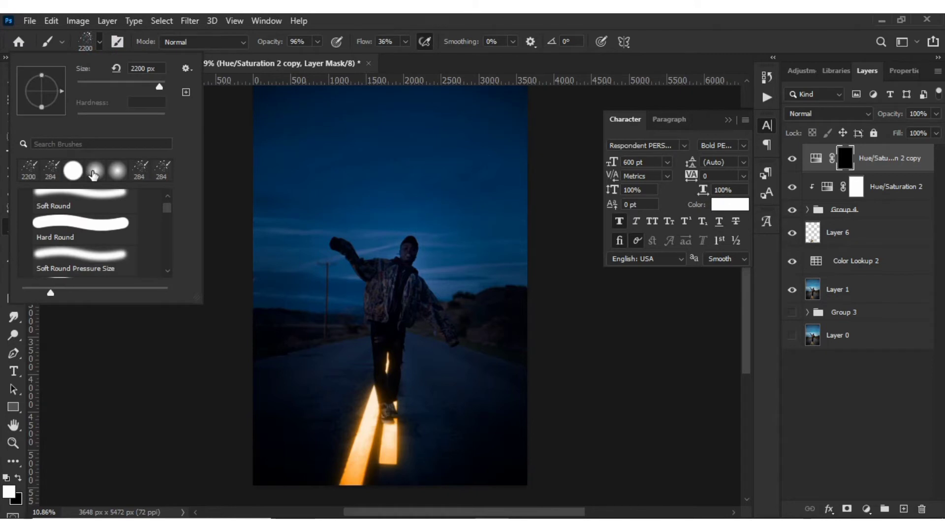
{"action": "left_click", "coordinate": [94, 172]}
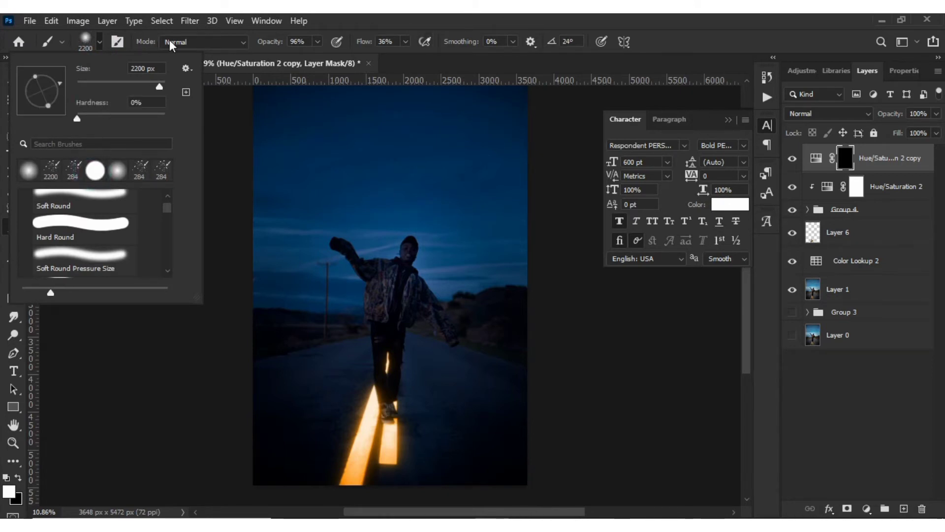
{"action": "left_click", "coordinate": [317, 41]}
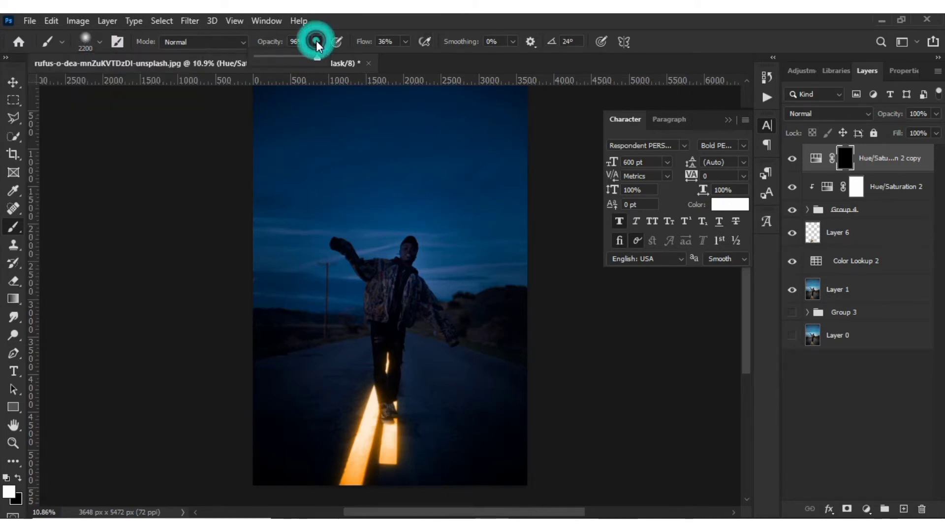
{"action": "left_click", "coordinate": [277, 56]}
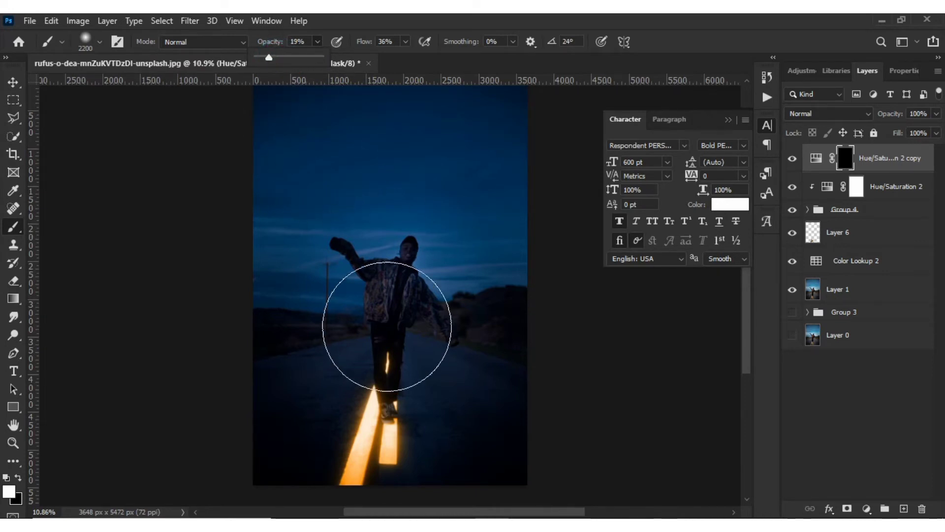
- Reduce the brush to 90 px and paint the orange tint on the mask along the jacket's front opening below the raised arm
{"action": "key", "text": "bracketleft"}
{"action": "key", "text": "bracketleft"}
{"action": "key", "text": "bracketleft"}
{"action": "key", "text": "bracketleft"}
{"action": "key", "text": "bracketleft"}
{"action": "key", "text": "bracketleft"}
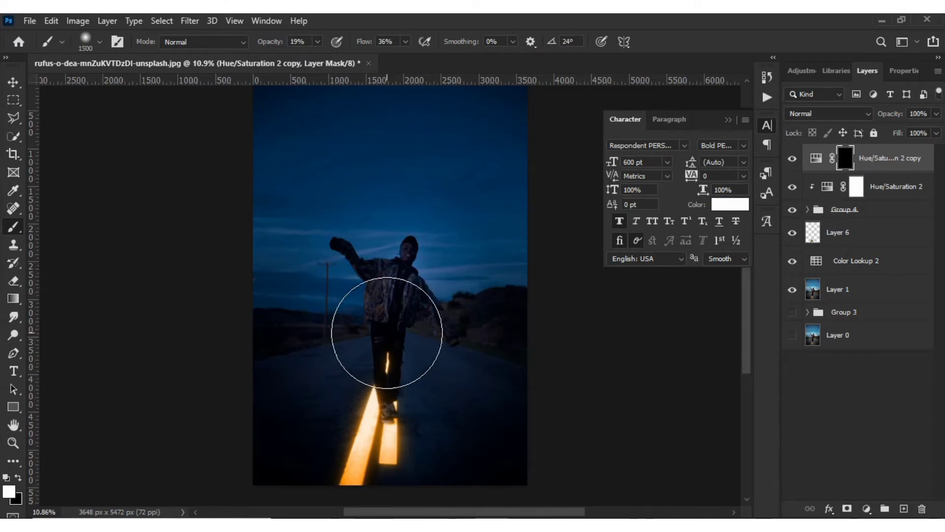
{"action": "key", "text": "bracketleft"}
{"action": "key", "text": "bracketleft"}
{"action": "key", "text": "bracketleft"}
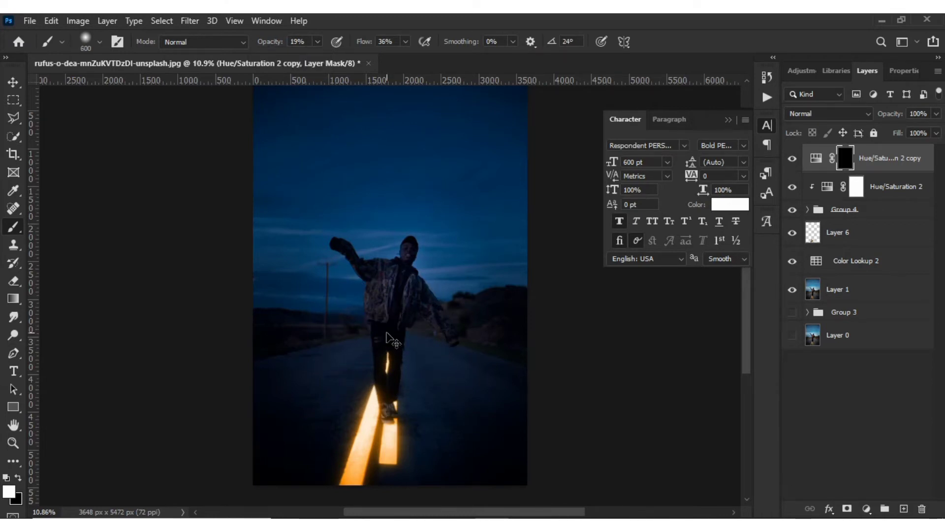
{"action": "scroll", "coordinate": [387, 332], "scroll_direction": "up", "scroll_amount": 4}
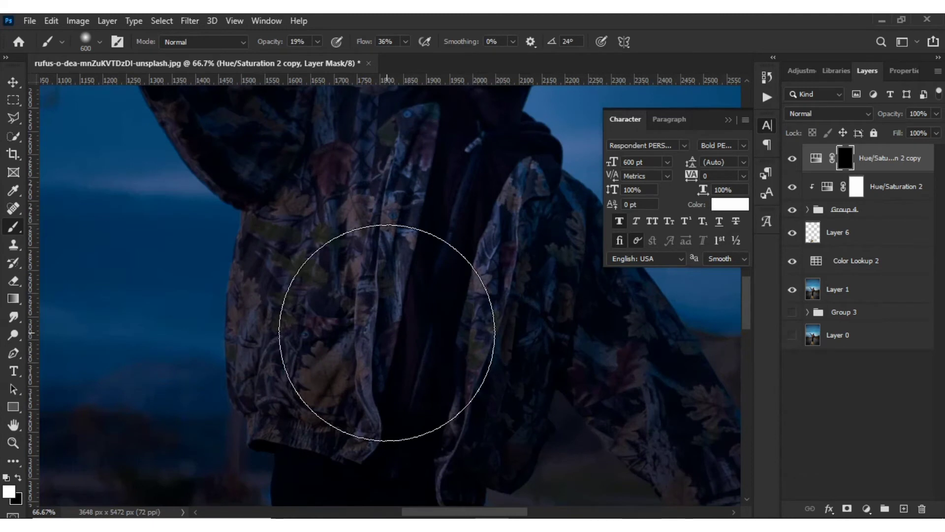
{"action": "key", "text": "bracketleft"}
{"action": "key", "text": "bracketleft"}
{"action": "key", "text": "bracketleft"}
{"action": "key", "text": "bracketleft"}
{"action": "key", "text": "bracketleft"}
{"action": "key", "text": "bracketleft"}
{"action": "key", "text": "bracketleft"}
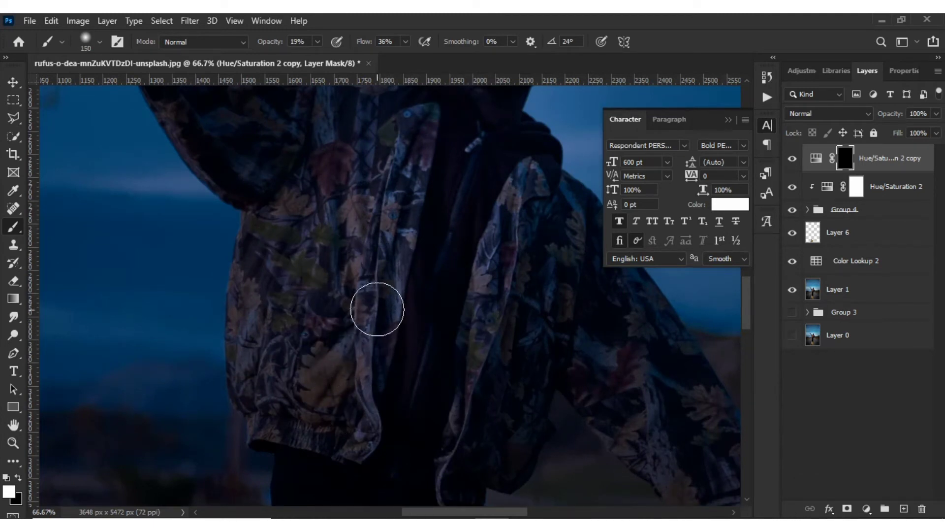
{"action": "key", "text": "bracketleft"}
{"action": "key", "text": "bracketleft"}
{"action": "key", "text": "bracketleft"}
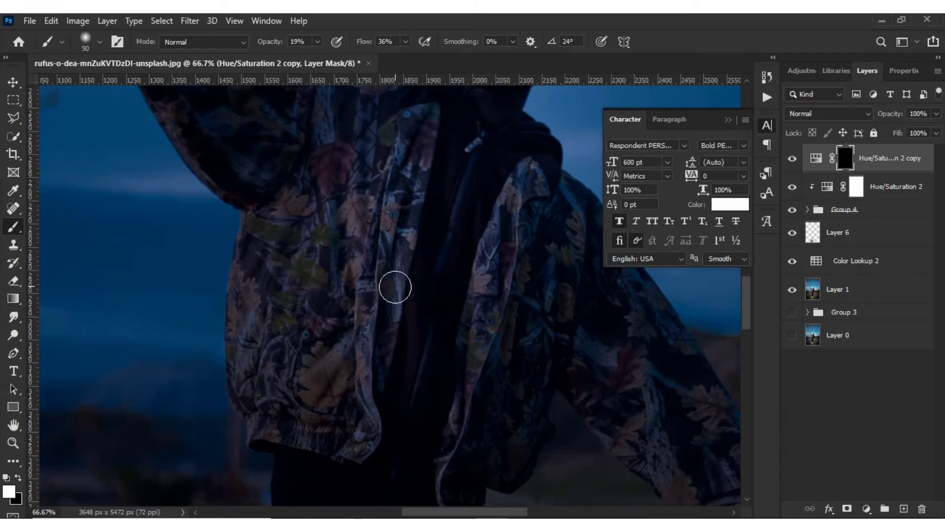
{"action": "left_click_drag", "start_coordinate": [395, 286], "coordinate": [397, 290]}
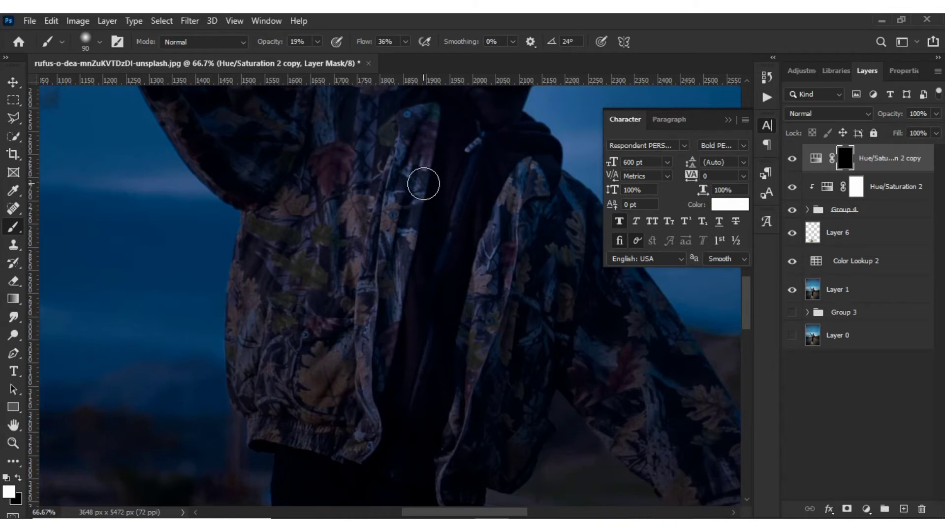
{"action": "mouse_move", "coordinate": [424, 184]}
{"action": "left_mouse_down"}
{"action": "mouse_move", "coordinate": [394, 295]}
{"action": "mouse_move", "coordinate": [401, 329]}
{"action": "mouse_move", "coordinate": [427, 188]}
{"action": "mouse_move", "coordinate": [426, 179]}
{"action": "mouse_move", "coordinate": [387, 326]}
{"action": "mouse_move", "coordinate": [396, 145]}
{"action": "mouse_move", "coordinate": [378, 208]}
{"action": "mouse_move", "coordinate": [408, 140]}
{"action": "mouse_move", "coordinate": [373, 206]}
{"action": "left_mouse_up"}
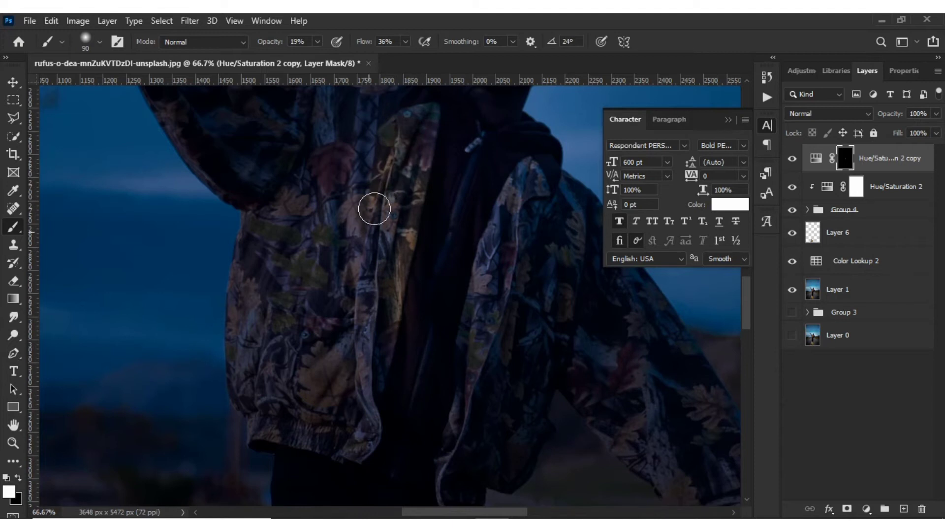
- Raise the brush opacity to 37% and paint the tint over the jacket panel on the raised-arm side, including its front edge and hem
{"action": "left_click", "coordinate": [316, 42]}
{"action": "left_click", "coordinate": [329, 57]}
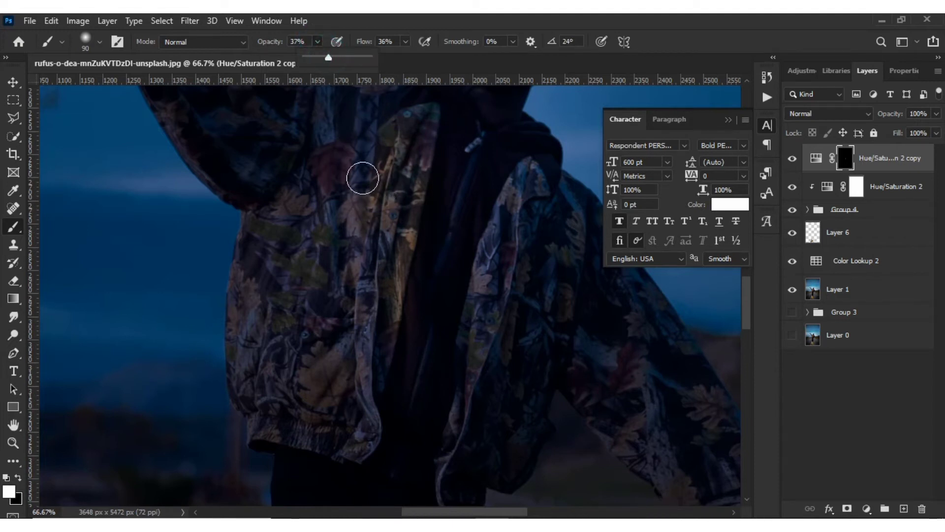
{"action": "mouse_move", "coordinate": [358, 172]}
{"action": "left_mouse_down"}
{"action": "mouse_move", "coordinate": [365, 118]}
{"action": "mouse_move", "coordinate": [363, 160]}
{"action": "left_mouse_up"}
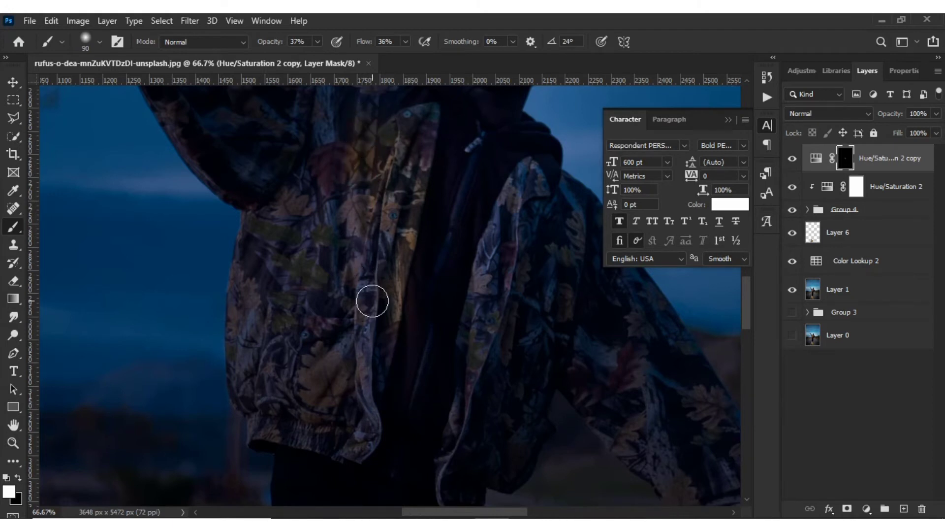
{"action": "mouse_move", "coordinate": [372, 301]}
{"action": "left_mouse_down"}
{"action": "mouse_move", "coordinate": [361, 392]}
{"action": "mouse_move", "coordinate": [368, 423]}
{"action": "mouse_move", "coordinate": [345, 451]}
{"action": "mouse_move", "coordinate": [360, 457]}
{"action": "mouse_move", "coordinate": [376, 439]}
{"action": "left_mouse_up"}
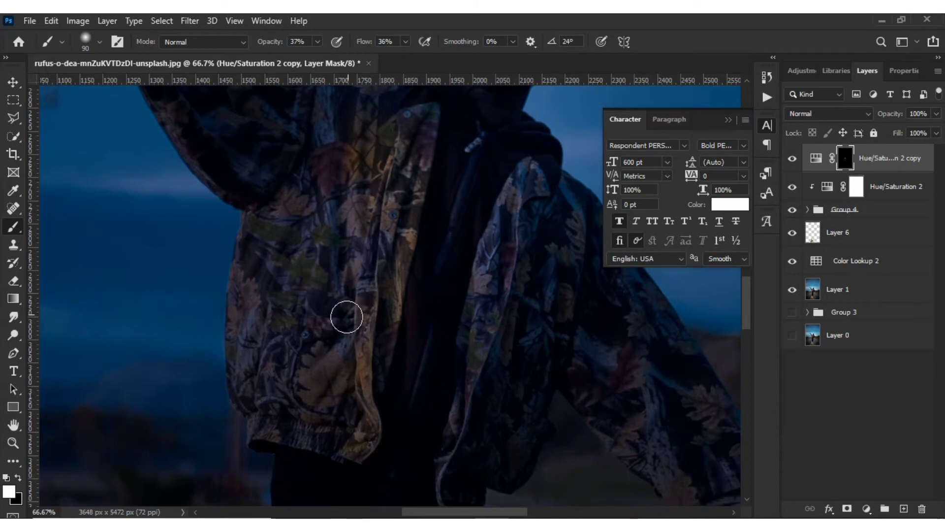
{"action": "left_click", "coordinate": [339, 339]}
{"action": "mouse_move", "coordinate": [255, 311]}
{"action": "left_mouse_down"}
{"action": "mouse_move", "coordinate": [242, 339]}
{"action": "mouse_move", "coordinate": [290, 209]}
{"action": "mouse_move", "coordinate": [269, 259]}
{"action": "mouse_move", "coordinate": [275, 208]}
{"action": "mouse_move", "coordinate": [246, 233]}
{"action": "mouse_move", "coordinate": [243, 347]}
{"action": "mouse_move", "coordinate": [245, 327]}
{"action": "mouse_move", "coordinate": [247, 379]}
{"action": "mouse_move", "coordinate": [316, 433]}
{"action": "left_mouse_up"}
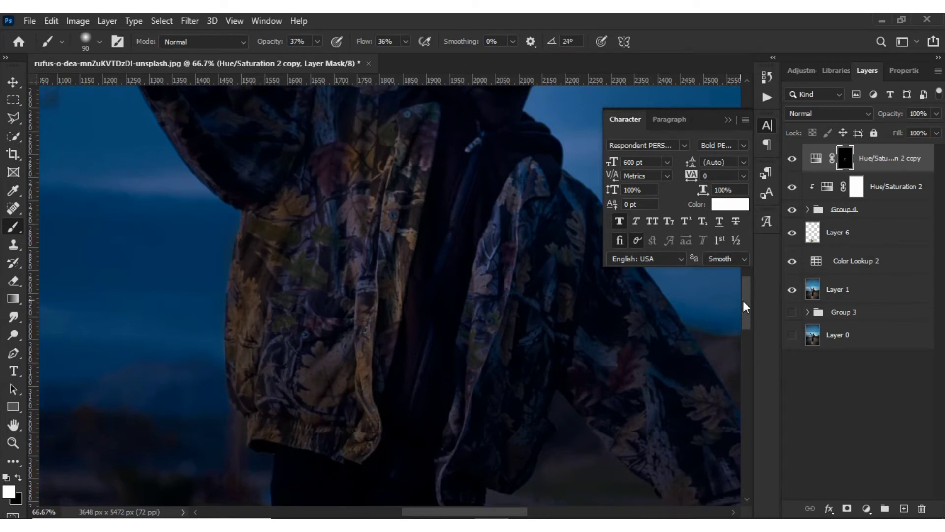
- Paint the orange tint along the underside of the raised sleeve and onto the adjoining shoulder
{"action": "left_click_drag", "start_coordinate": [747, 301], "coordinate": [746, 275]}
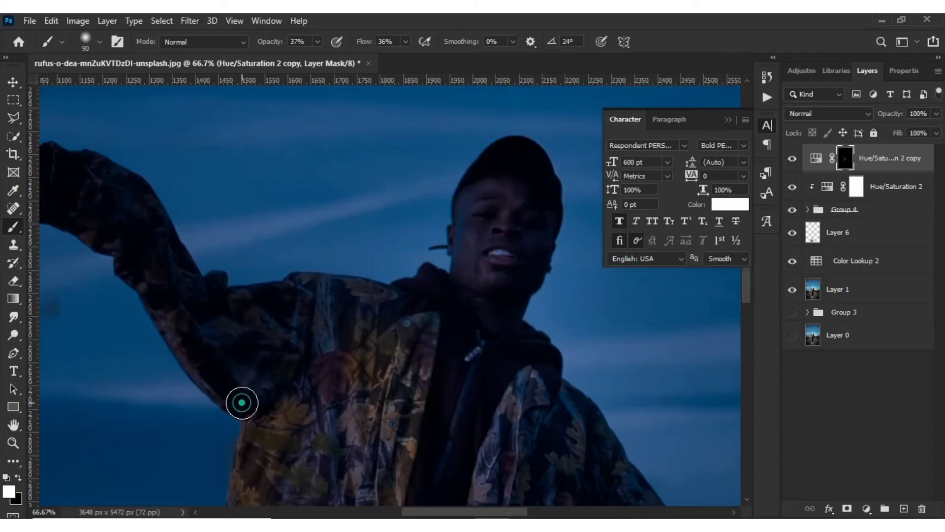
{"action": "mouse_move", "coordinate": [241, 402]}
{"action": "left_mouse_down"}
{"action": "mouse_move", "coordinate": [202, 355]}
{"action": "mouse_move", "coordinate": [212, 383]}
{"action": "mouse_move", "coordinate": [231, 406]}
{"action": "mouse_move", "coordinate": [104, 243]}
{"action": "mouse_move", "coordinate": [125, 259]}
{"action": "mouse_move", "coordinate": [76, 225]}
{"action": "mouse_move", "coordinate": [154, 273]}
{"action": "mouse_move", "coordinate": [216, 373]}
{"action": "mouse_move", "coordinate": [240, 391]}
{"action": "mouse_move", "coordinate": [233, 379]}
{"action": "mouse_move", "coordinate": [266, 393]}
{"action": "mouse_move", "coordinate": [189, 328]}
{"action": "mouse_move", "coordinate": [229, 363]}
{"action": "mouse_move", "coordinate": [95, 221]}
{"action": "mouse_move", "coordinate": [117, 241]}
{"action": "mouse_move", "coordinate": [86, 221]}
{"action": "left_mouse_up"}
{"action": "left_click", "coordinate": [327, 299]}
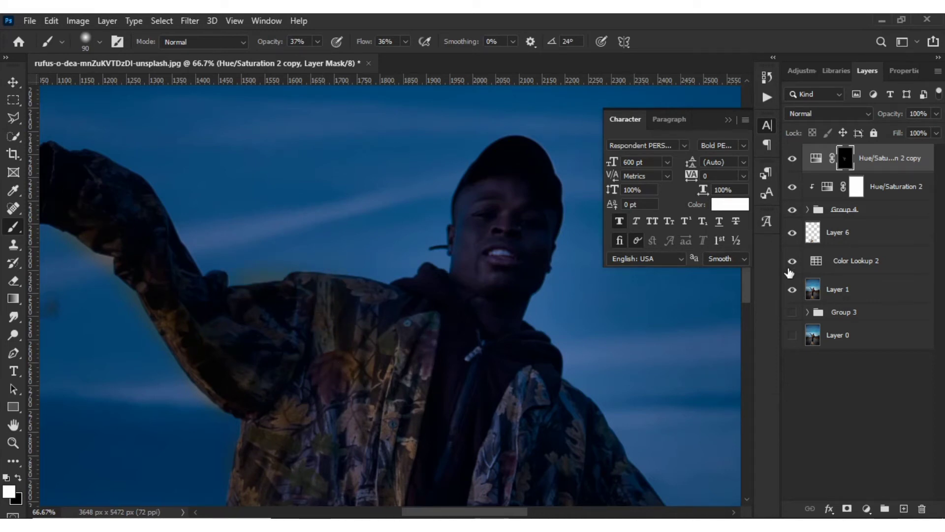
- Paint the tint down the dark hoodie and along the front edge of the jacket panel on the lowered-arm side to its hem
{"action": "left_click_drag", "start_coordinate": [746, 282], "coordinate": [747, 315]}
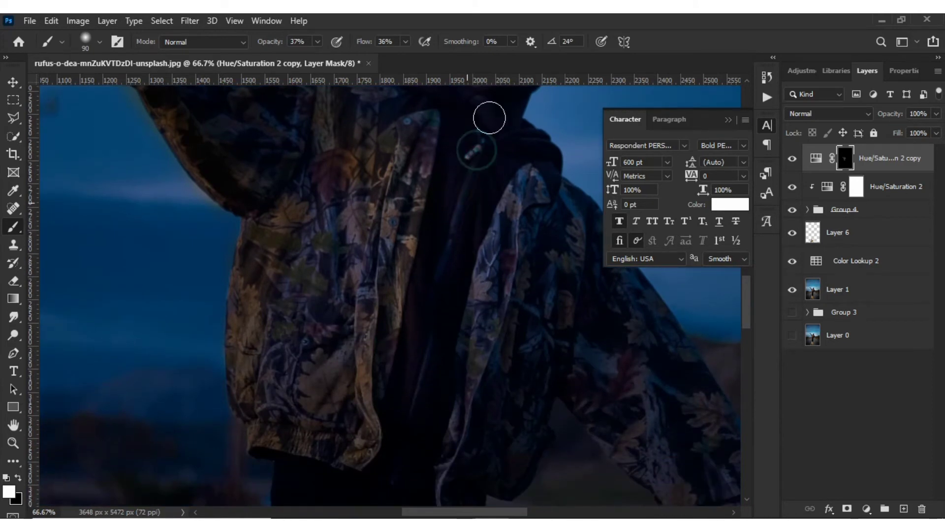
{"action": "mouse_move", "coordinate": [464, 188]}
{"action": "left_mouse_down"}
{"action": "mouse_move", "coordinate": [416, 361]}
{"action": "mouse_move", "coordinate": [422, 384]}
{"action": "left_mouse_up"}
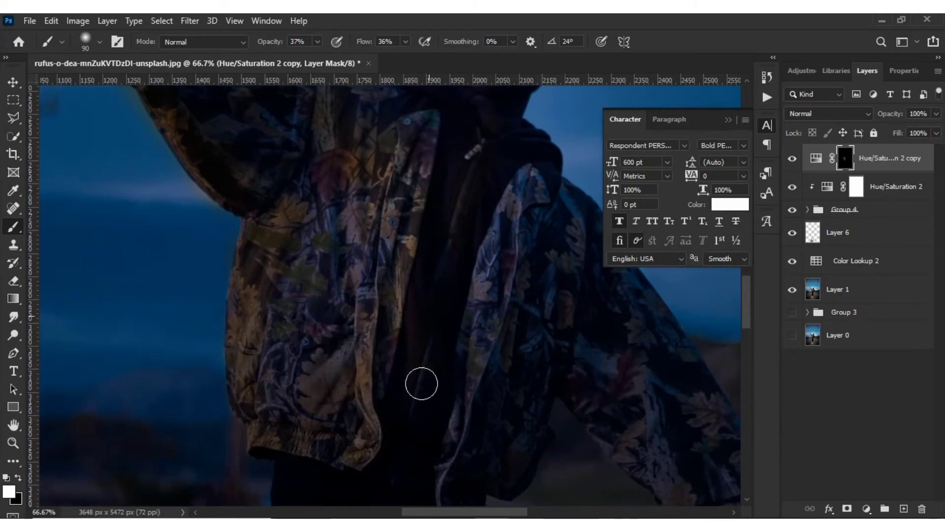
{"action": "mouse_move", "coordinate": [512, 210]}
{"action": "left_mouse_down"}
{"action": "mouse_move", "coordinate": [508, 196]}
{"action": "mouse_move", "coordinate": [494, 310]}
{"action": "mouse_move", "coordinate": [508, 264]}
{"action": "mouse_move", "coordinate": [449, 470]}
{"action": "left_mouse_up"}
{"action": "left_click_drag", "start_coordinate": [745, 296], "coordinate": [746, 322]}
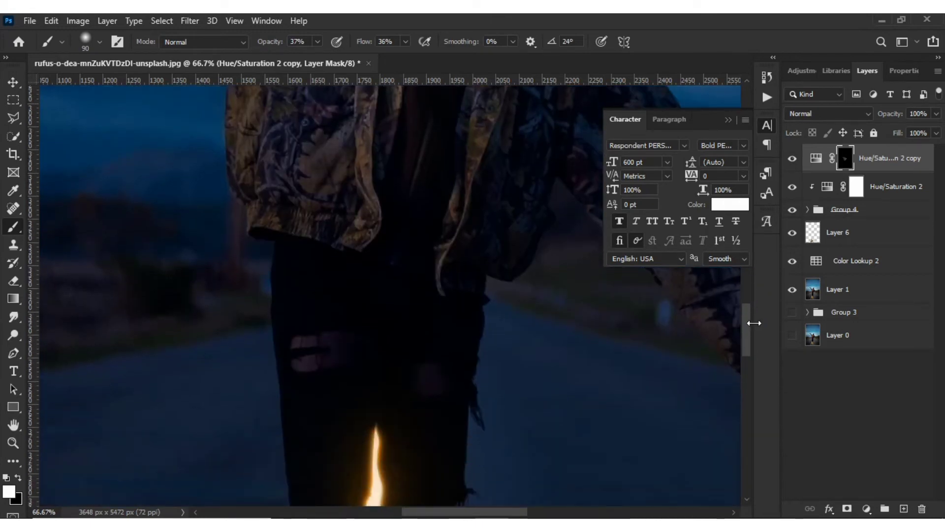
{"action": "left_click", "coordinate": [437, 272]}
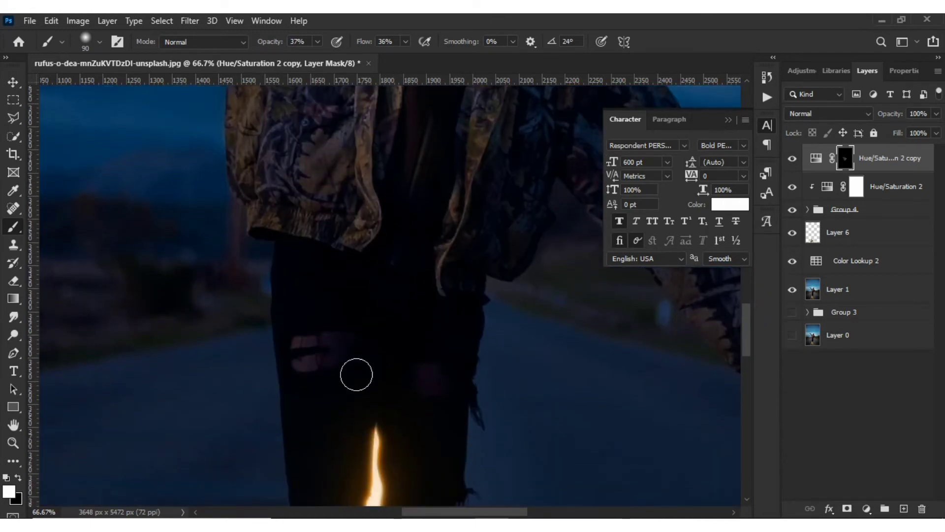
- Tint the ripped knees of both trouser legs orange on the mask, raising the brush opacity to 63%
{"action": "left_click", "coordinate": [308, 365]}
{"action": "left_click", "coordinate": [309, 347]}
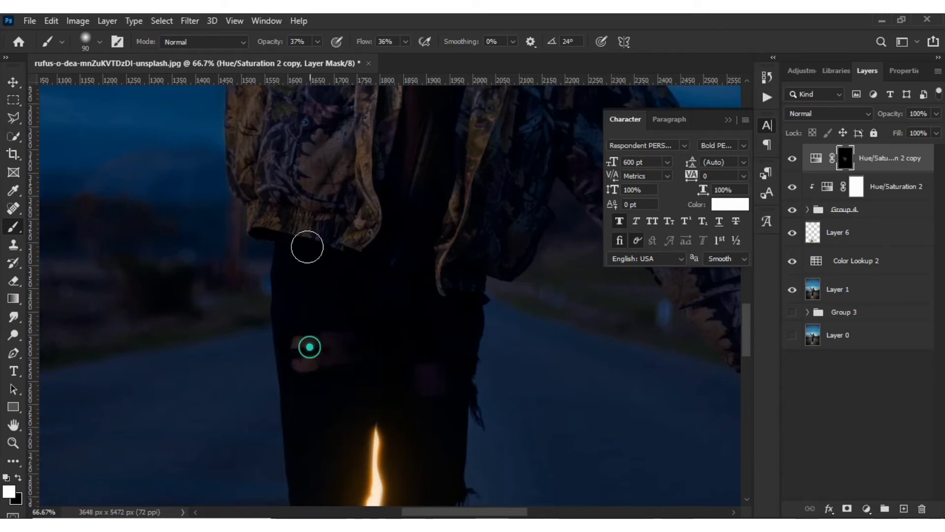
{"action": "left_click", "coordinate": [315, 42]}
{"action": "left_click", "coordinate": [334, 57]}
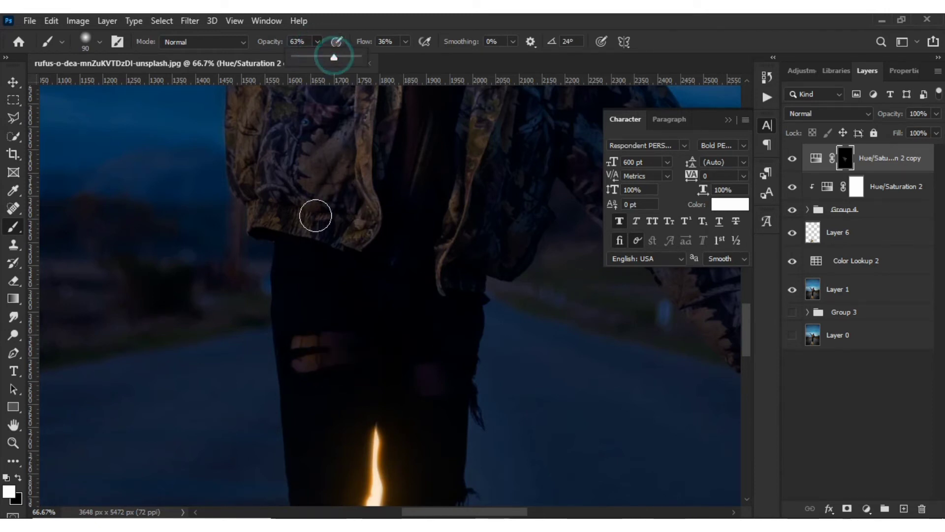
{"action": "left_click", "coordinate": [299, 341]}
{"action": "mouse_move", "coordinate": [299, 340]}
{"action": "left_mouse_down"}
{"action": "mouse_move", "coordinate": [333, 338]}
{"action": "mouse_move", "coordinate": [316, 368]}
{"action": "mouse_move", "coordinate": [343, 354]}
{"action": "mouse_move", "coordinate": [271, 371]}
{"action": "mouse_move", "coordinate": [311, 340]}
{"action": "mouse_move", "coordinate": [333, 358]}
{"action": "left_mouse_up"}
{"action": "mouse_move", "coordinate": [426, 376]}
{"action": "left_mouse_down"}
{"action": "mouse_move", "coordinate": [412, 355]}
{"action": "mouse_move", "coordinate": [449, 385]}
{"action": "mouse_move", "coordinate": [447, 363]}
{"action": "left_mouse_up"}
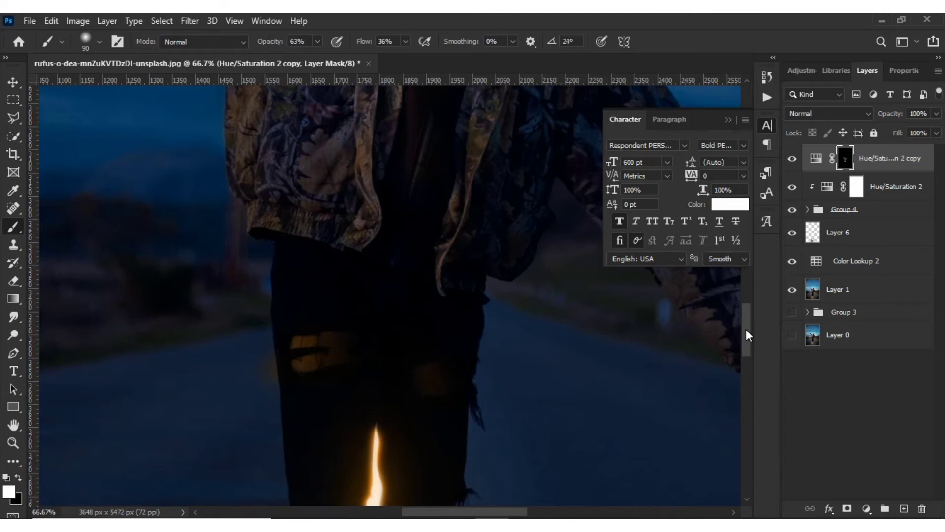
- Paint the tint on the inner trouser legs along both sides of the glowing gap
{"action": "left_click_drag", "start_coordinate": [746, 329], "coordinate": [751, 367]}
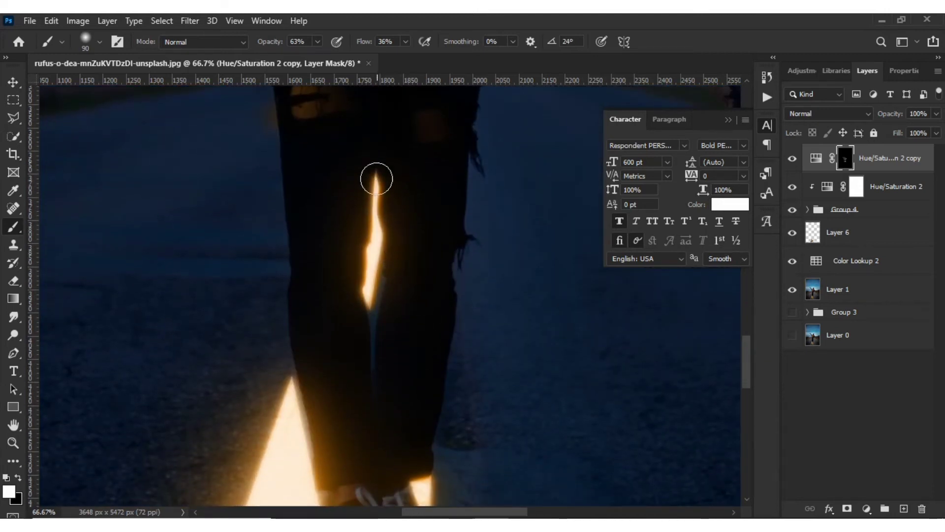
{"action": "left_click_drag", "start_coordinate": [373, 184], "coordinate": [366, 276]}
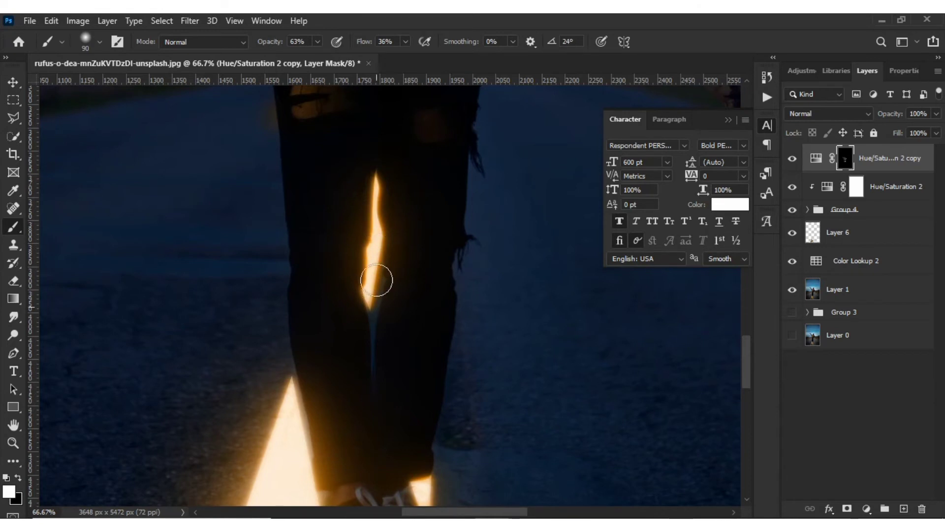
{"action": "mouse_move", "coordinate": [368, 188]}
{"action": "left_mouse_down"}
{"action": "mouse_move", "coordinate": [355, 270]}
{"action": "mouse_move", "coordinate": [362, 305]}
{"action": "left_mouse_up"}
{"action": "mouse_move", "coordinate": [384, 187]}
{"action": "left_mouse_down"}
{"action": "mouse_move", "coordinate": [396, 227]}
{"action": "mouse_move", "coordinate": [394, 269]}
{"action": "left_mouse_up"}
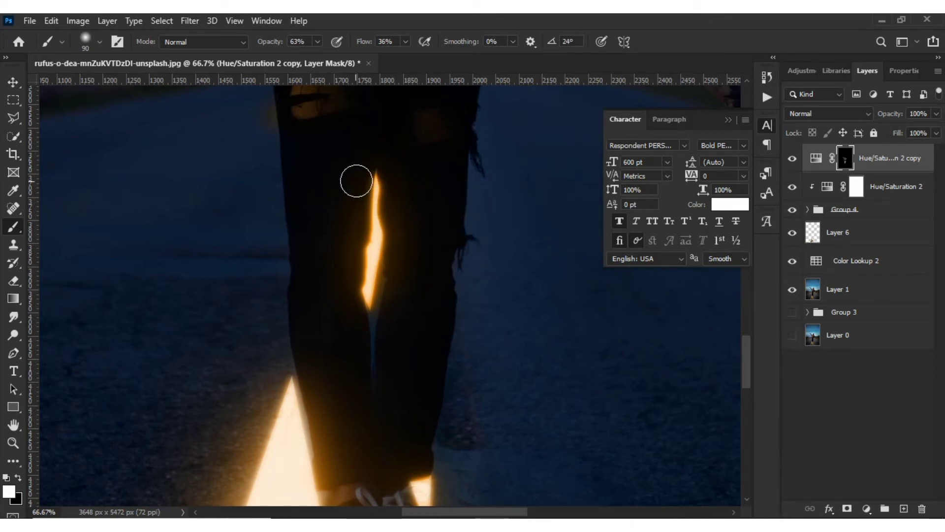
{"action": "left_click_drag", "start_coordinate": [378, 176], "coordinate": [407, 296]}
- Paint the orange tint over the lower trouser legs and both sneakers where they meet the glowing road lines
{"action": "left_click_drag", "start_coordinate": [747, 364], "coordinate": [748, 392]}
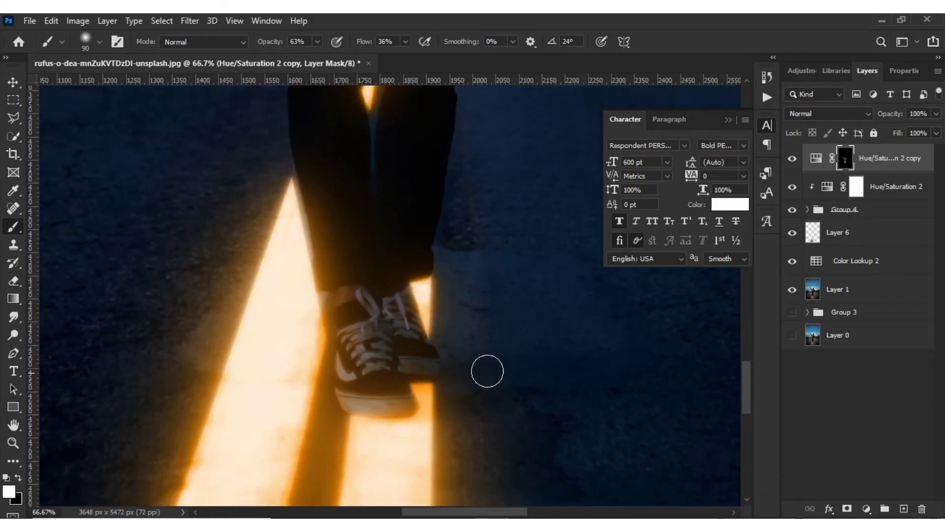
{"action": "left_click_drag", "start_coordinate": [298, 210], "coordinate": [310, 239]}
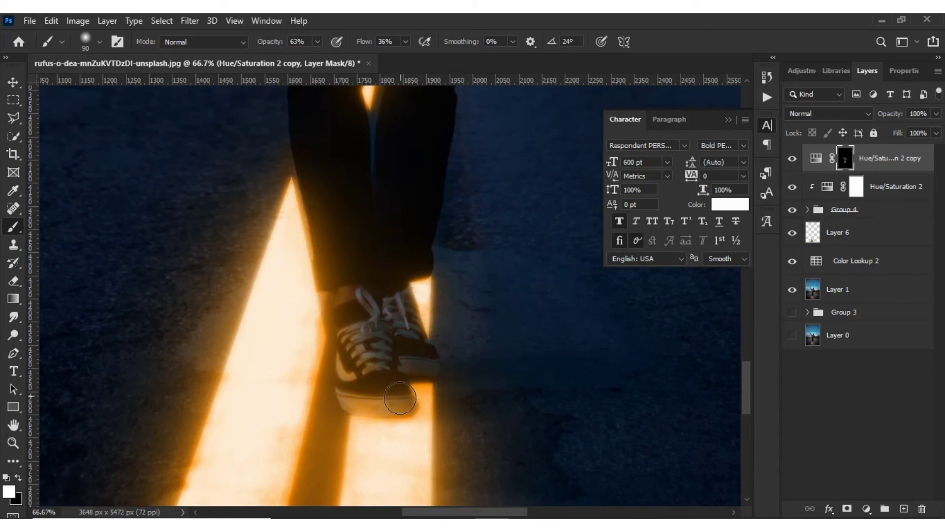
{"action": "mouse_move", "coordinate": [400, 398]}
{"action": "left_mouse_down"}
{"action": "mouse_move", "coordinate": [387, 400]}
{"action": "mouse_move", "coordinate": [400, 346]}
{"action": "left_mouse_up"}
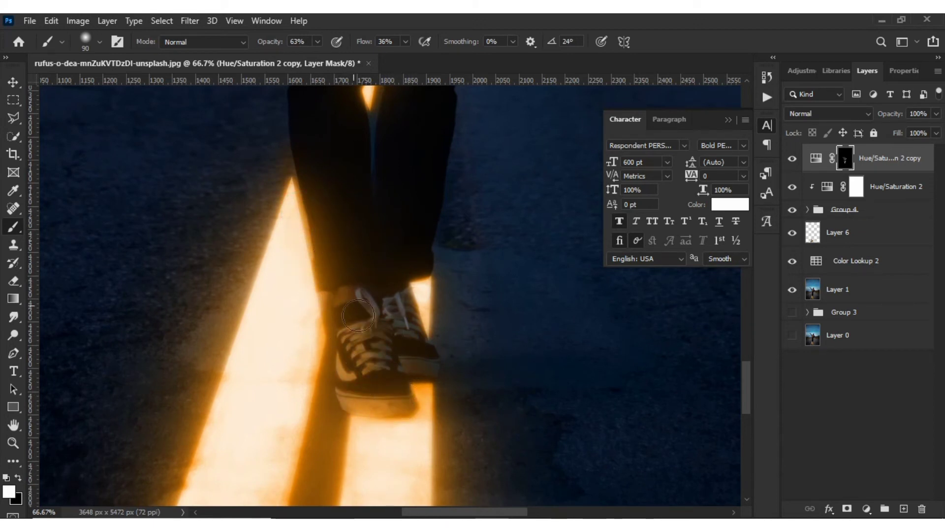
{"action": "mouse_move", "coordinate": [360, 296]}
{"action": "left_mouse_down"}
{"action": "mouse_move", "coordinate": [407, 307]}
{"action": "mouse_move", "coordinate": [415, 336]}
{"action": "mouse_move", "coordinate": [403, 334]}
{"action": "mouse_move", "coordinate": [412, 321]}
{"action": "mouse_move", "coordinate": [430, 336]}
{"action": "mouse_move", "coordinate": [393, 348]}
{"action": "mouse_move", "coordinate": [424, 365]}
{"action": "left_mouse_up"}
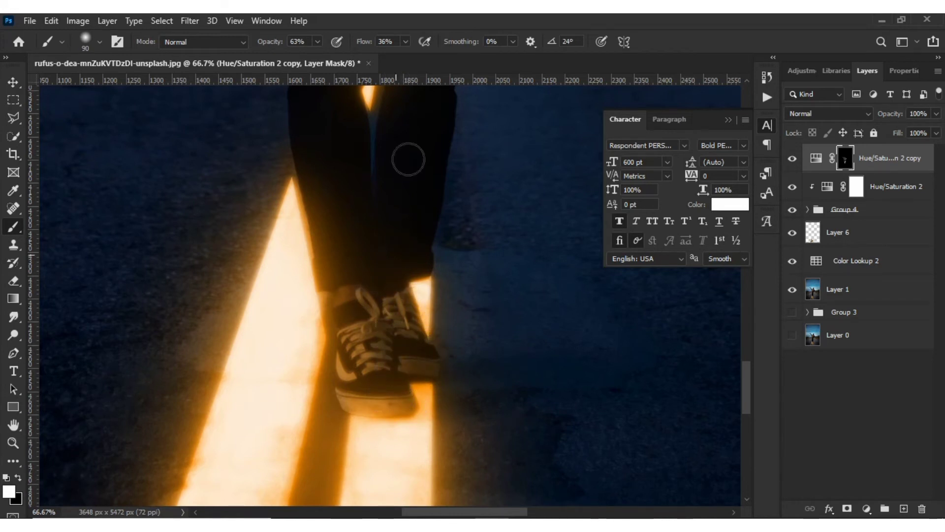
{"action": "left_click", "coordinate": [371, 157]}
{"action": "left_click_drag", "start_coordinate": [745, 392], "coordinate": [755, 314]}
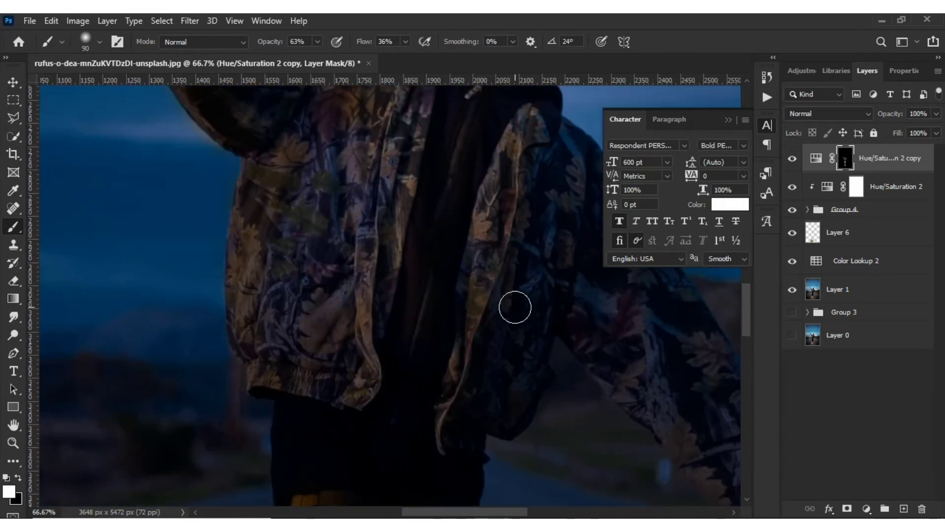
{"action": "key", "text": "ctrl+minus"}
{"action": "key", "text": "ctrl+minus"}
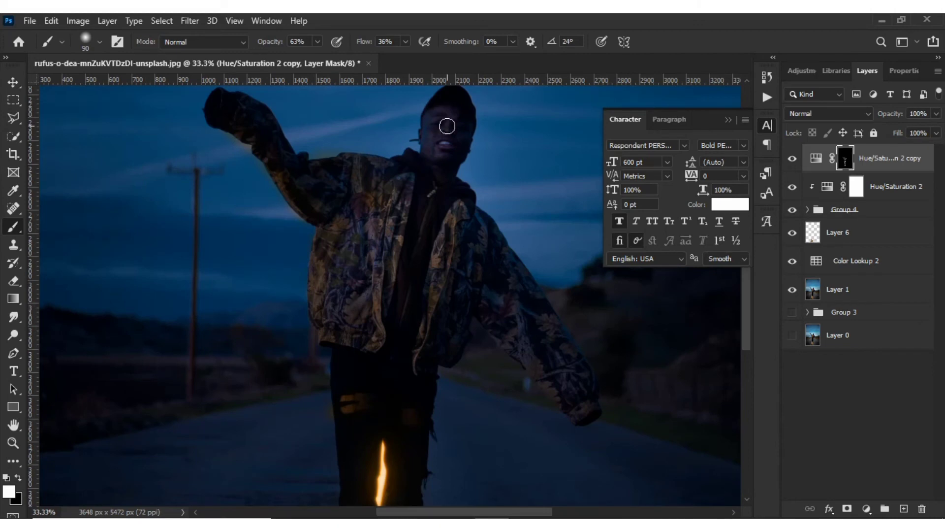
- Paint the orange tint onto the face between the eyebrows and over the nose and mouth, reducing the brush size to 50
{"action": "key", "text": "ctrl+plus"}
{"action": "key", "text": "ctrl+plus"}
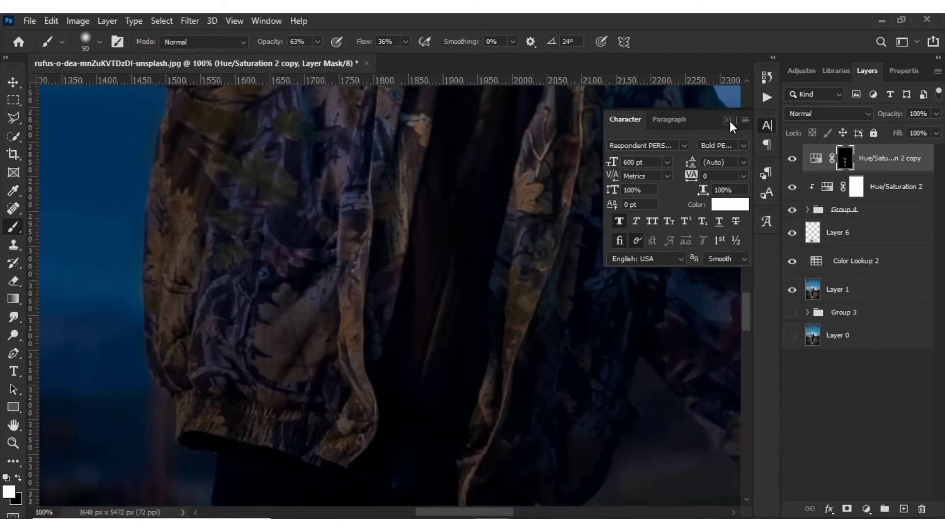
{"action": "left_click", "coordinate": [730, 120]}
{"action": "mouse_move", "coordinate": [745, 306]}
{"action": "left_mouse_down"}
{"action": "mouse_move", "coordinate": [751, 252]}
{"action": "mouse_move", "coordinate": [748, 259]}
{"action": "left_mouse_up"}
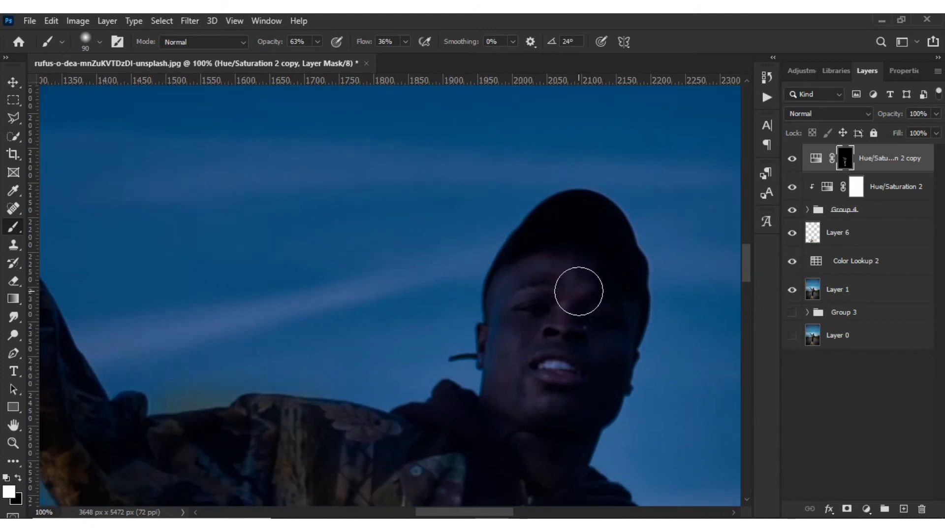
{"action": "left_click", "coordinate": [576, 290]}
{"action": "left_click_drag", "start_coordinate": [576, 289], "coordinate": [573, 287]}
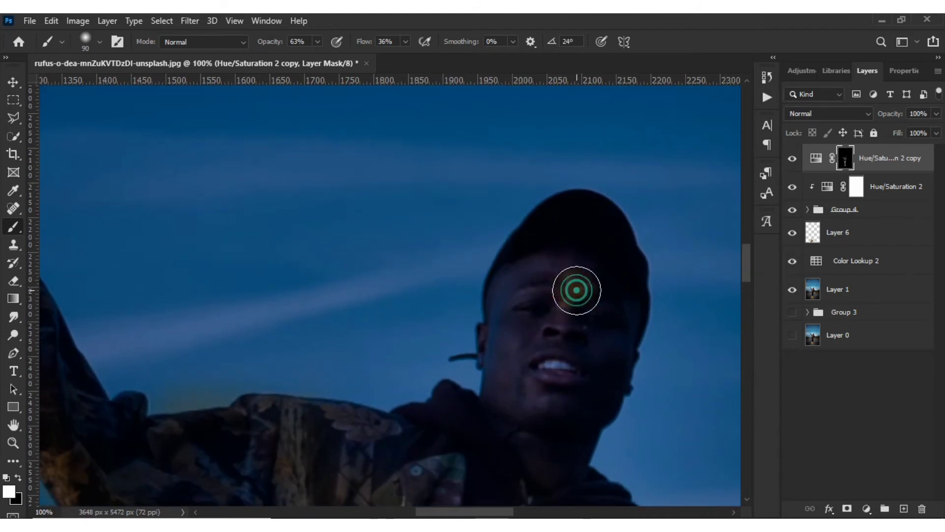
{"action": "key", "text": "bracketleft"}
{"action": "key", "text": "bracketleft"}
{"action": "key", "text": "bracketleft"}
{"action": "key", "text": "bracketleft"}
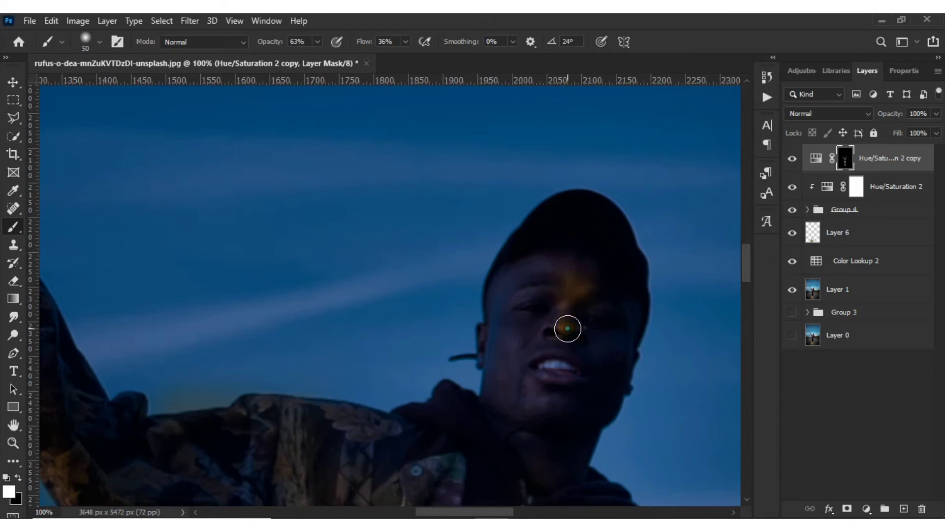
{"action": "left_click", "coordinate": [567, 328]}
{"action": "mouse_move", "coordinate": [559, 352]}
{"action": "left_mouse_down"}
{"action": "mouse_move", "coordinate": [517, 371]}
{"action": "mouse_move", "coordinate": [571, 391]}
{"action": "mouse_move", "coordinate": [552, 384]}
{"action": "left_mouse_up"}
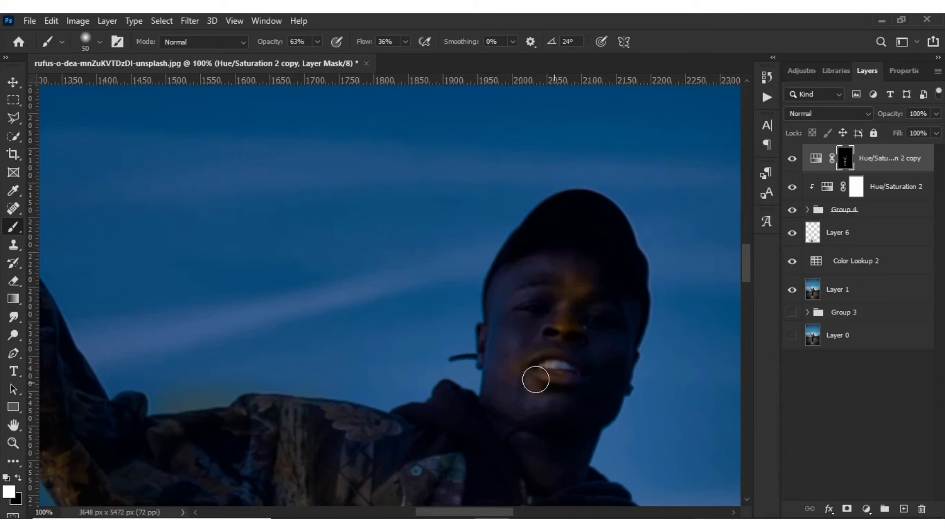
- Extend the orange tint over the forehead, both cheeks and the jaw on the mask
{"action": "left_click_drag", "start_coordinate": [537, 275], "coordinate": [520, 302]}
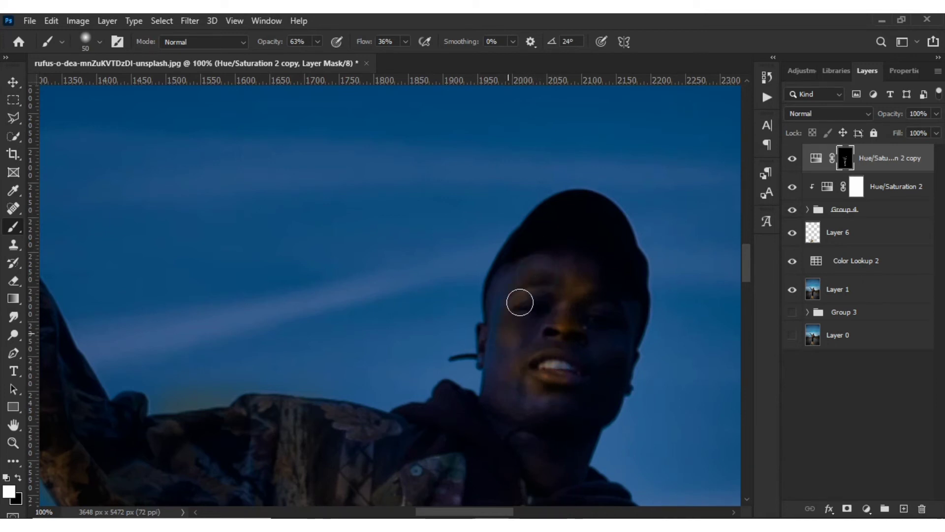
{"action": "left_click_drag", "start_coordinate": [512, 343], "coordinate": [535, 326]}
{"action": "mouse_move", "coordinate": [514, 390]}
{"action": "left_mouse_down"}
{"action": "mouse_move", "coordinate": [557, 409]}
{"action": "mouse_move", "coordinate": [508, 394]}
{"action": "mouse_move", "coordinate": [500, 415]}
{"action": "left_mouse_up"}
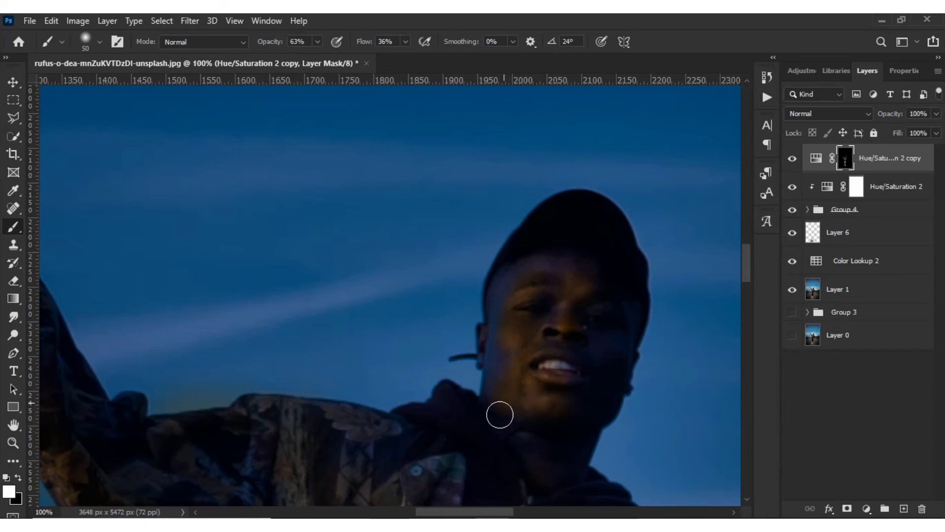
{"action": "mouse_move", "coordinate": [546, 280]}
{"action": "left_mouse_down"}
{"action": "mouse_move", "coordinate": [548, 268]}
{"action": "mouse_move", "coordinate": [540, 268]}
{"action": "left_mouse_up"}
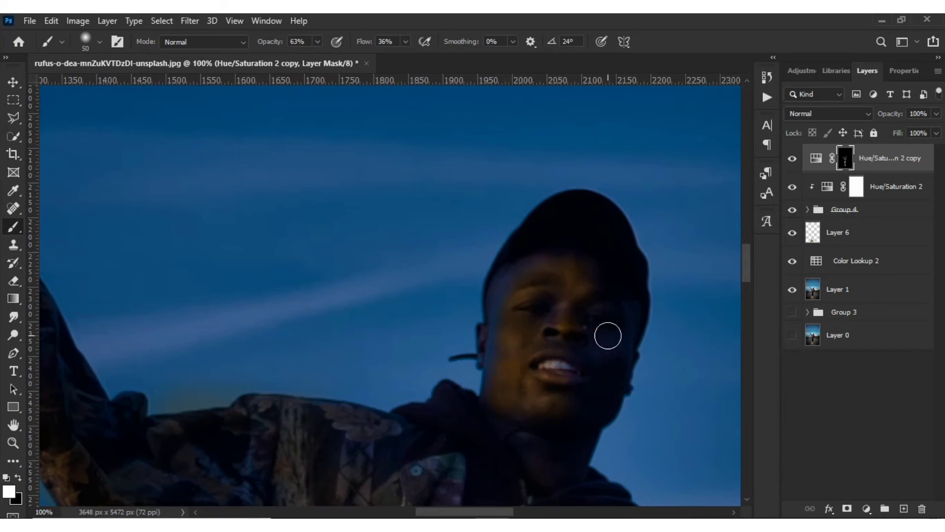
{"action": "mouse_move", "coordinate": [614, 338]}
{"action": "left_mouse_down"}
{"action": "mouse_move", "coordinate": [636, 311]}
{"action": "mouse_move", "coordinate": [604, 357]}
{"action": "left_mouse_up"}
- Try the Screen blend mode on the Hue/Saturation 2 copy layer
{"action": "key", "text": "ctrl+minus"}
{"action": "key", "text": "ctrl+minus"}
{"action": "key", "text": "ctrl+minus"}
{"action": "key", "text": "ctrl+minus"}
{"action": "key", "text": "ctrl+minus"}
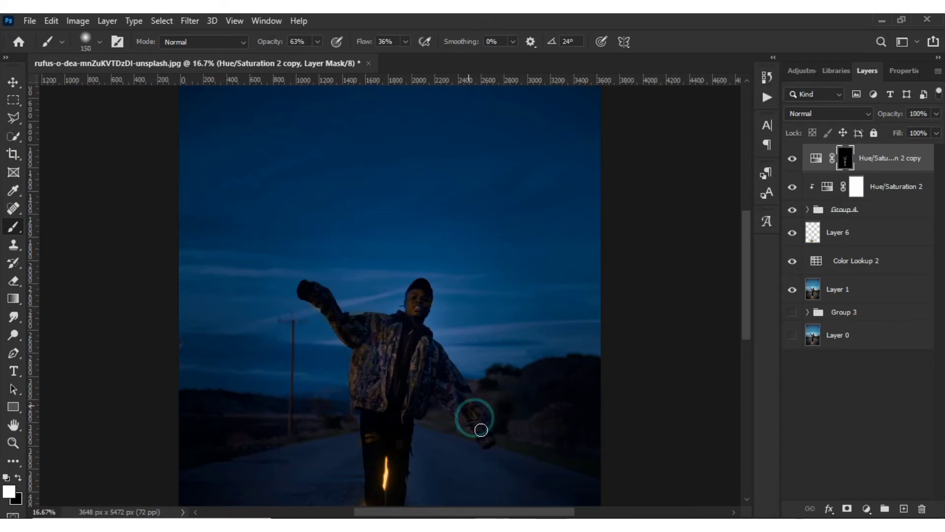
{"action": "key", "text": "ctrl+minus"}
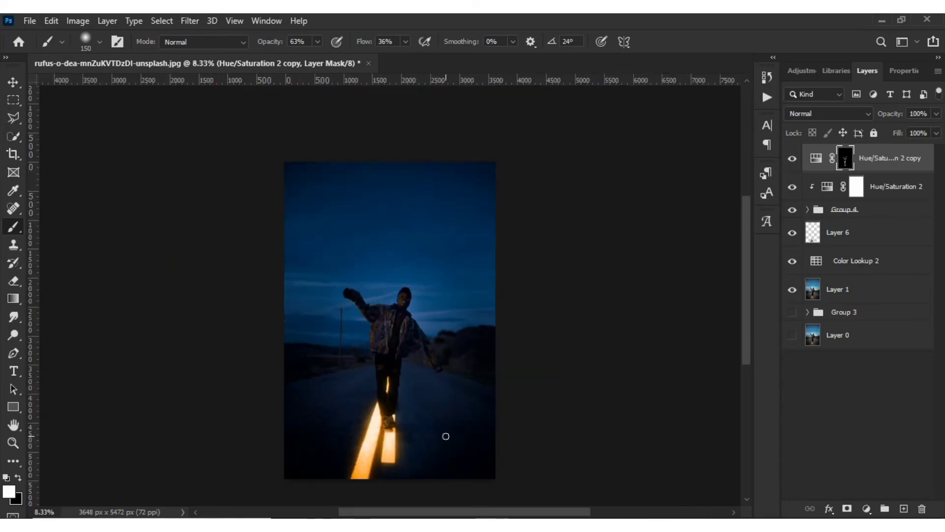
{"action": "left_click", "coordinate": [851, 114]}
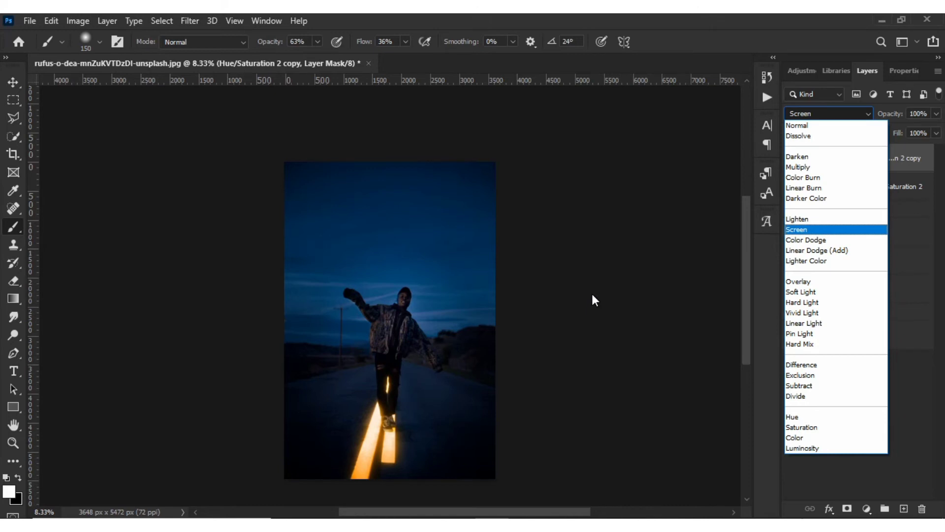
{"action": "left_click", "coordinate": [839, 231]}
{"action": "scroll", "coordinate": [443, 312], "scroll_direction": "up", "scroll_amount": 4}
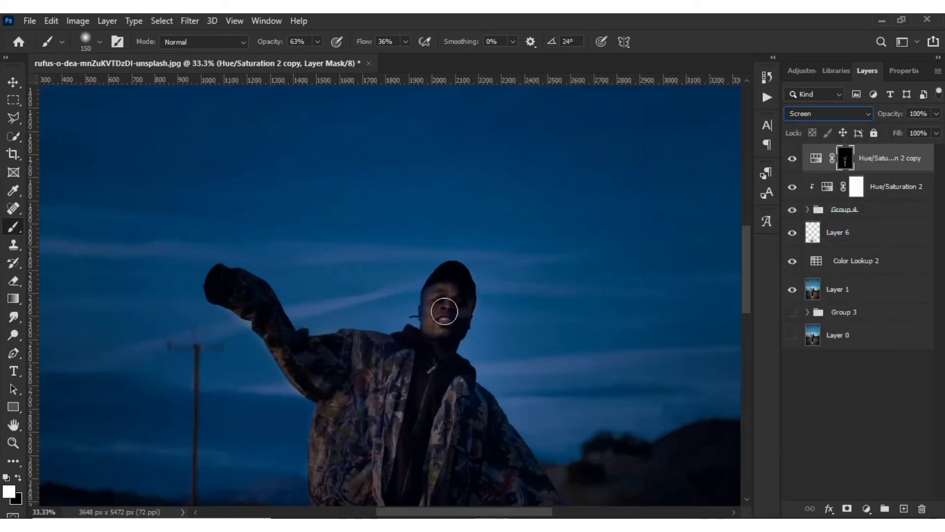
{"action": "scroll", "coordinate": [444, 312], "scroll_direction": "down", "scroll_amount": 3}
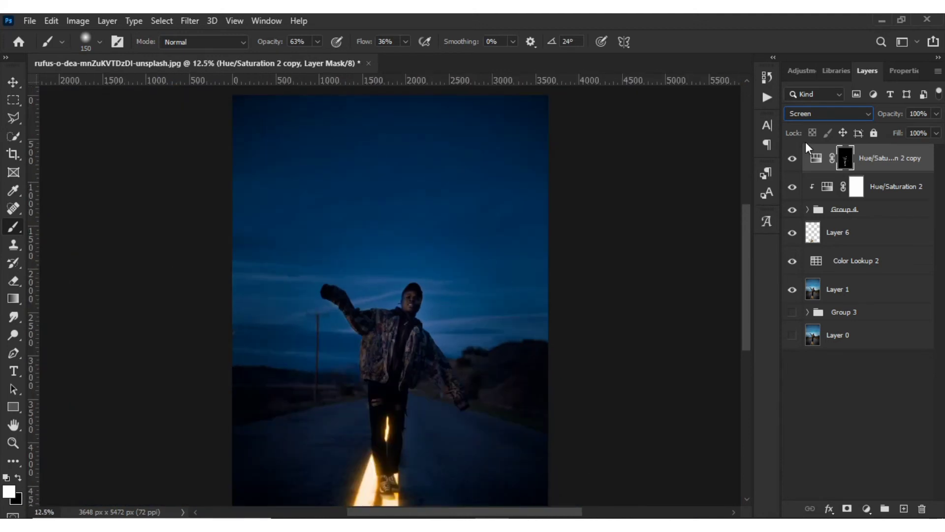
- Set the Hue/Saturation 2 copy layer's blend mode to Linear Dodge (Add)
{"action": "left_click", "coordinate": [858, 113]}
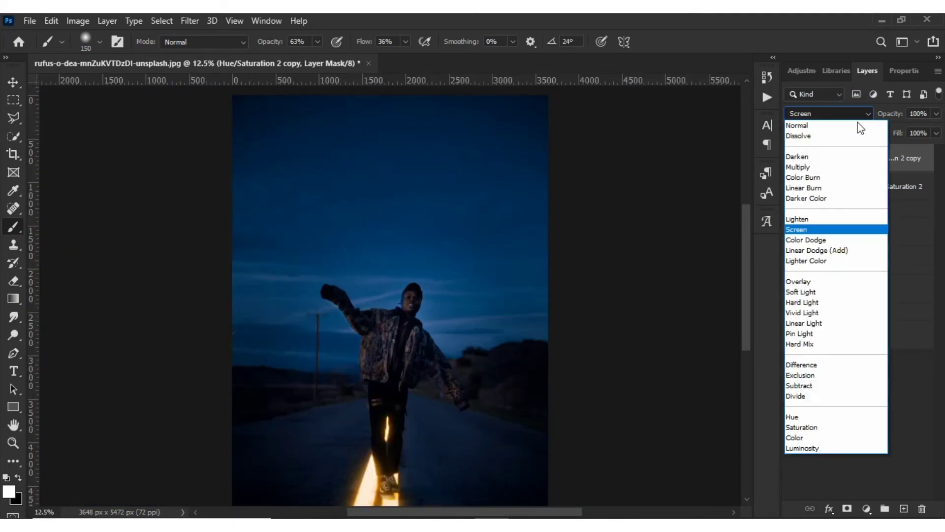
{"action": "left_click", "coordinate": [816, 251]}
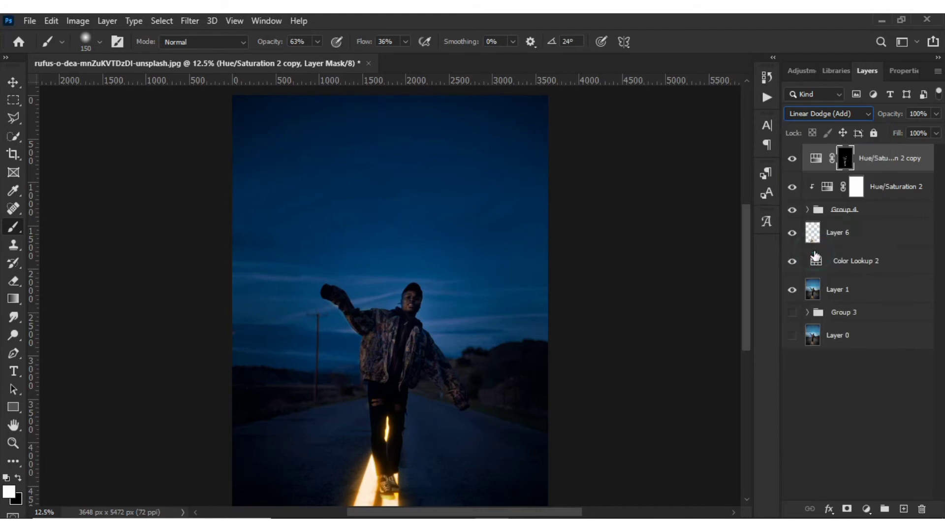
{"action": "key", "text": "ctrl+minus"}
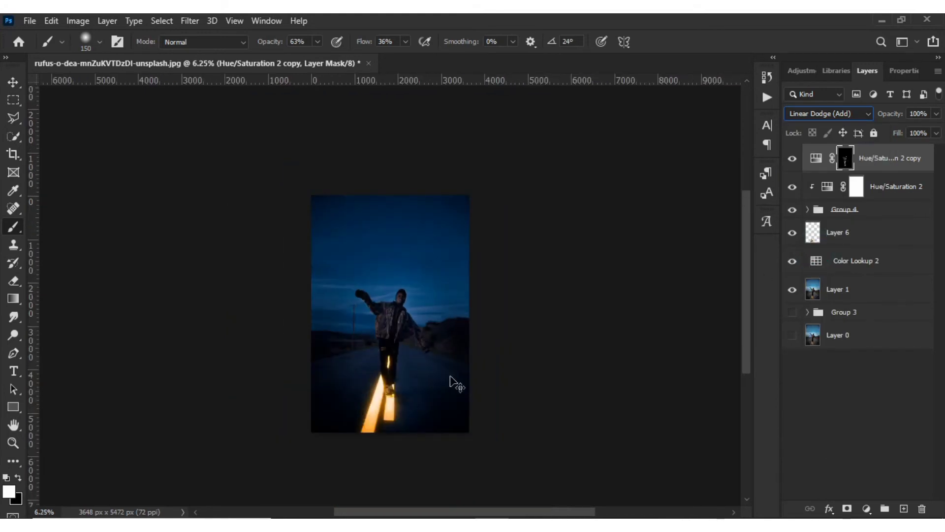
{"action": "key", "text": "ctrl+plus"}
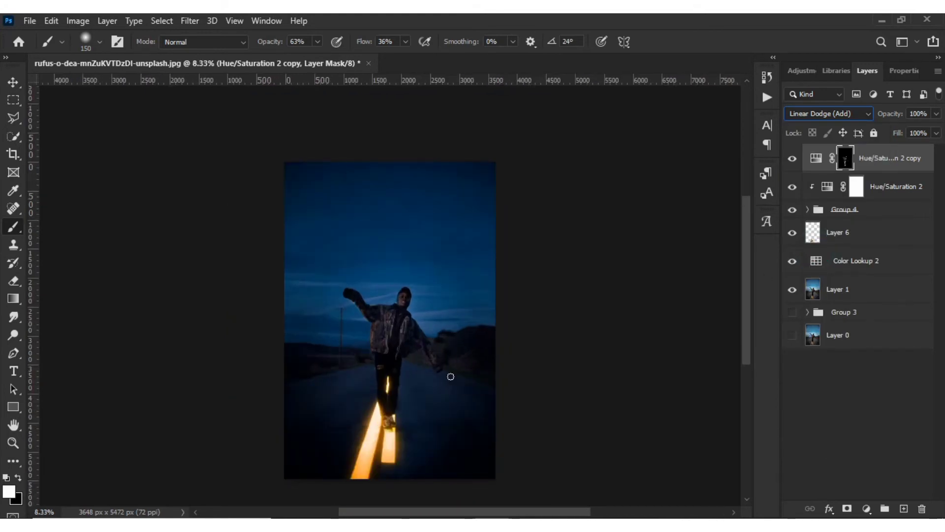
- Duplicate the clipped Hue/Saturation 2 layer and move the duplicate to the top of the layer stack
{"action": "left_click", "coordinate": [878, 188]}
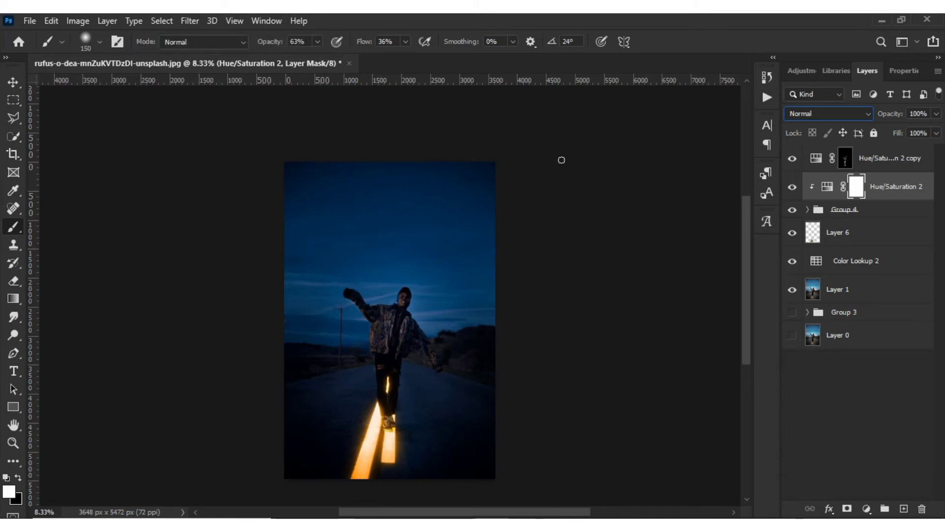
{"action": "left_click", "coordinate": [13, 83]}
{"action": "key", "text": "ctrl+j"}
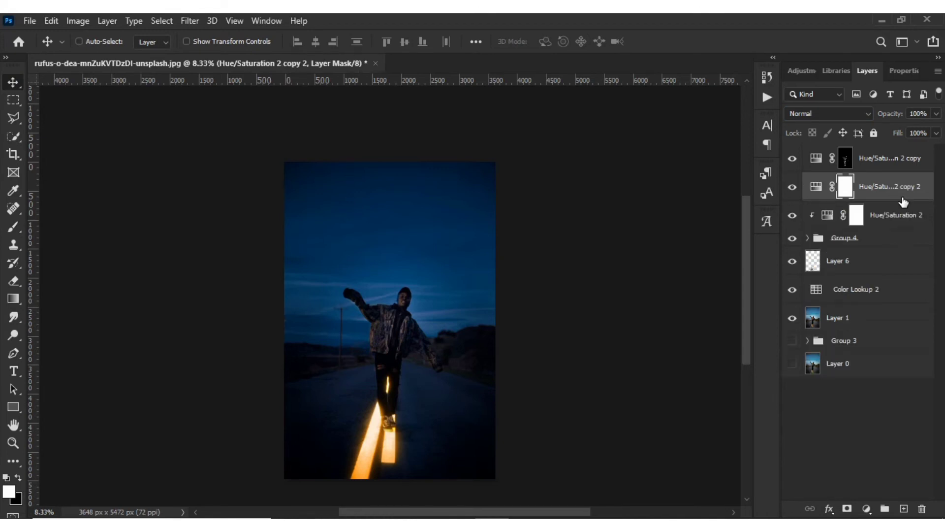
{"action": "left_click", "coordinate": [898, 197]}
{"action": "left_click_drag", "start_coordinate": [898, 198], "coordinate": [884, 151]}
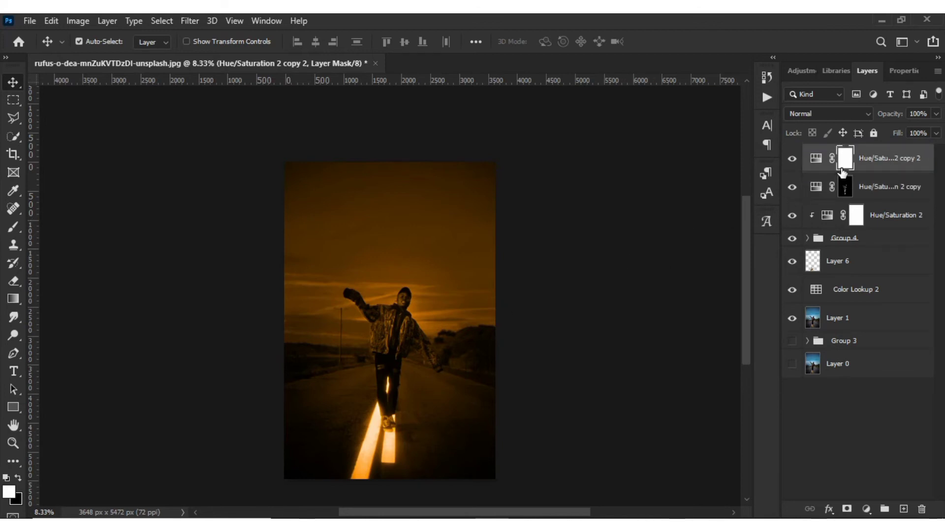
- Invert the top Hue/Saturation layer's mask to black and set the brush opacity to 25%
{"action": "left_click_drag", "start_coordinate": [844, 164], "coordinate": [845, 164]}
{"action": "key", "text": "ctrl+i"}
{"action": "left_click", "coordinate": [13, 227]}
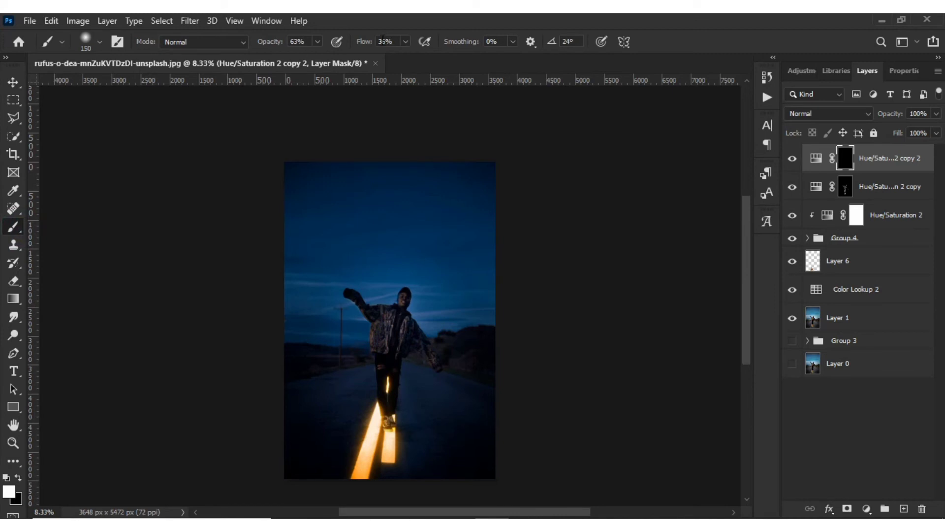
{"action": "left_click", "coordinate": [315, 41]}
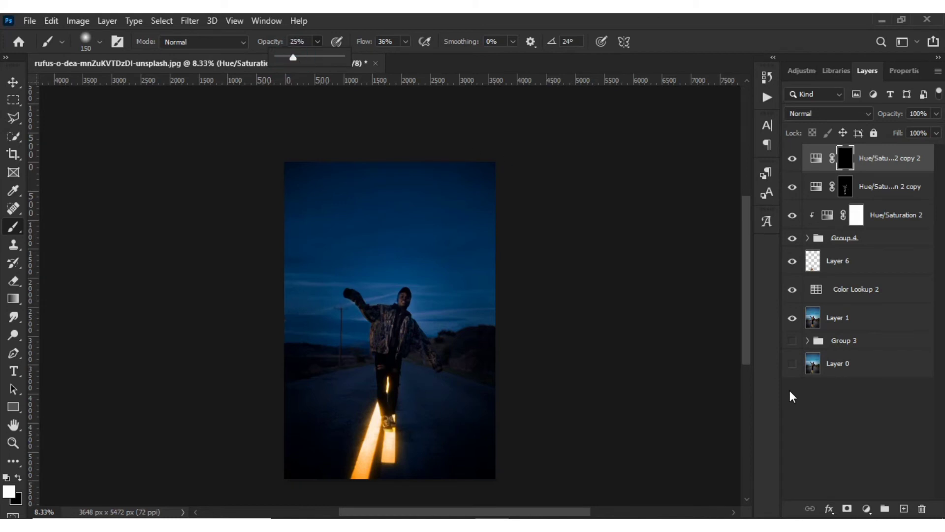
- Paint a soft orange glow onto the road on both sides of the glowing lines with a 1600 px white brush on the top mask
{"action": "left_click_drag", "start_coordinate": [746, 352], "coordinate": [744, 396]}
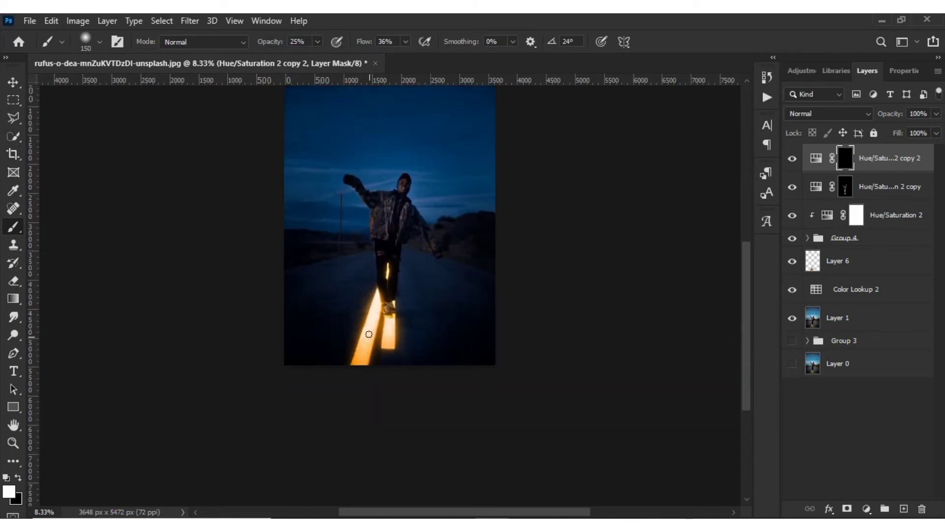
{"action": "key", "text": "bracketright"}
{"action": "key", "text": "bracketright"}
{"action": "key", "text": "bracketright"}
{"action": "key", "text": "bracketright"}
{"action": "key", "text": "bracketright"}
{"action": "key", "text": "bracketright"}
{"action": "key", "text": "bracketright"}
{"action": "key", "text": "bracketright"}
{"action": "key", "text": "bracketright"}
{"action": "key", "text": "bracketright"}
{"action": "key", "text": "bracketright"}
{"action": "key", "text": "bracketright"}
{"action": "key", "text": "bracketright"}
{"action": "key", "text": "bracketright"}
{"action": "key", "text": "bracketright"}
{"action": "key", "text": "bracketright"}
{"action": "key", "text": "bracketright"}
{"action": "key", "text": "bracketright"}
{"action": "key", "text": "bracketright"}
{"action": "key", "text": "bracketright"}
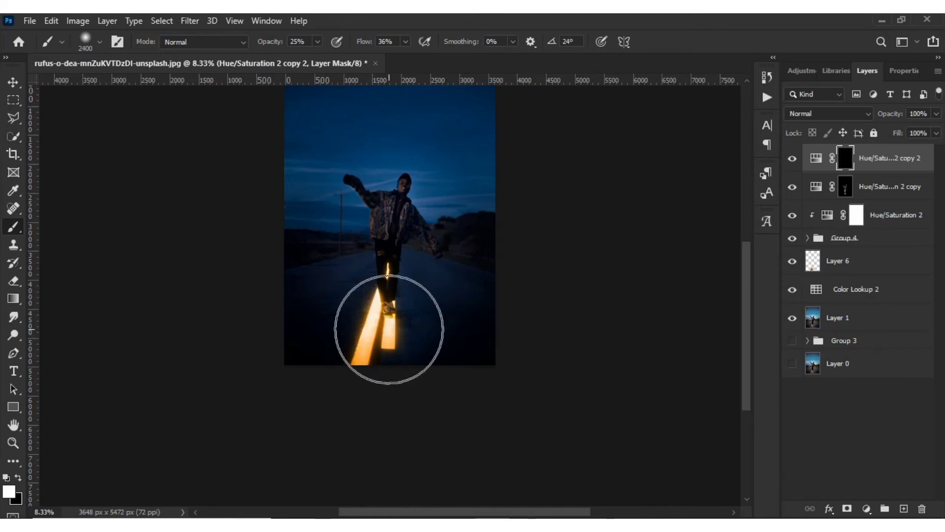
{"action": "key", "text": "bracketleft"}
{"action": "key", "text": "bracketleft"}
{"action": "key", "text": "bracketleft"}
{"action": "key", "text": "bracketleft"}
{"action": "key", "text": "bracketleft"}
{"action": "key", "text": "bracketleft"}
{"action": "key", "text": "bracketleft"}
{"action": "key", "text": "bracketleft"}
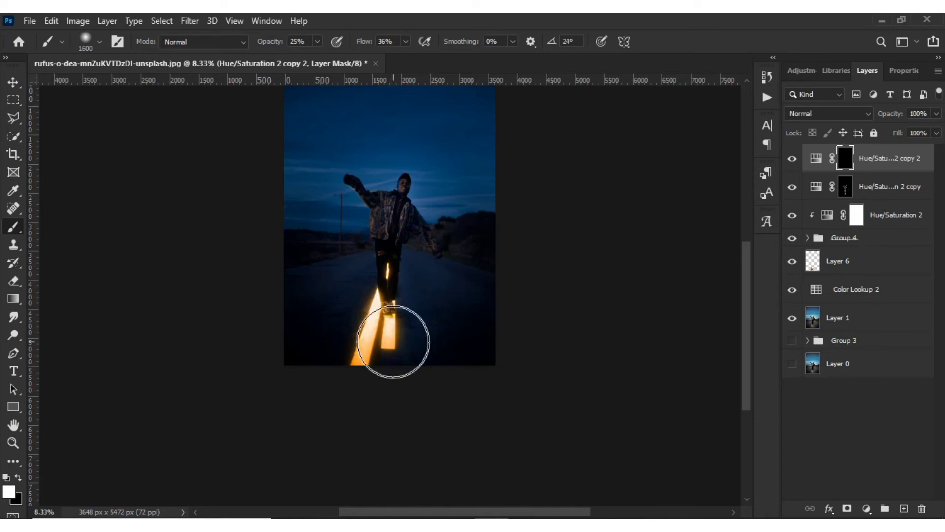
{"action": "left_click", "coordinate": [393, 329]}
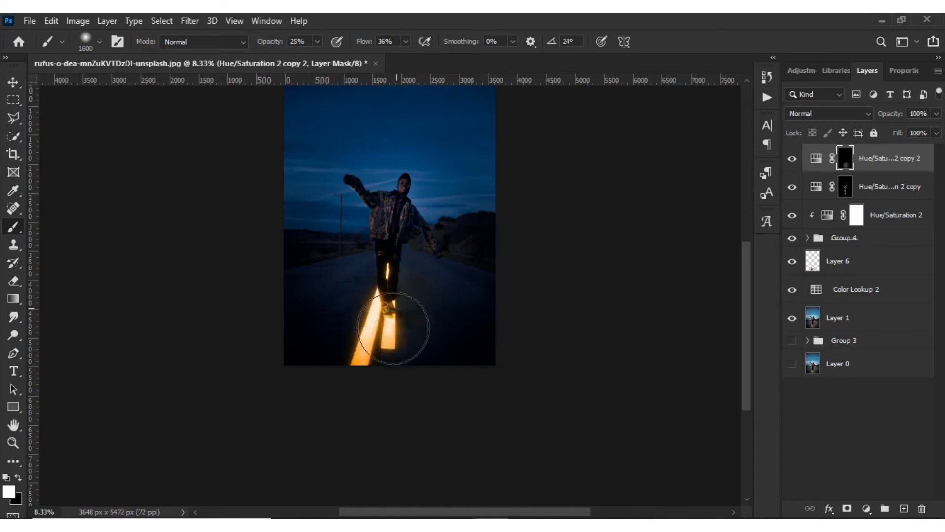
{"action": "left_click", "coordinate": [347, 321]}
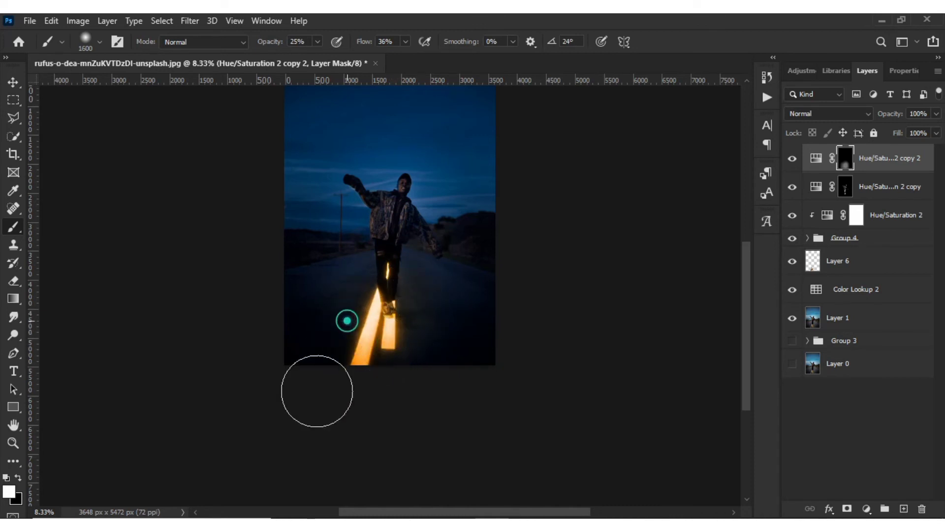
{"action": "left_click", "coordinate": [347, 299]}
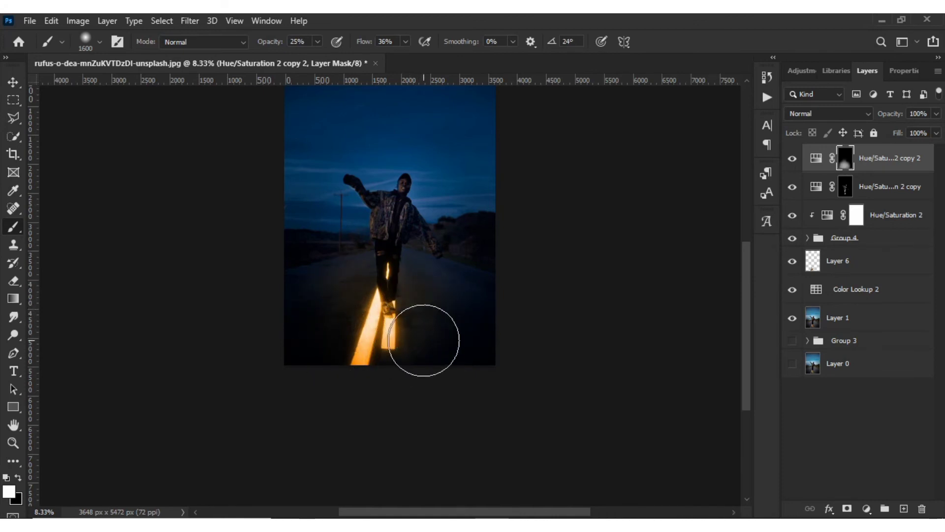
{"action": "left_click", "coordinate": [422, 339]}
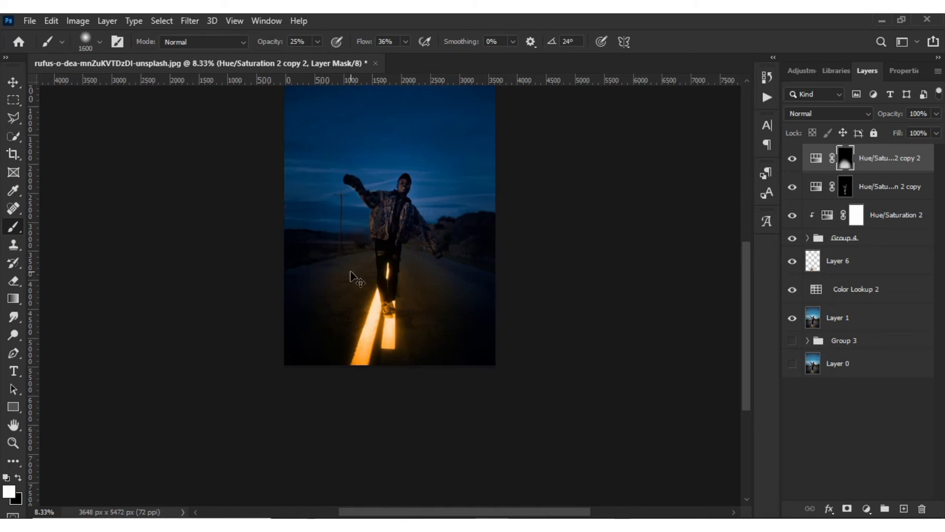
- Set the blend mode of the top Hue/Saturation layer with the road glow to Screen
{"action": "key", "text": "ctrl+minus"}
{"action": "key", "text": "ctrl+minus"}
{"action": "left_click", "coordinate": [831, 115]}
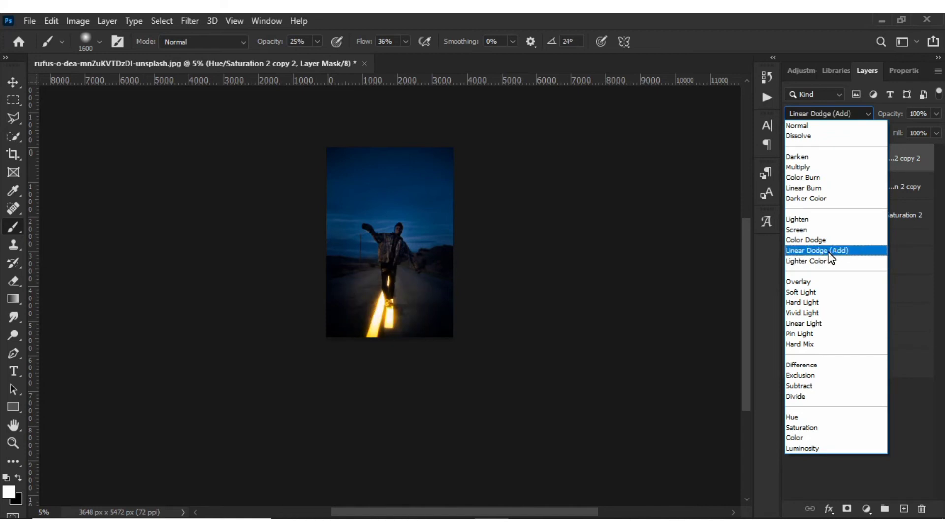
{"action": "left_click", "coordinate": [809, 229]}
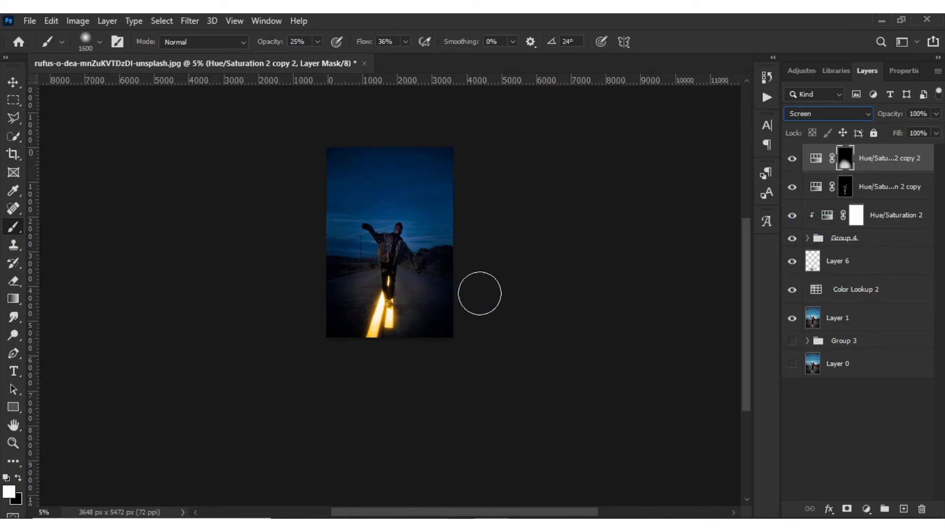
{"action": "scroll", "coordinate": [480, 296], "scroll_direction": "up", "scroll_amount": 5}
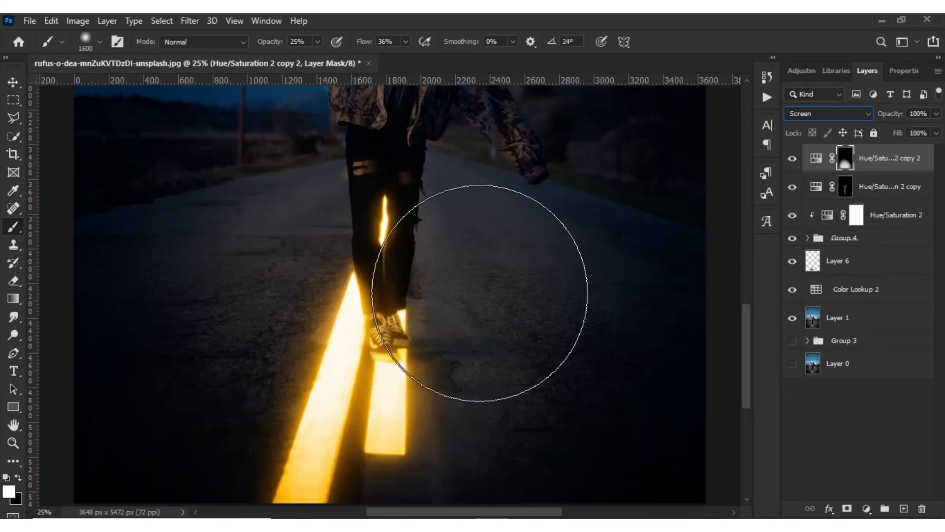
- Choose a Kyle's Spatter Brushes preset of 284 px from the Special Effects Brushes
{"action": "left_click", "coordinate": [98, 42]}
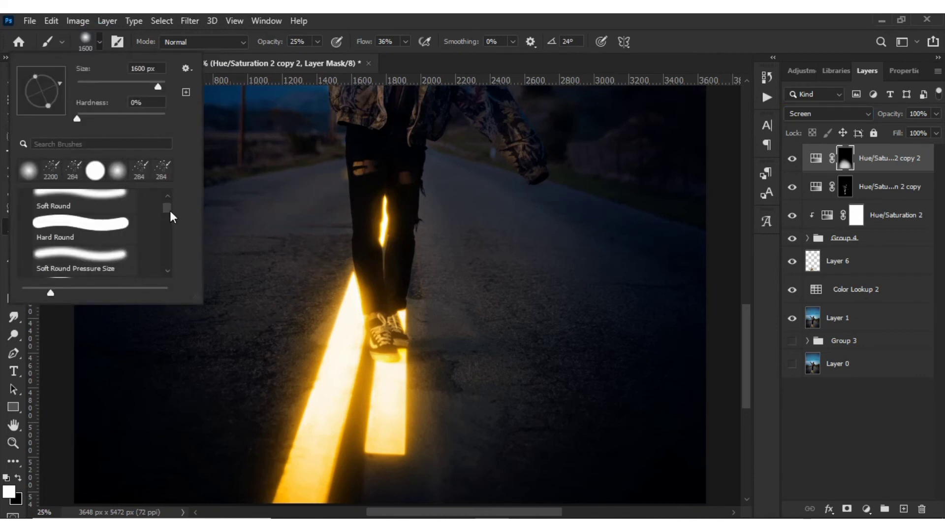
{"action": "left_click_drag", "start_coordinate": [169, 207], "coordinate": [168, 203]}
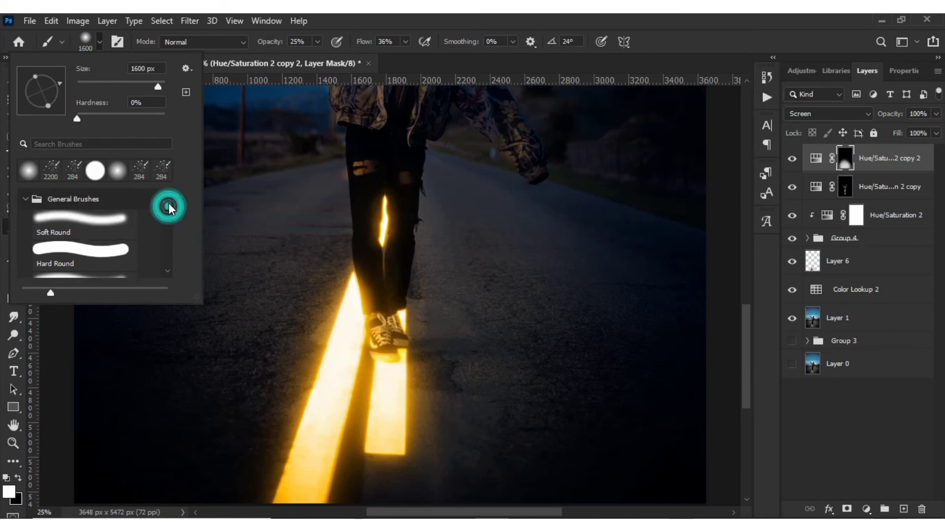
{"action": "left_click", "coordinate": [26, 199]}
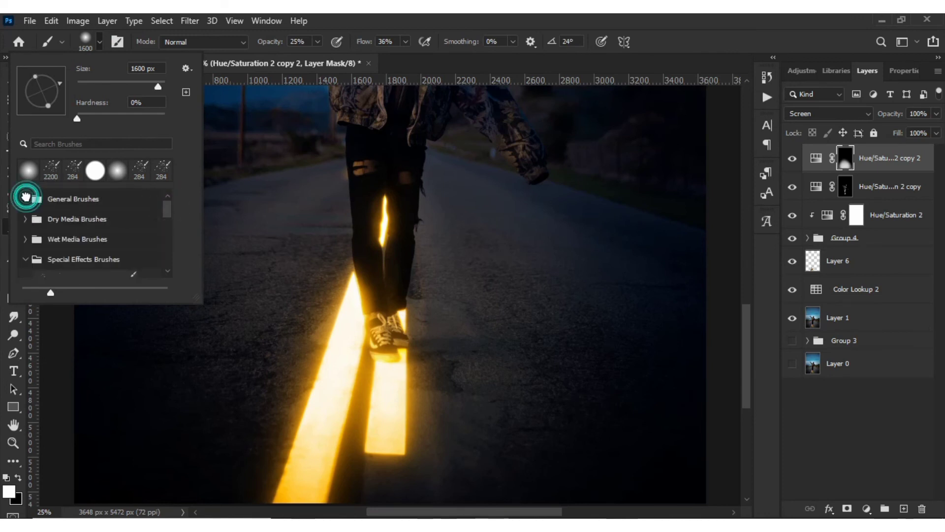
{"action": "left_click", "coordinate": [27, 259]}
{"action": "left_click", "coordinate": [27, 260]}
{"action": "left_click_drag", "start_coordinate": [166, 212], "coordinate": [167, 227]}
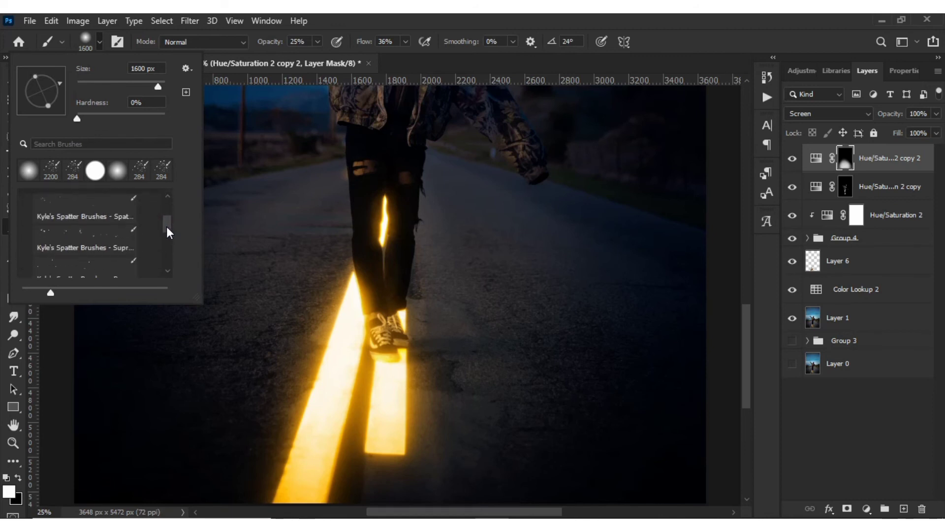
{"action": "left_click", "coordinate": [93, 236]}
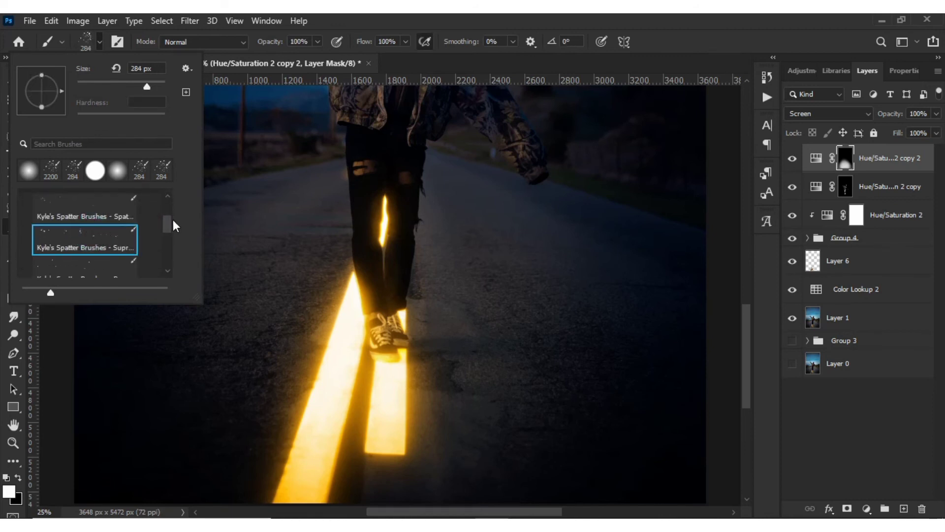
{"action": "left_click_drag", "start_coordinate": [168, 223], "coordinate": [165, 198]}
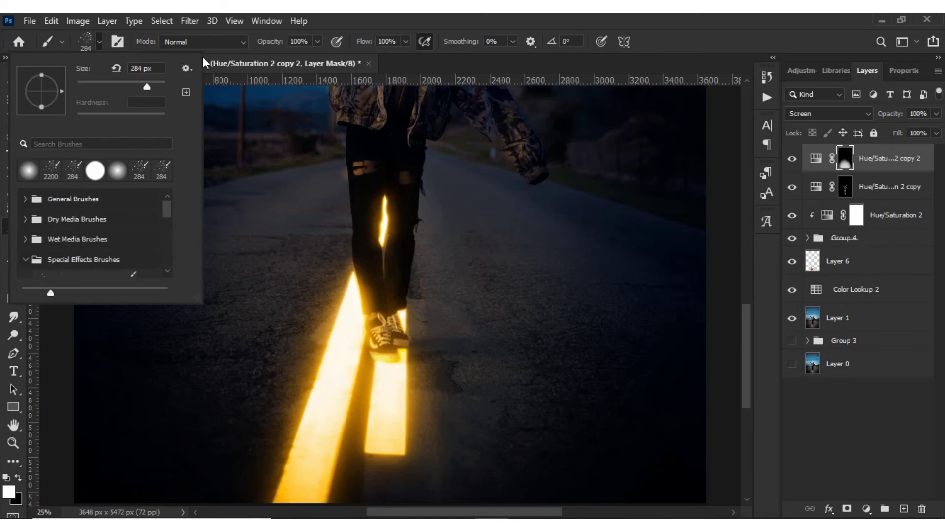
- Keep the spatter brush in Normal mode and set its opacity to 42%
{"action": "left_click", "coordinate": [227, 45]}
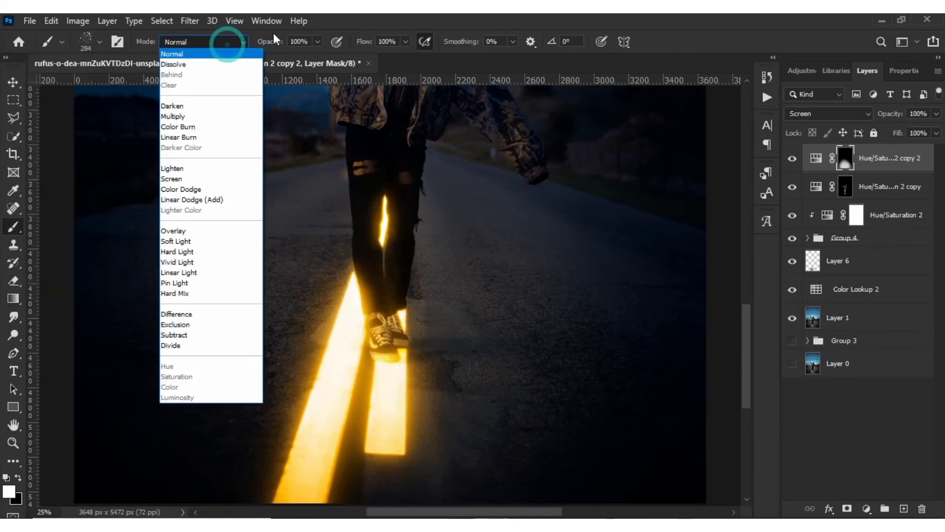
{"action": "left_click", "coordinate": [235, 39]}
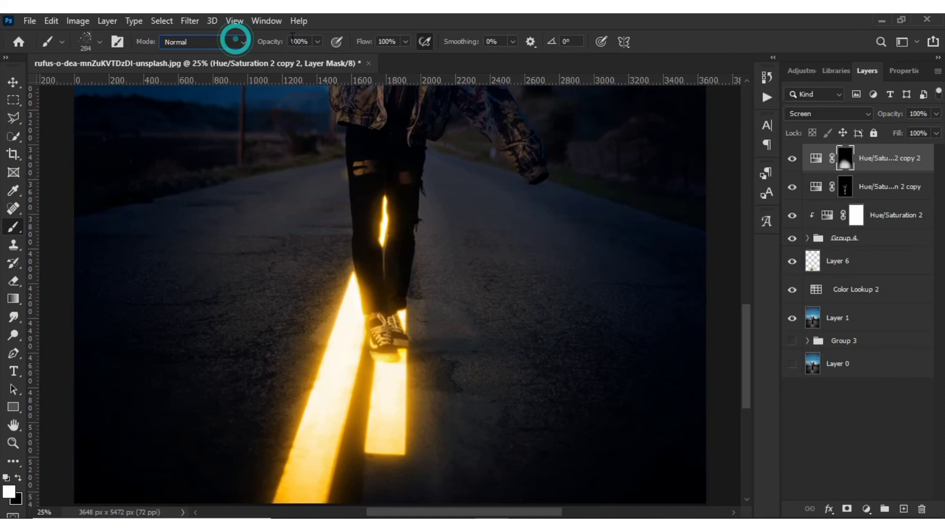
{"action": "left_click", "coordinate": [318, 41]}
{"action": "left_click", "coordinate": [279, 57]}
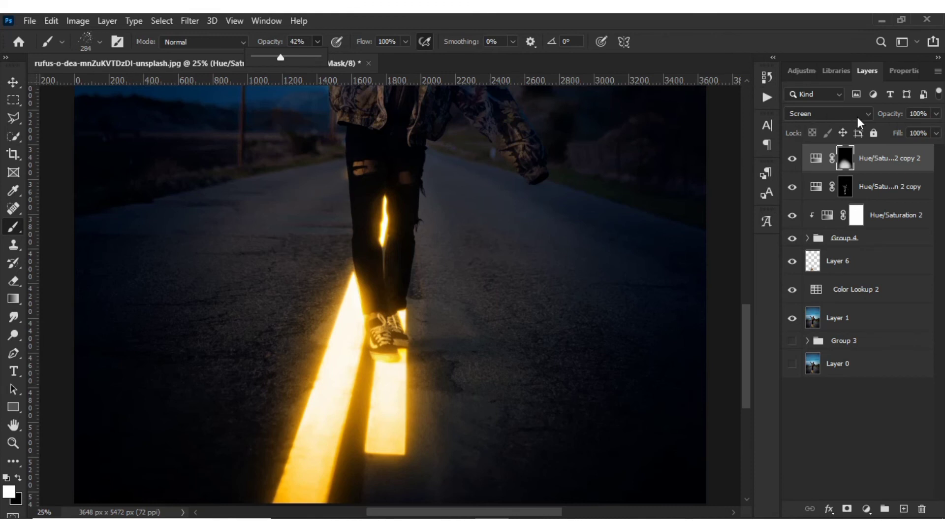
- Duplicate the clipped Hue/Saturation 2 layer, release the copy from clipping, move it above all layers and invert its mask to black
{"action": "left_click", "coordinate": [881, 219]}
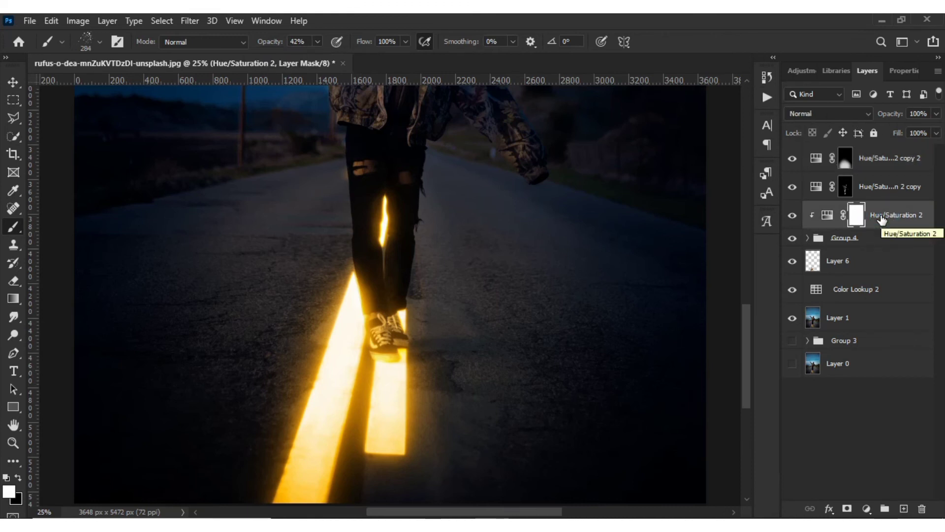
{"action": "key", "text": "ctrl+j"}
{"action": "key", "text": "ctrl+alt+g"}
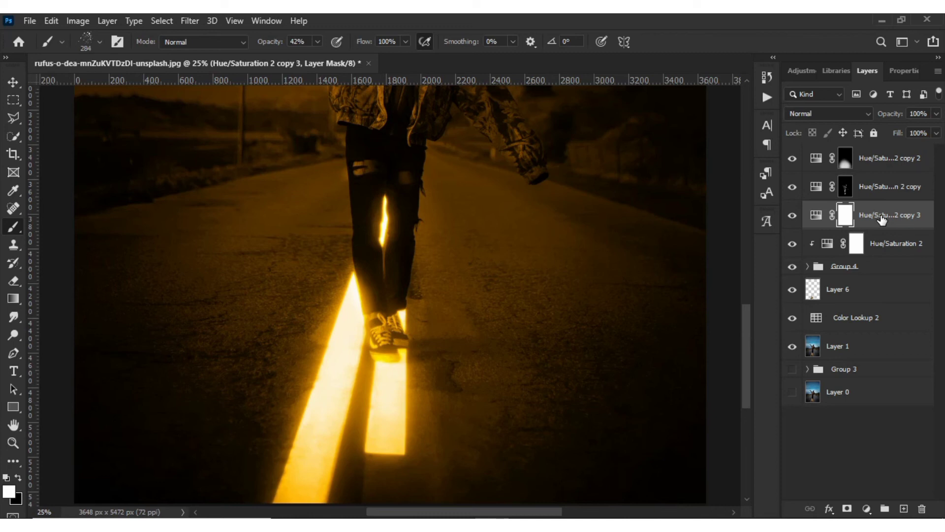
{"action": "left_click_drag", "start_coordinate": [881, 220], "coordinate": [873, 153]}
{"action": "key", "text": "ctrl+i"}
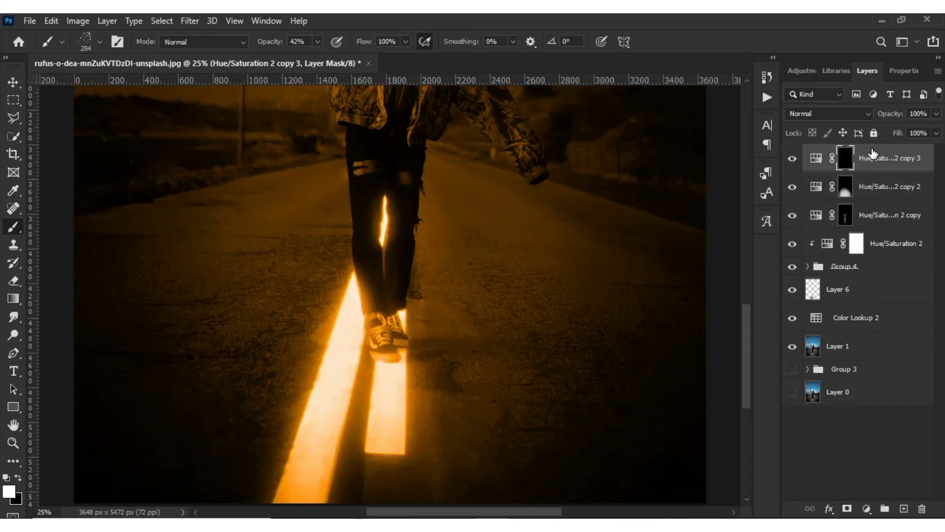
- Enlarge the spatter brush to 900 px and dab white specks on the top mask over the road beside the glowing lines
{"action": "key", "text": "ctrl+minus"}
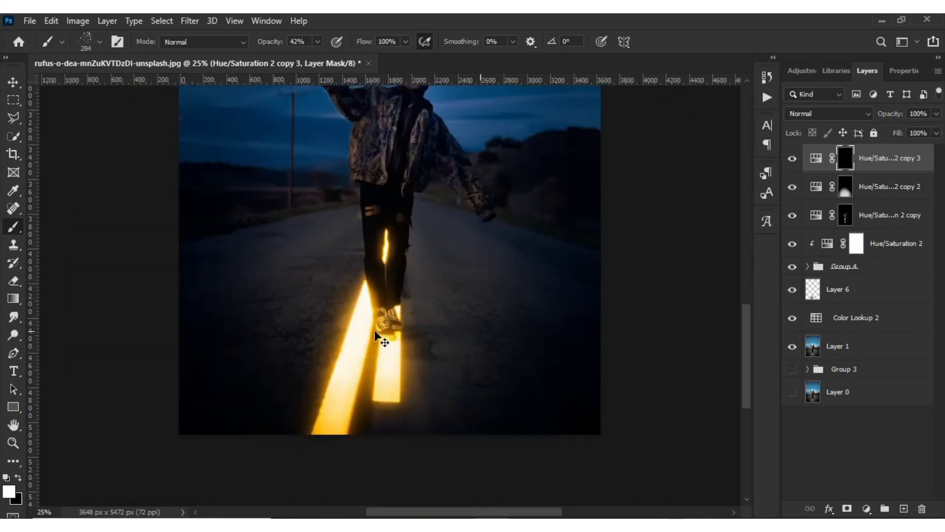
{"action": "key", "text": "bracketright"}
{"action": "key", "text": "bracketright"}
{"action": "key", "text": "bracketright"}
{"action": "key", "text": "bracketright"}
{"action": "key", "text": "bracketright"}
{"action": "key", "text": "bracketright"}
{"action": "key", "text": "bracketright"}
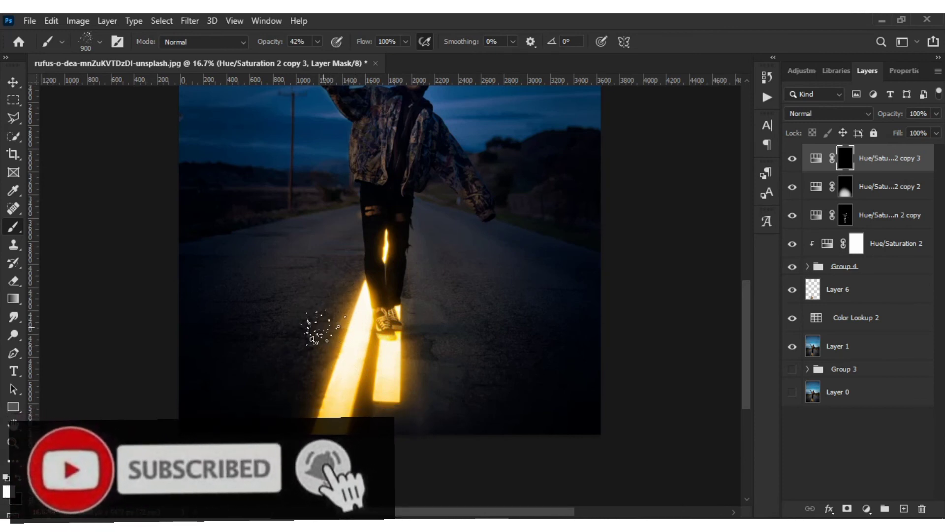
{"action": "left_click", "coordinate": [323, 327]}
{"action": "left_click", "coordinate": [449, 339]}
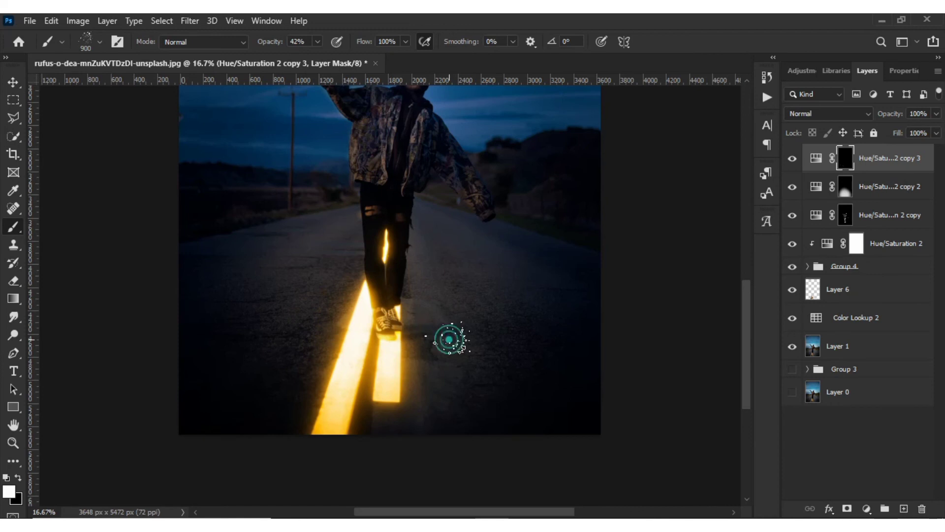
{"action": "left_click", "coordinate": [437, 302]}
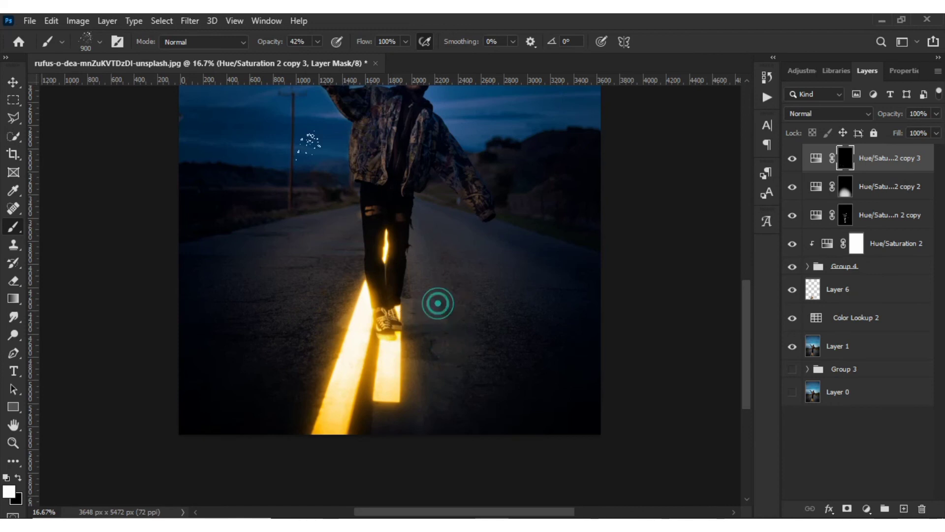
- Raise the brush opacity to 85% and dab more glowing specks on the top mask around the road lines and feet
{"action": "left_click", "coordinate": [315, 43]}
{"action": "left_click", "coordinate": [345, 57]}
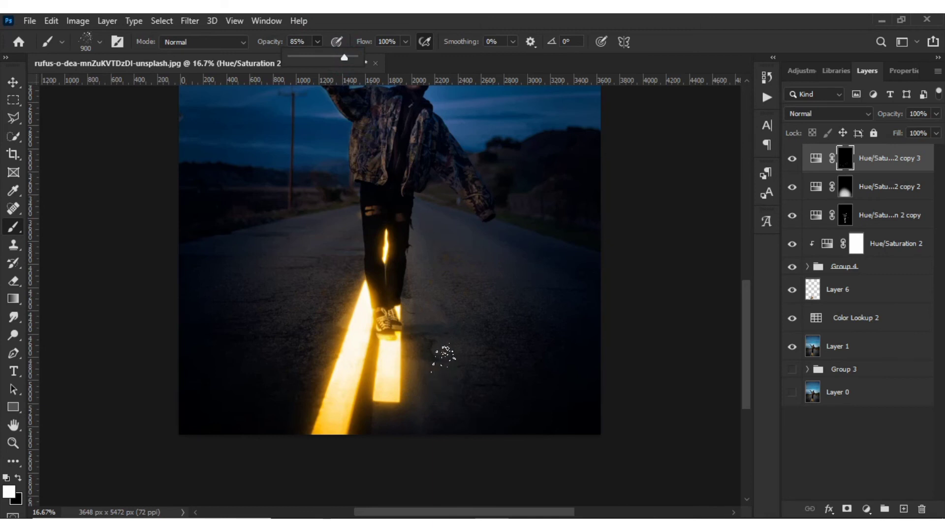
{"action": "left_click", "coordinate": [441, 390]}
{"action": "left_click", "coordinate": [304, 387]}
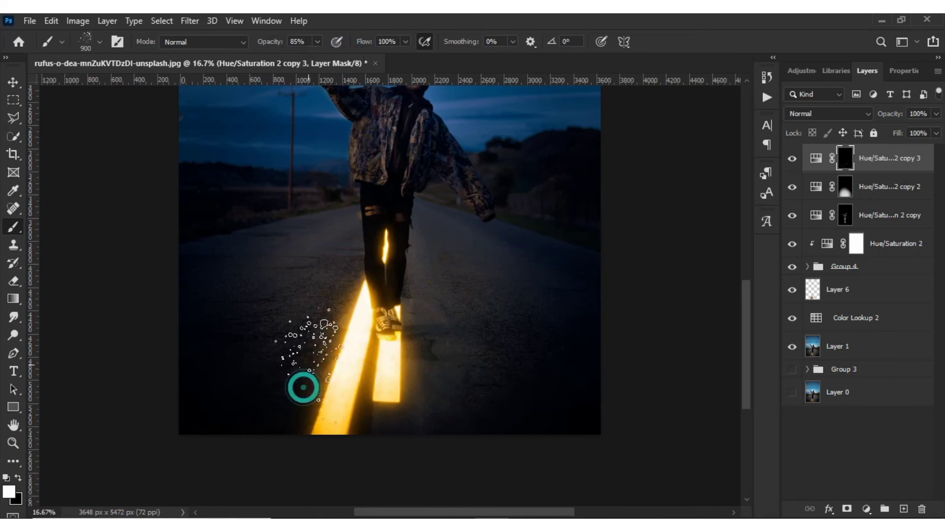
{"action": "left_click", "coordinate": [327, 314]}
{"action": "left_click", "coordinate": [347, 287]}
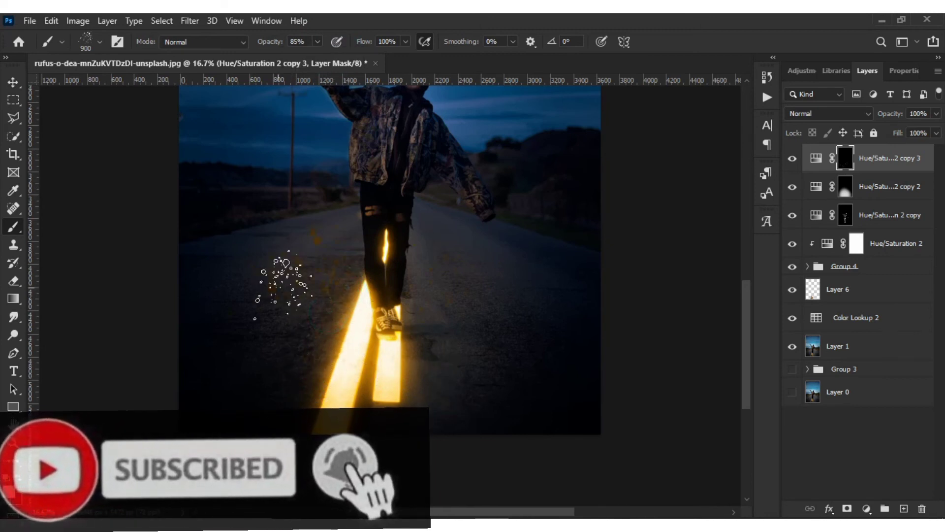
{"action": "left_click", "coordinate": [277, 287]}
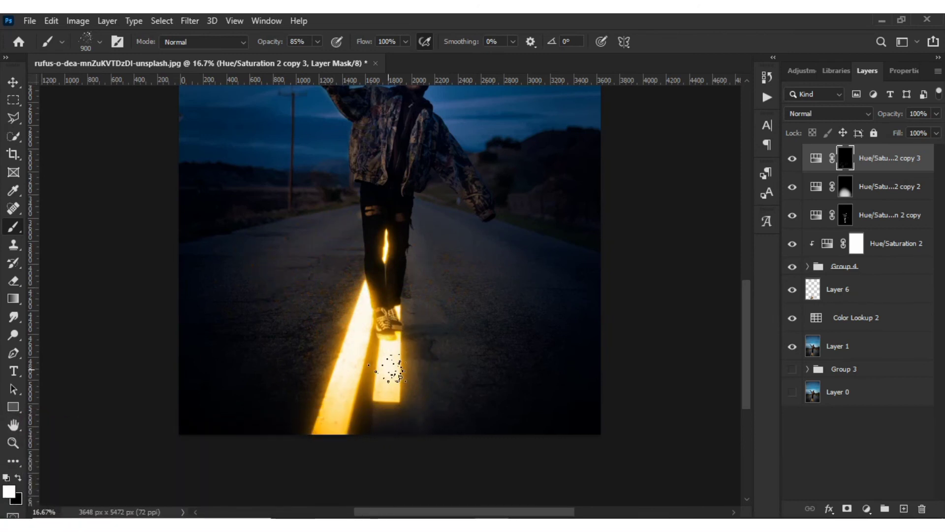
{"action": "left_click", "coordinate": [422, 335]}
{"action": "left_click", "coordinate": [307, 289]}
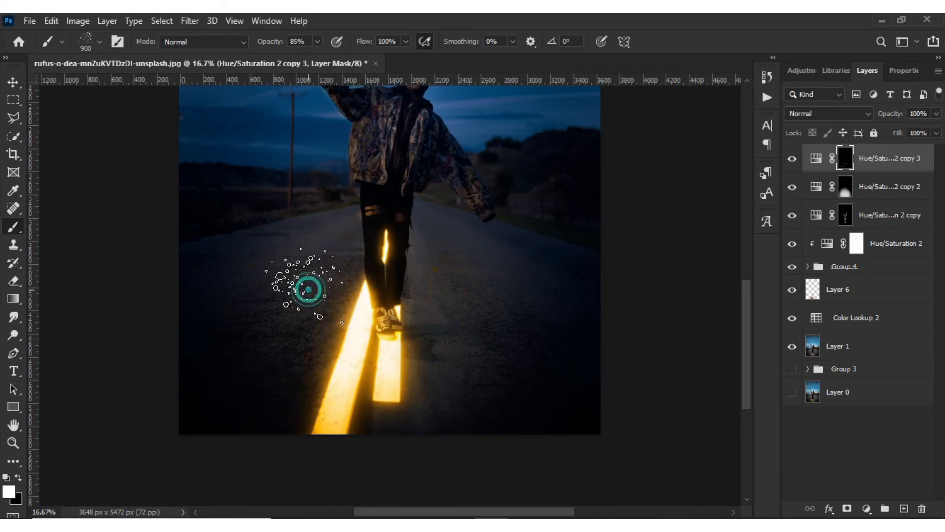
{"action": "left_click", "coordinate": [369, 368]}
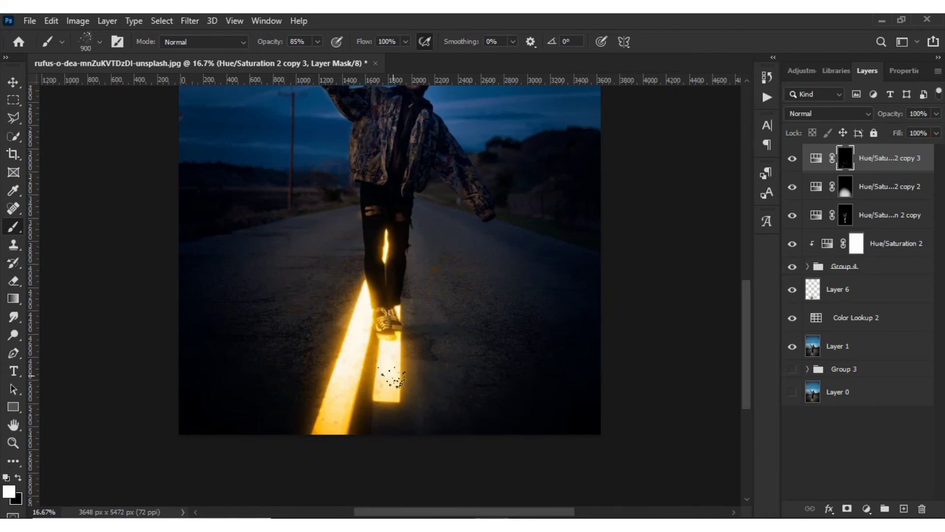
- Set the blend mode of the top Hue/Saturation layer with the specks to Linear Dodge (Add)
{"action": "left_click", "coordinate": [814, 114]}
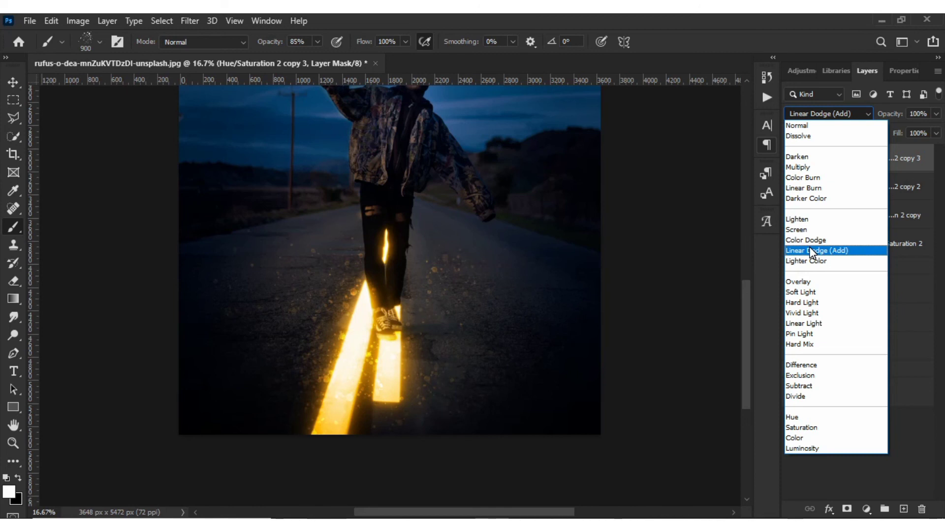
{"action": "left_click", "coordinate": [809, 250]}
{"action": "scroll", "coordinate": [381, 300], "scroll_direction": "down", "scroll_amount": 3}
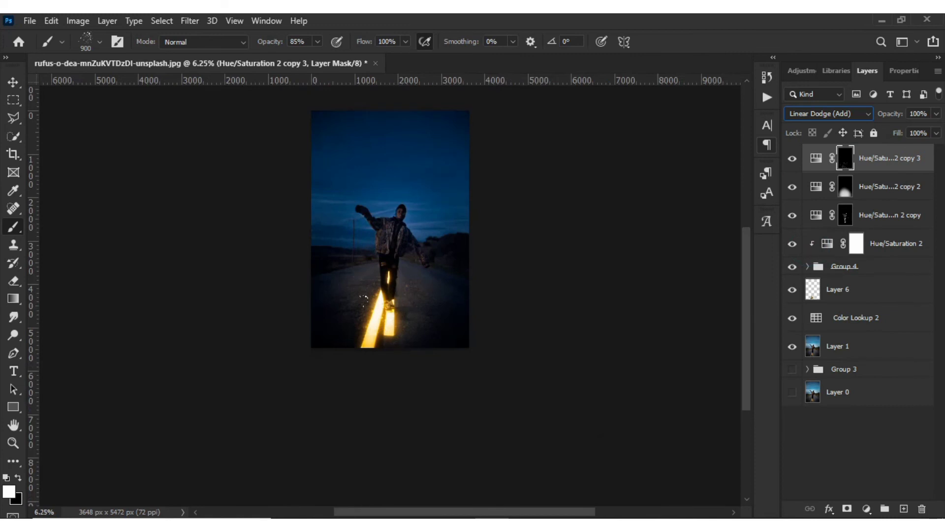
{"action": "scroll", "coordinate": [363, 300], "scroll_direction": "up", "scroll_amount": 2}
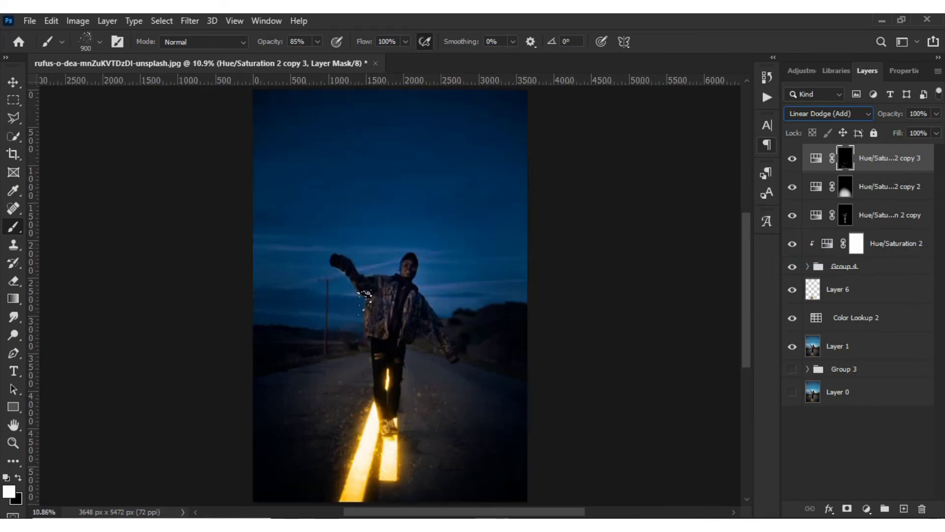
- Add the white text "Way Home" in the sky above the man, using the bold Respondent PERSONAL USE ONLY font at 600 pt
{"action": "left_click", "coordinate": [13, 82]}
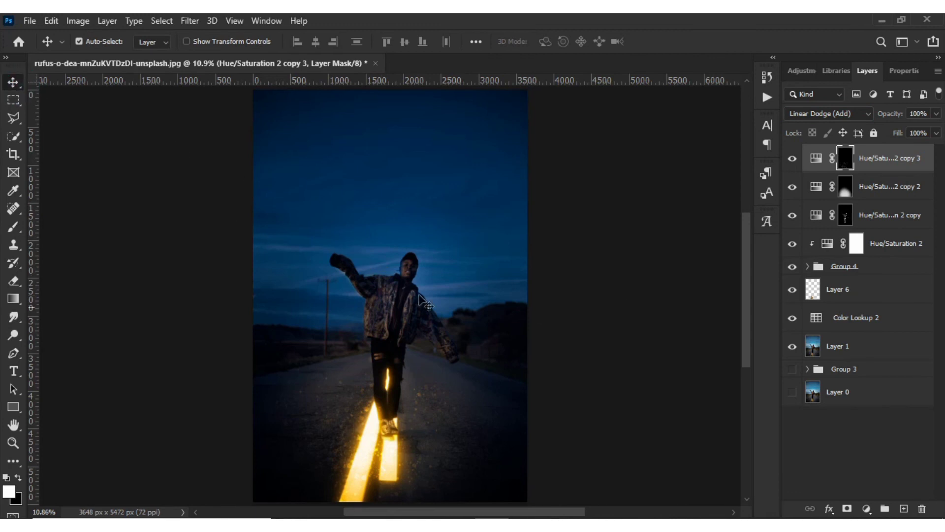
{"action": "left_click", "coordinate": [14, 371]}
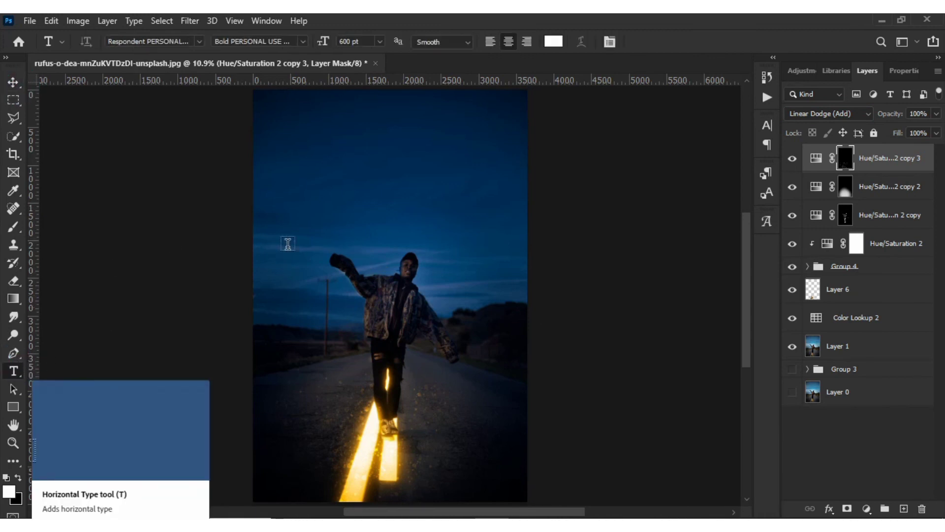
{"action": "left_click", "coordinate": [313, 189]}
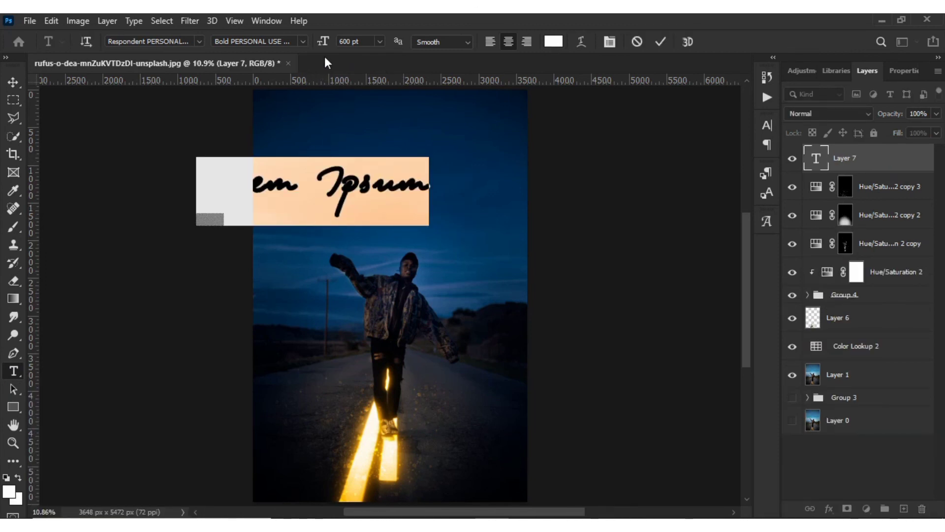
{"action": "left_click", "coordinate": [609, 41]}
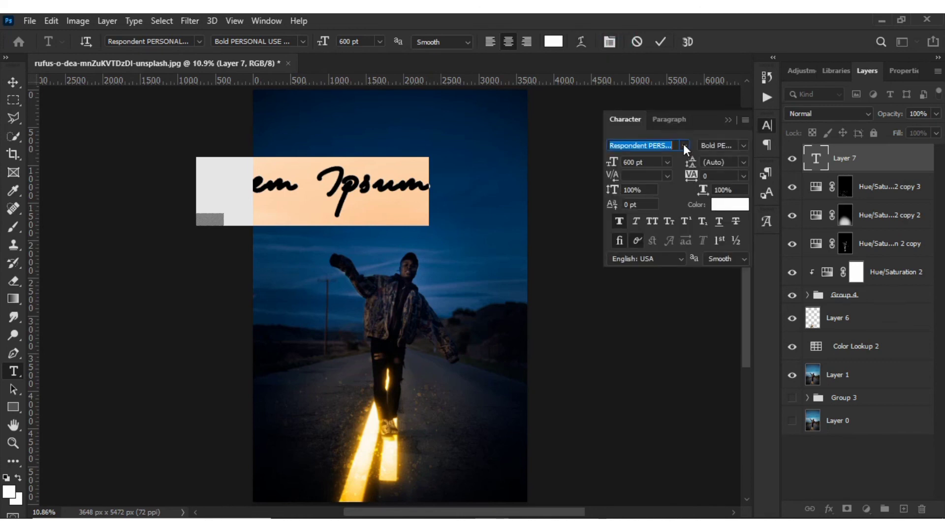
{"action": "left_click", "coordinate": [684, 145]}
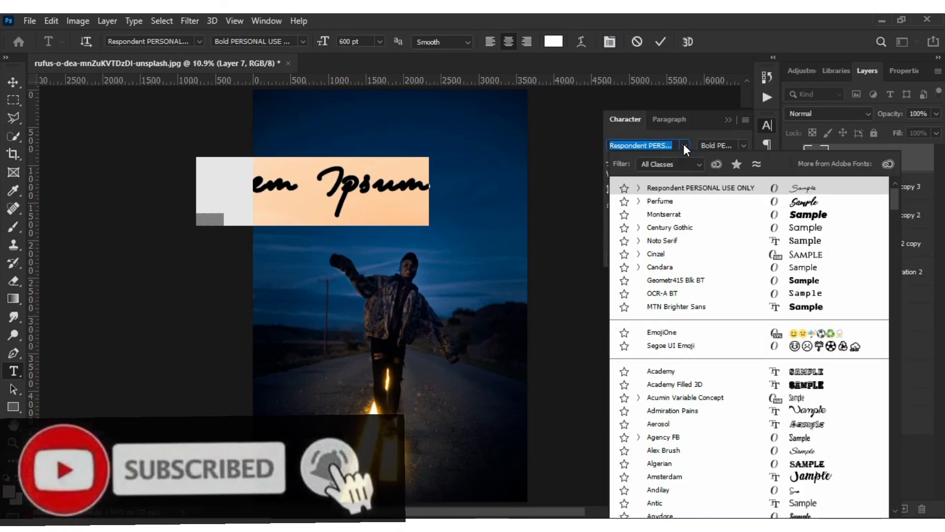
{"action": "left_click", "coordinate": [683, 143]}
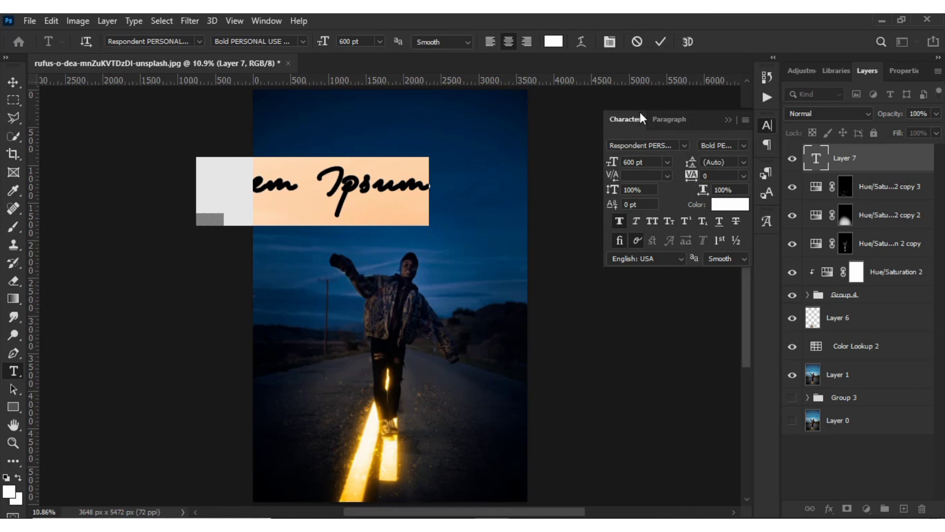
{"action": "type", "text": "N"}
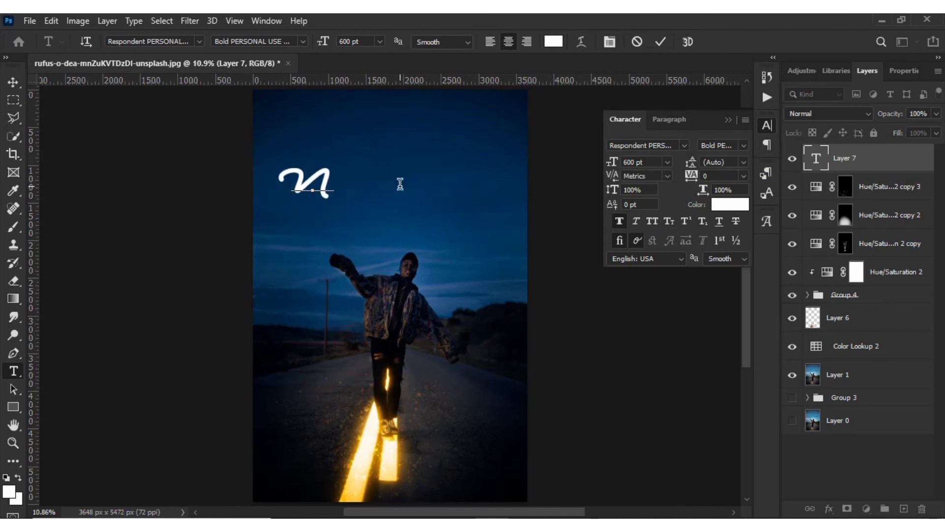
{"action": "key", "text": "BackSpace"}
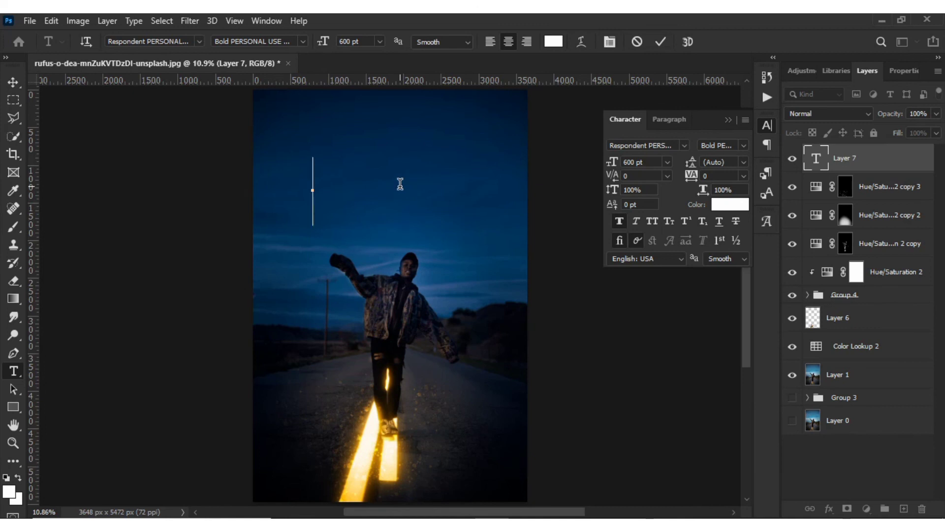
{"action": "type", "text": "w"}
{"action": "key", "text": "BackSpace"}
{"action": "type", "text": "Way Ho"}
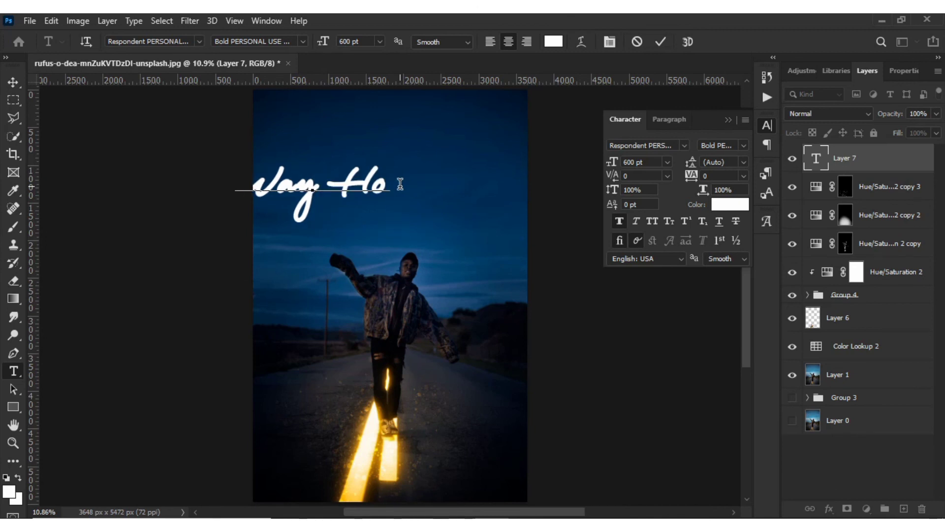
{"action": "type", "text": "me"}
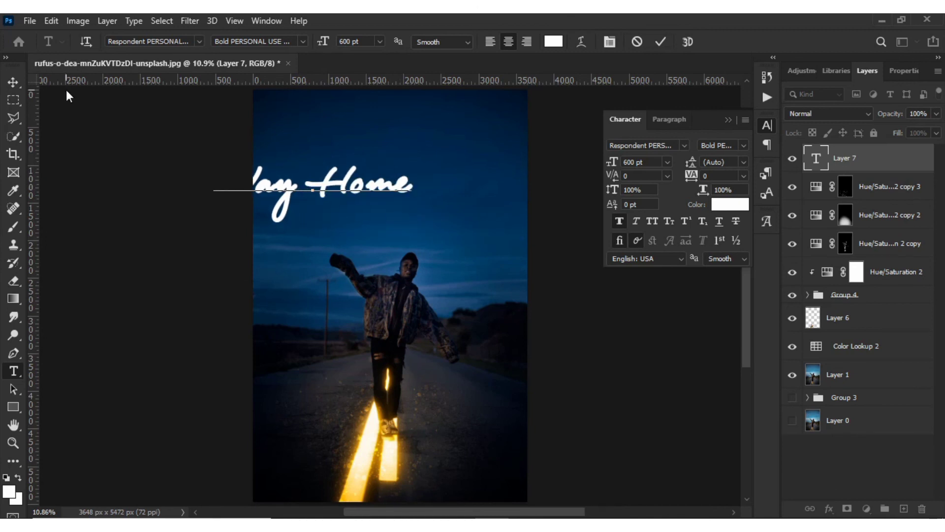
- Move the "Way Home" title so it sits horizontally centred in the sky above the man, and collapse the character settings
{"action": "left_click", "coordinate": [11, 82]}
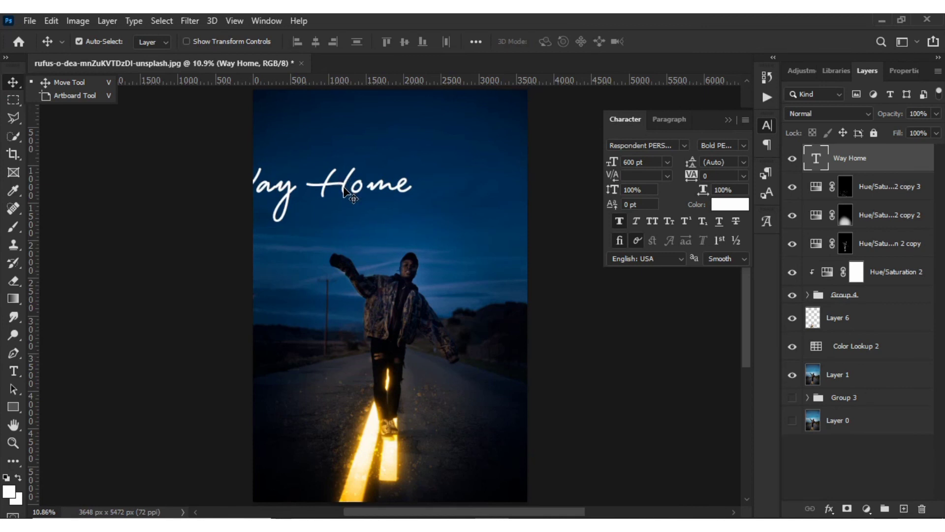
{"action": "left_click_drag", "start_coordinate": [344, 187], "coordinate": [420, 183]}
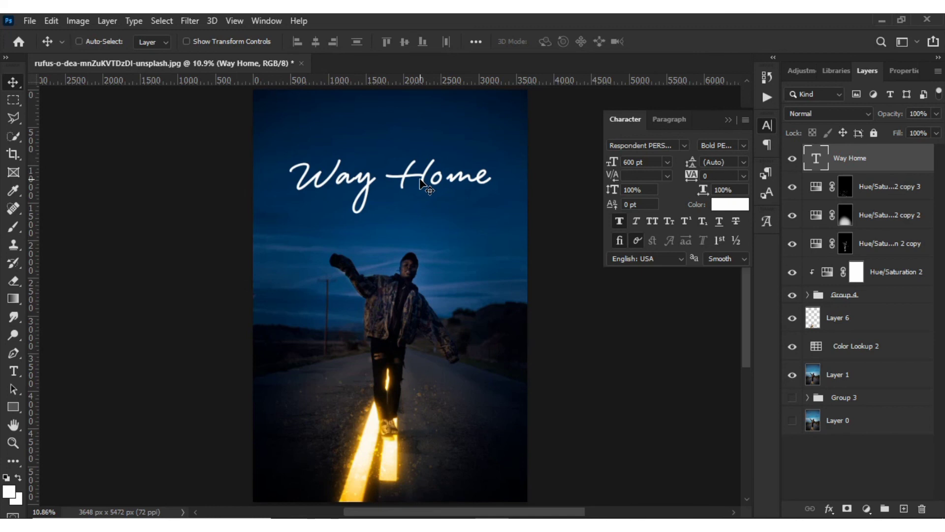
{"action": "key", "text": "ctrl+minus"}
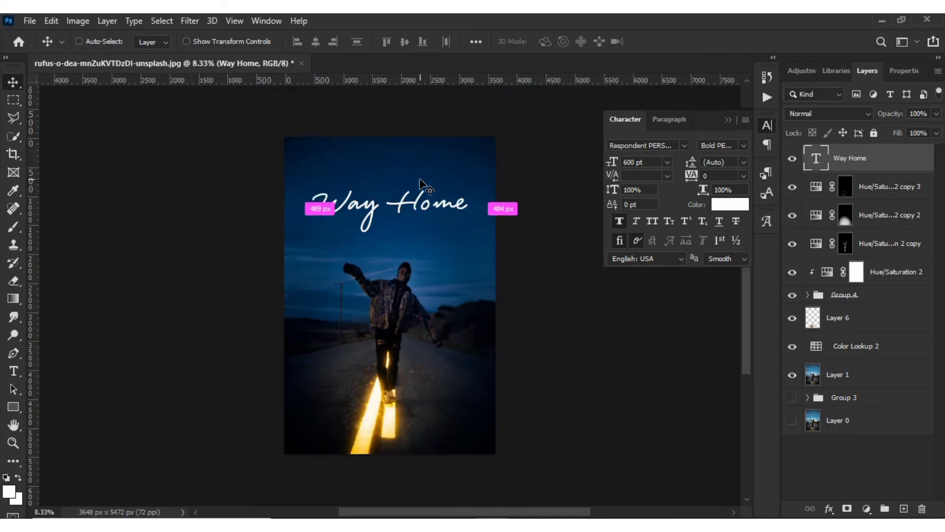
{"action": "left_click", "coordinate": [728, 120]}
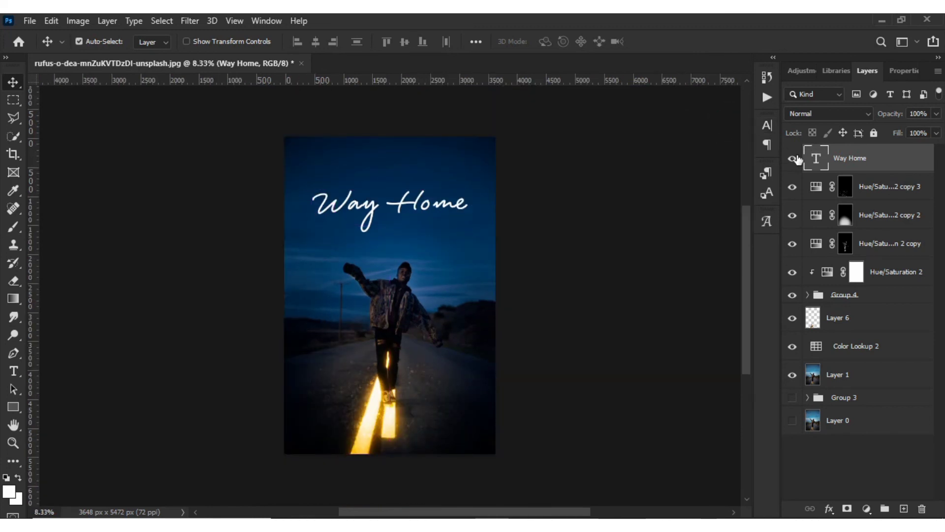
- Duplicate Layer 1, the daytime photo, and place the copy at the very top of the layer stack above the title
{"action": "left_click", "coordinate": [866, 380]}
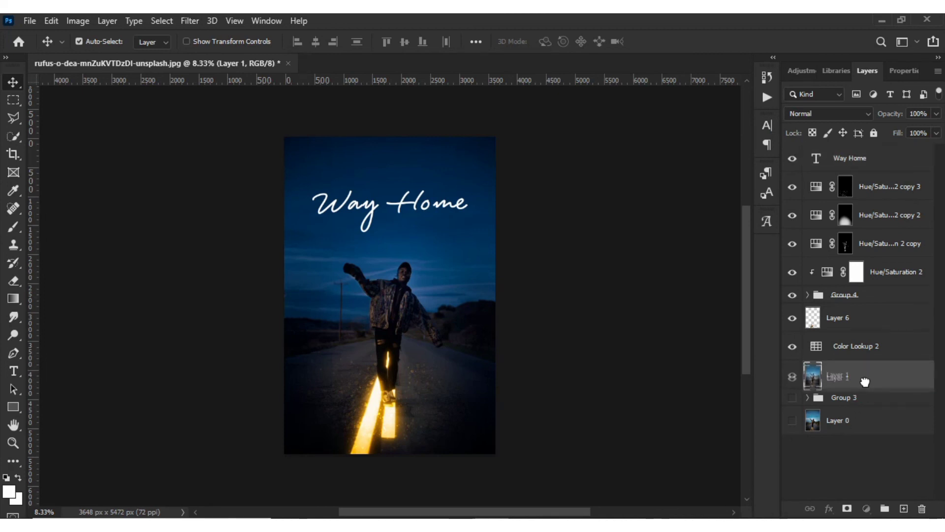
{"action": "key", "text": "ctrl+j"}
{"action": "left_click_drag", "start_coordinate": [866, 386], "coordinate": [854, 148]}
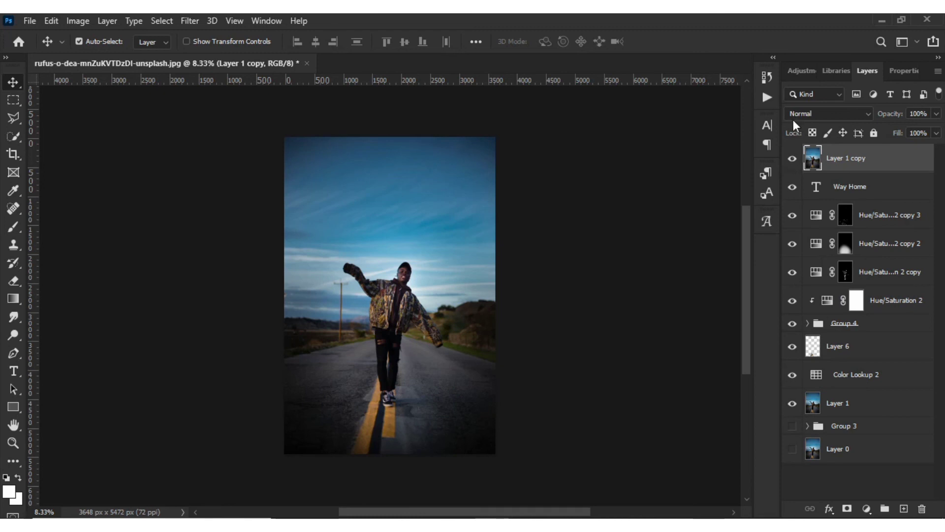
- Toggle the visibility of the daytime photo copy to compare the original with the finished night scene
{"action": "left_click", "coordinate": [792, 160]}
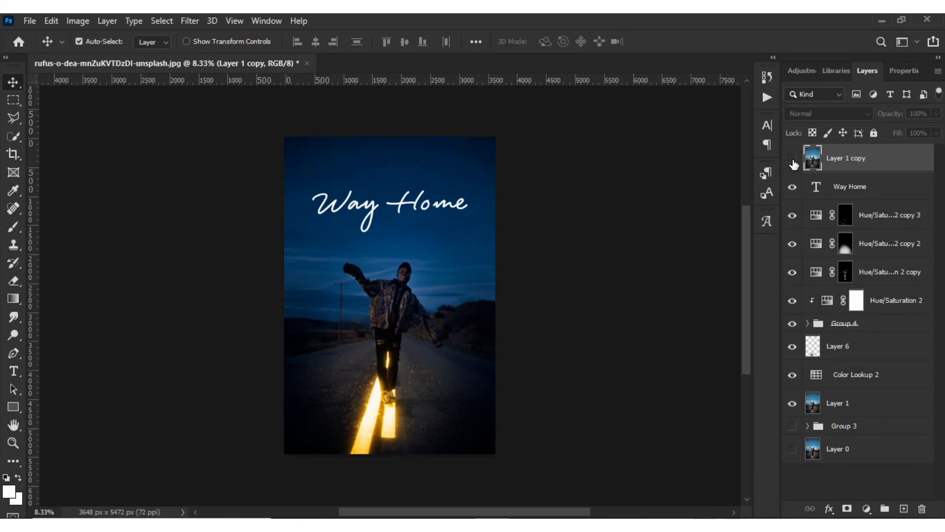
{"action": "left_click", "coordinate": [792, 159]}
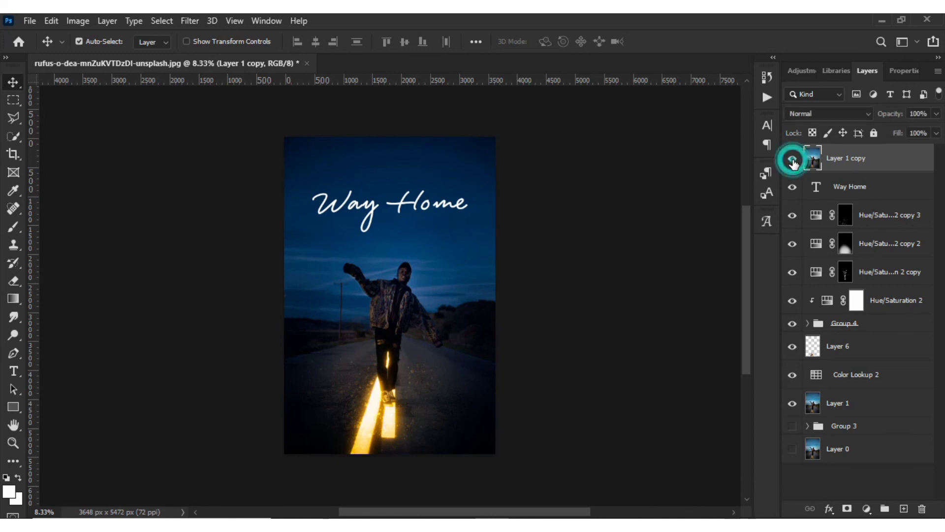
{"action": "left_click", "coordinate": [793, 159]}
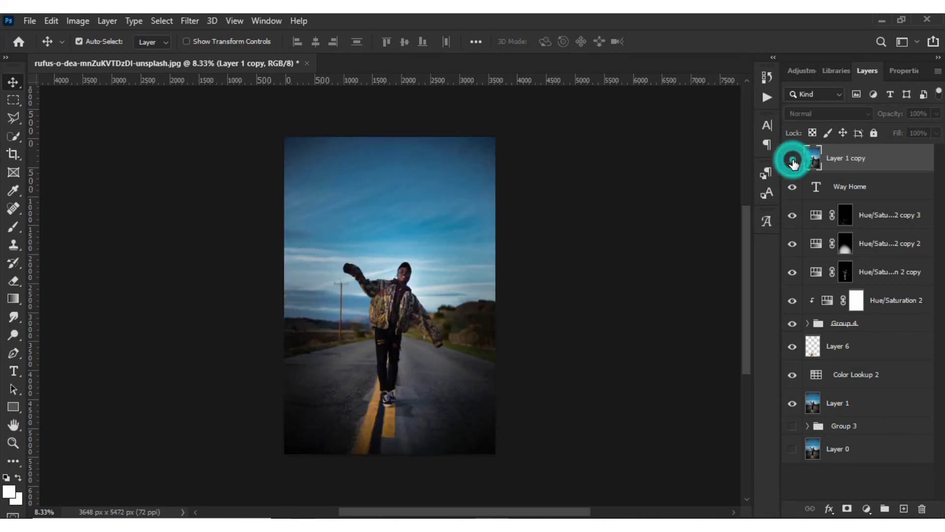